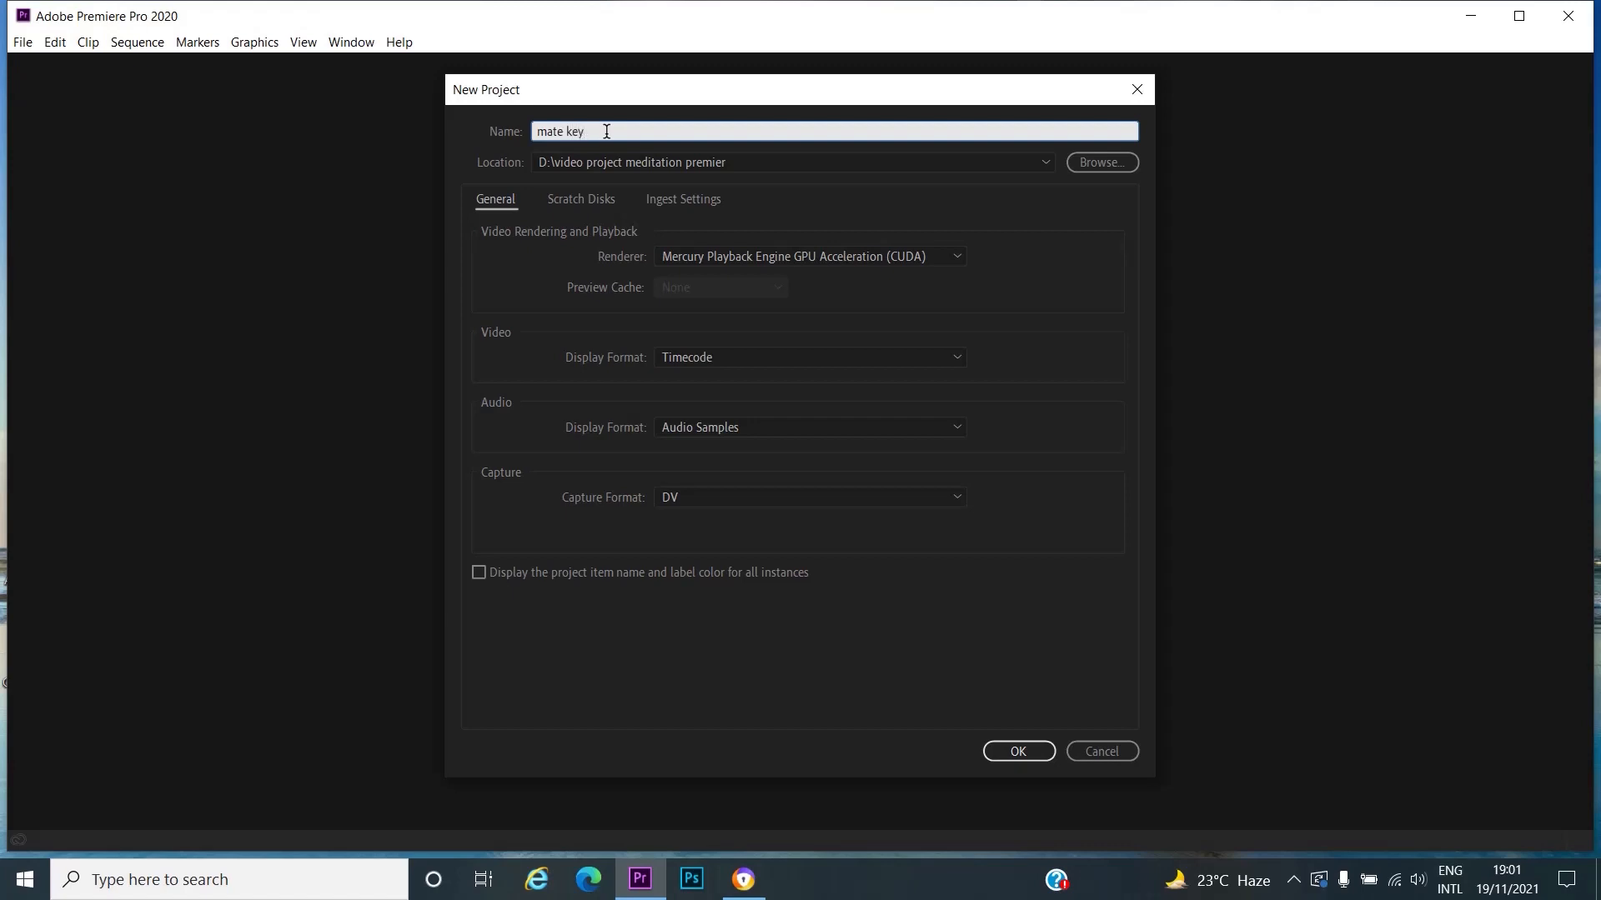
- Create the project "mate key text" with the current settings and add a bin named "video" to it
click(1028, 757)
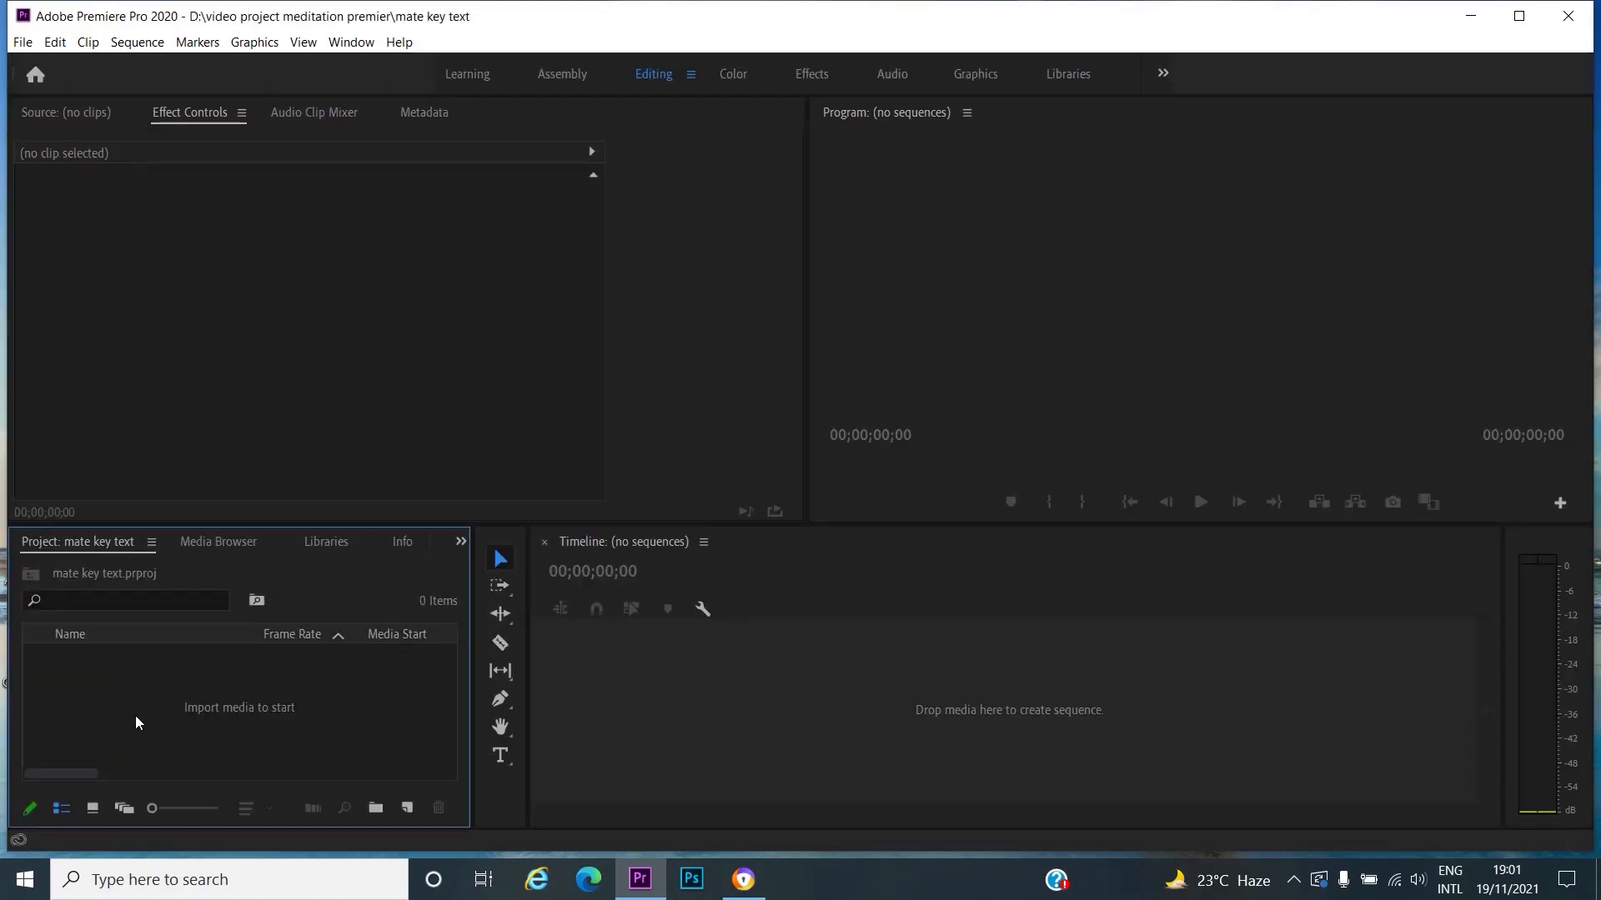
right_click(135, 707)
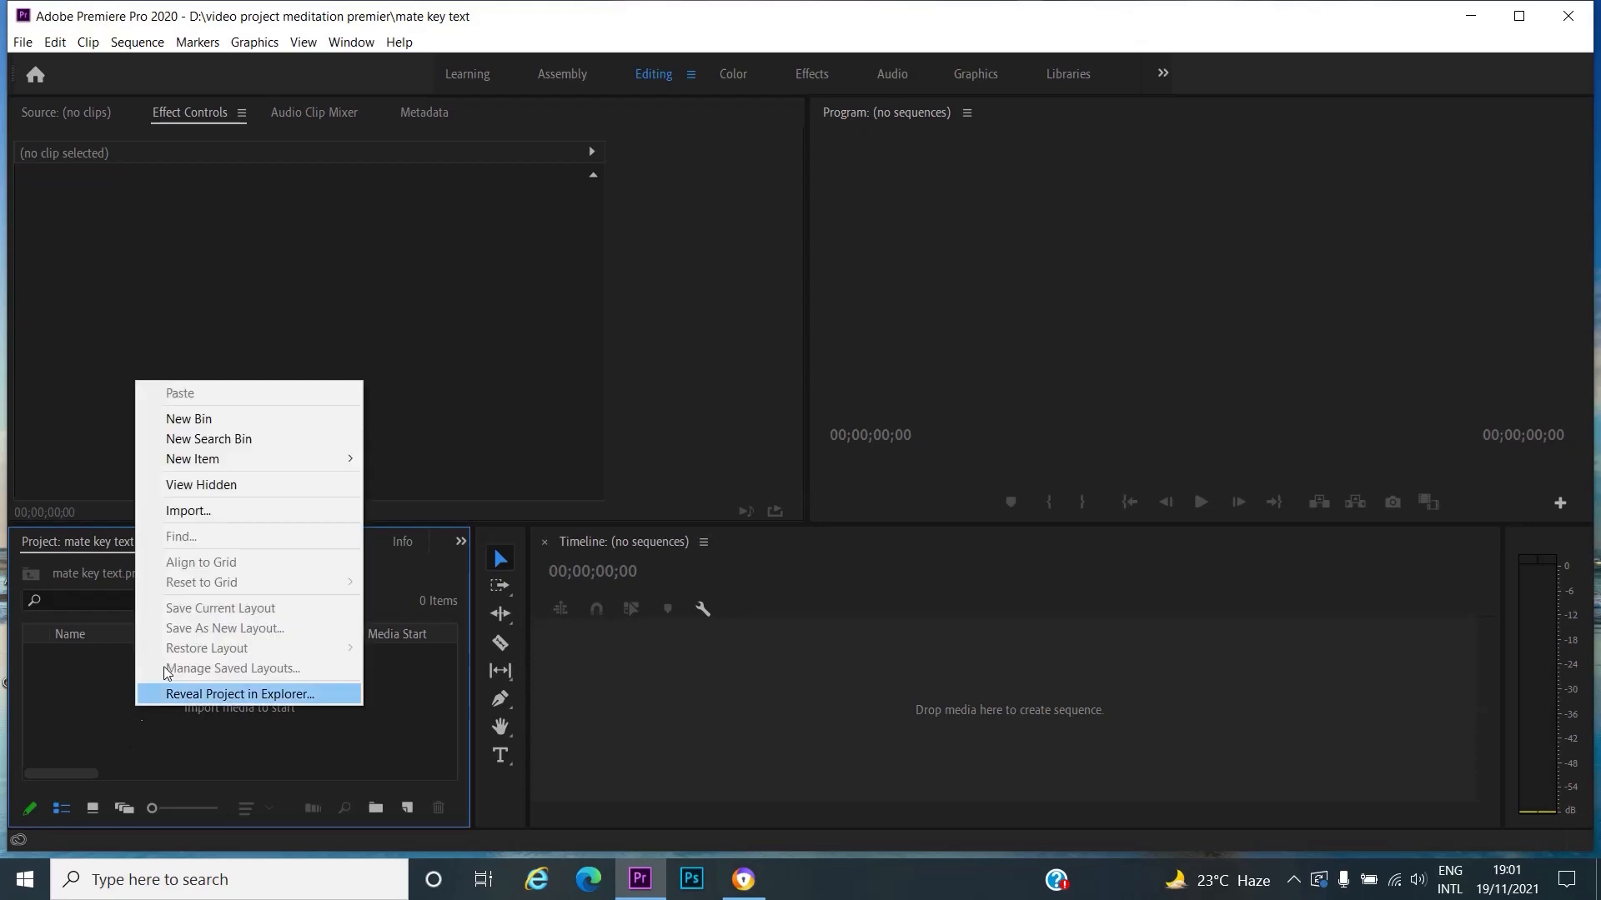
click(220, 421)
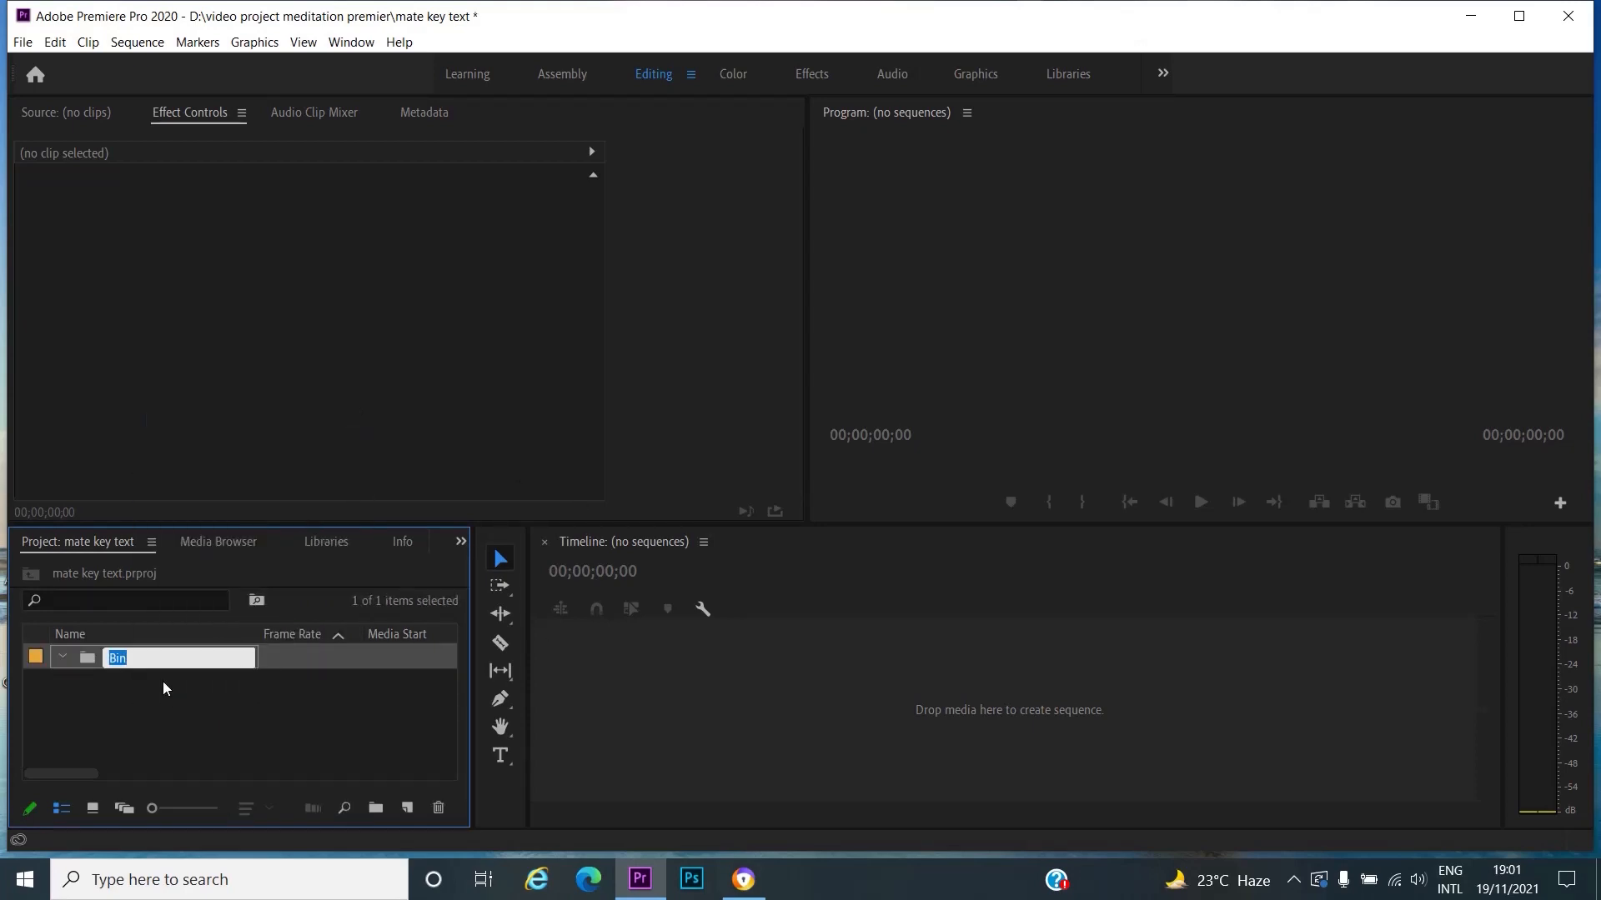
key(BackSpace)
key(Tab)
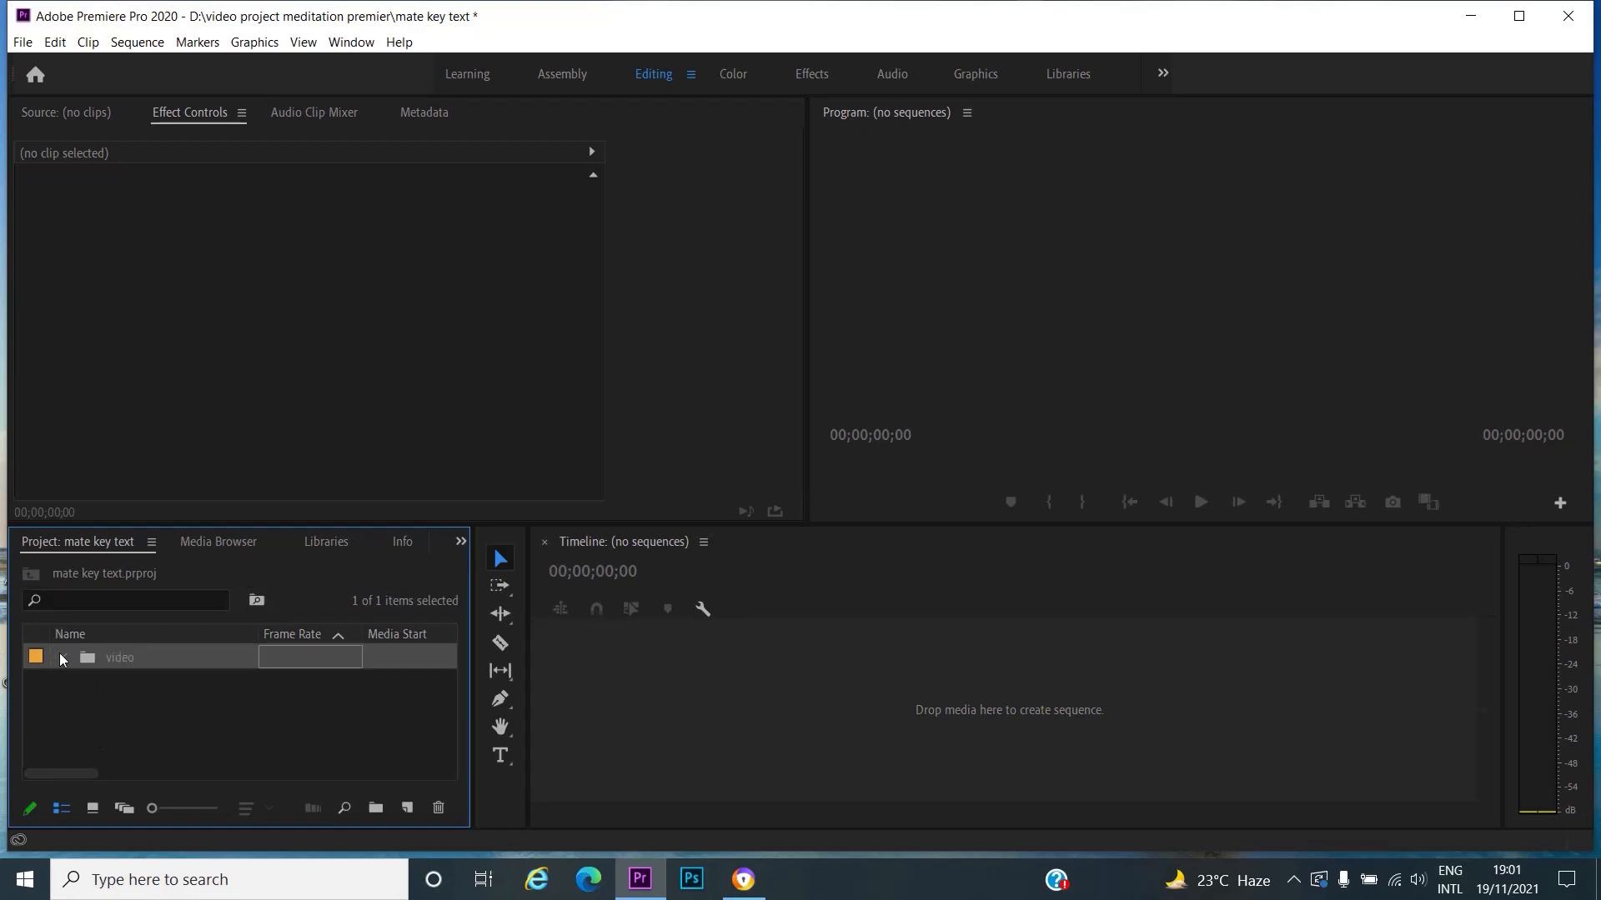
- Import the clip "production ID_3754306 (2)" from Downloads into the video bin and create a sequence from it
double_click(87, 662)
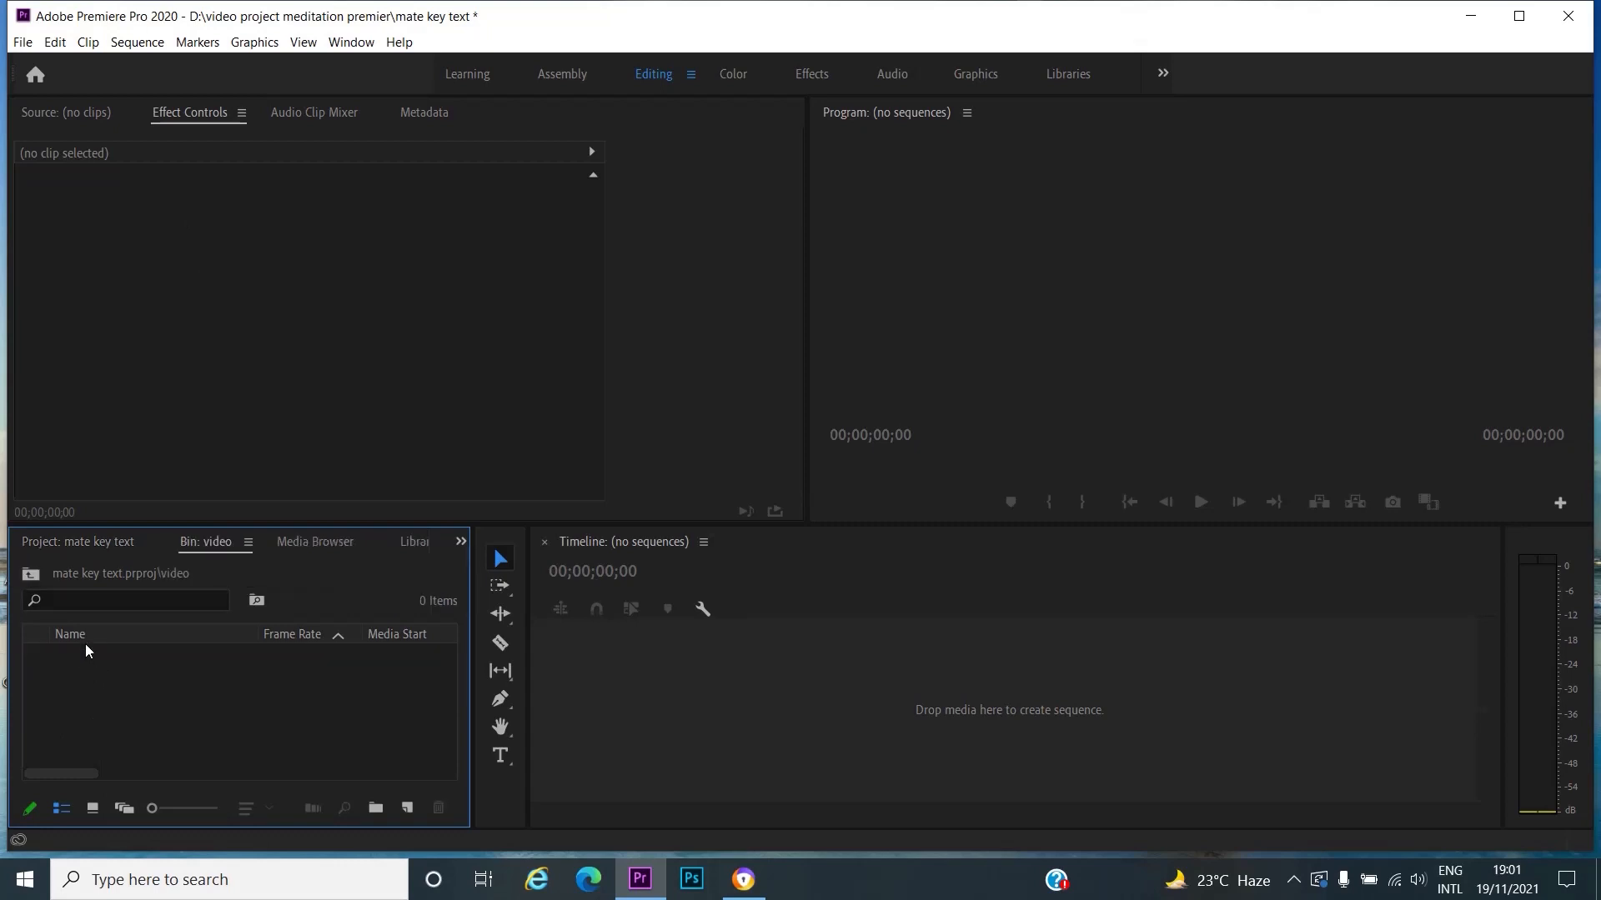
double_click(127, 703)
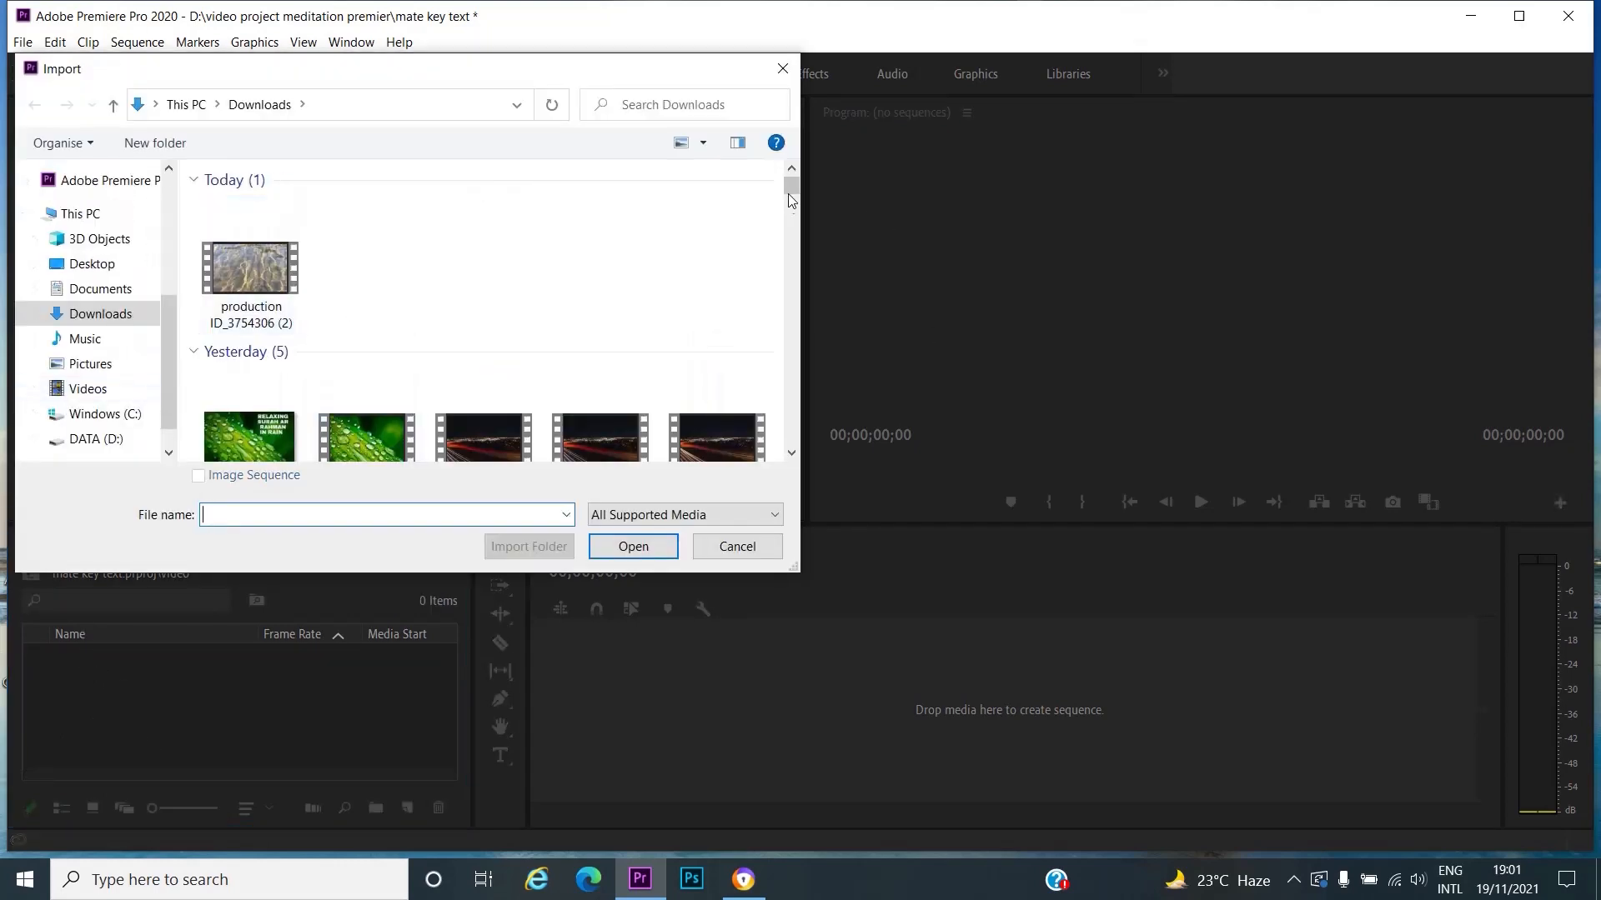
scroll(788, 194, down, 1)
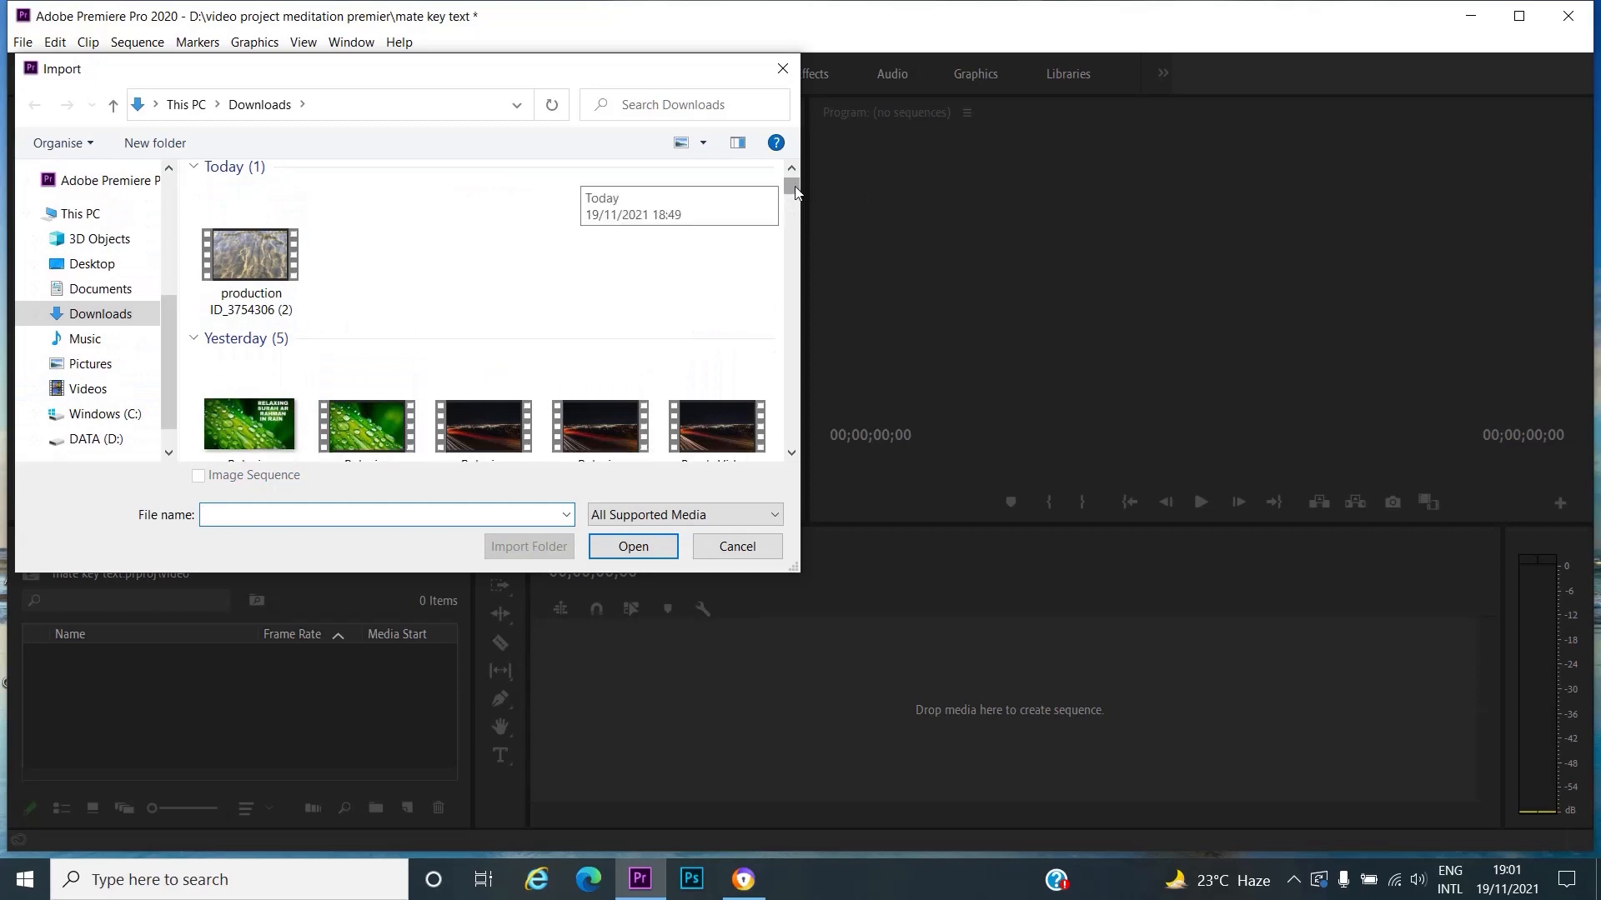
double_click(278, 242)
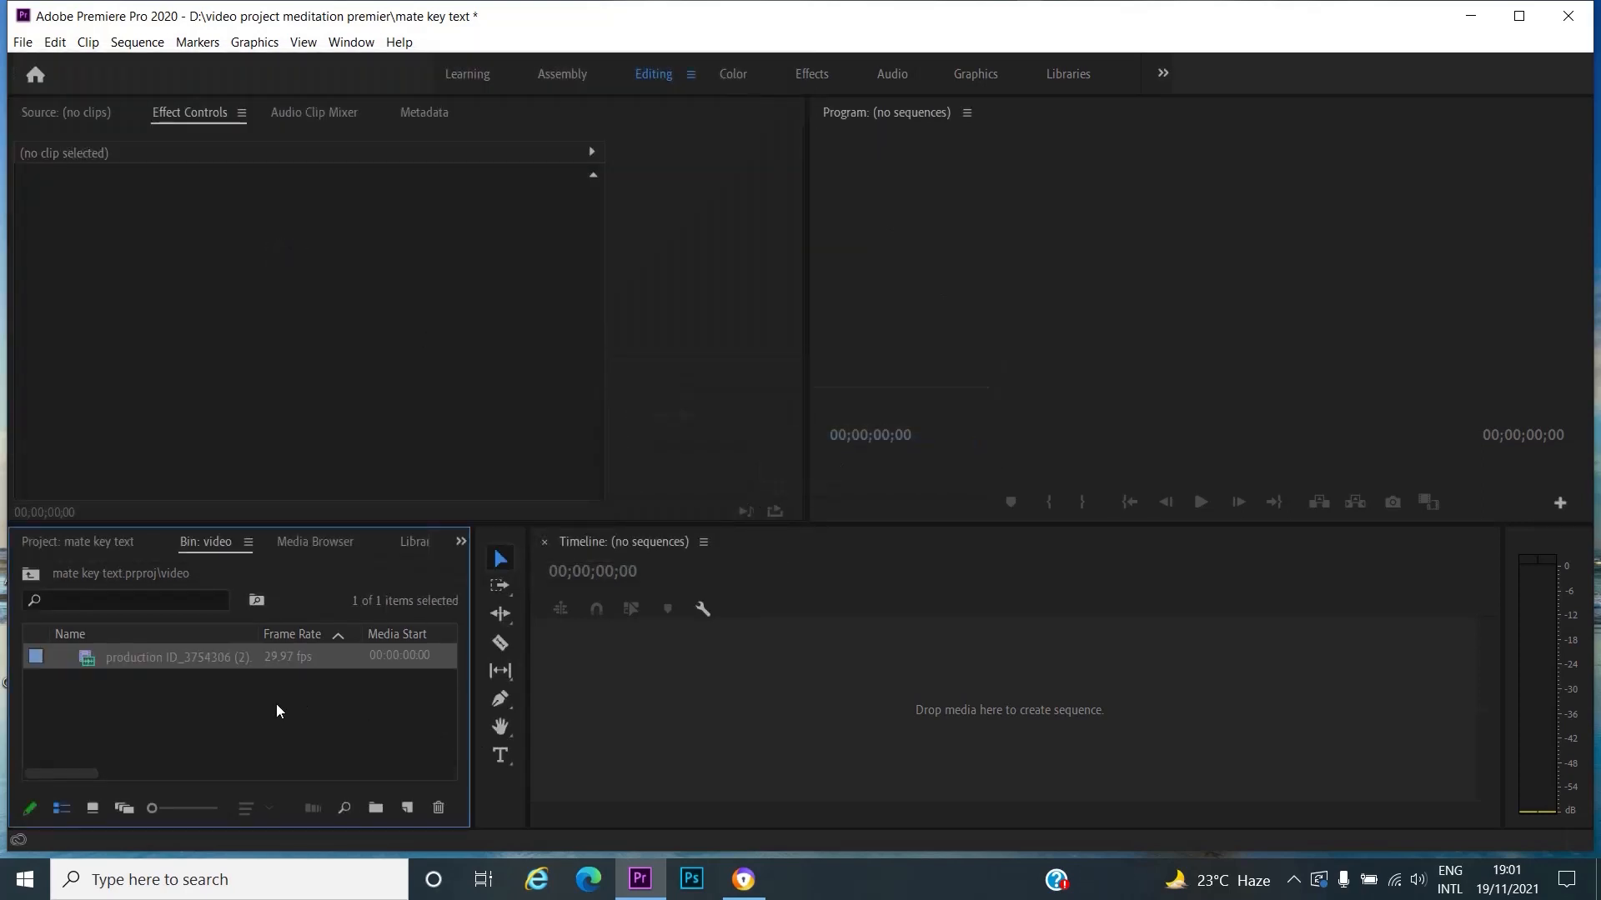
drag(84, 659, 564, 689)
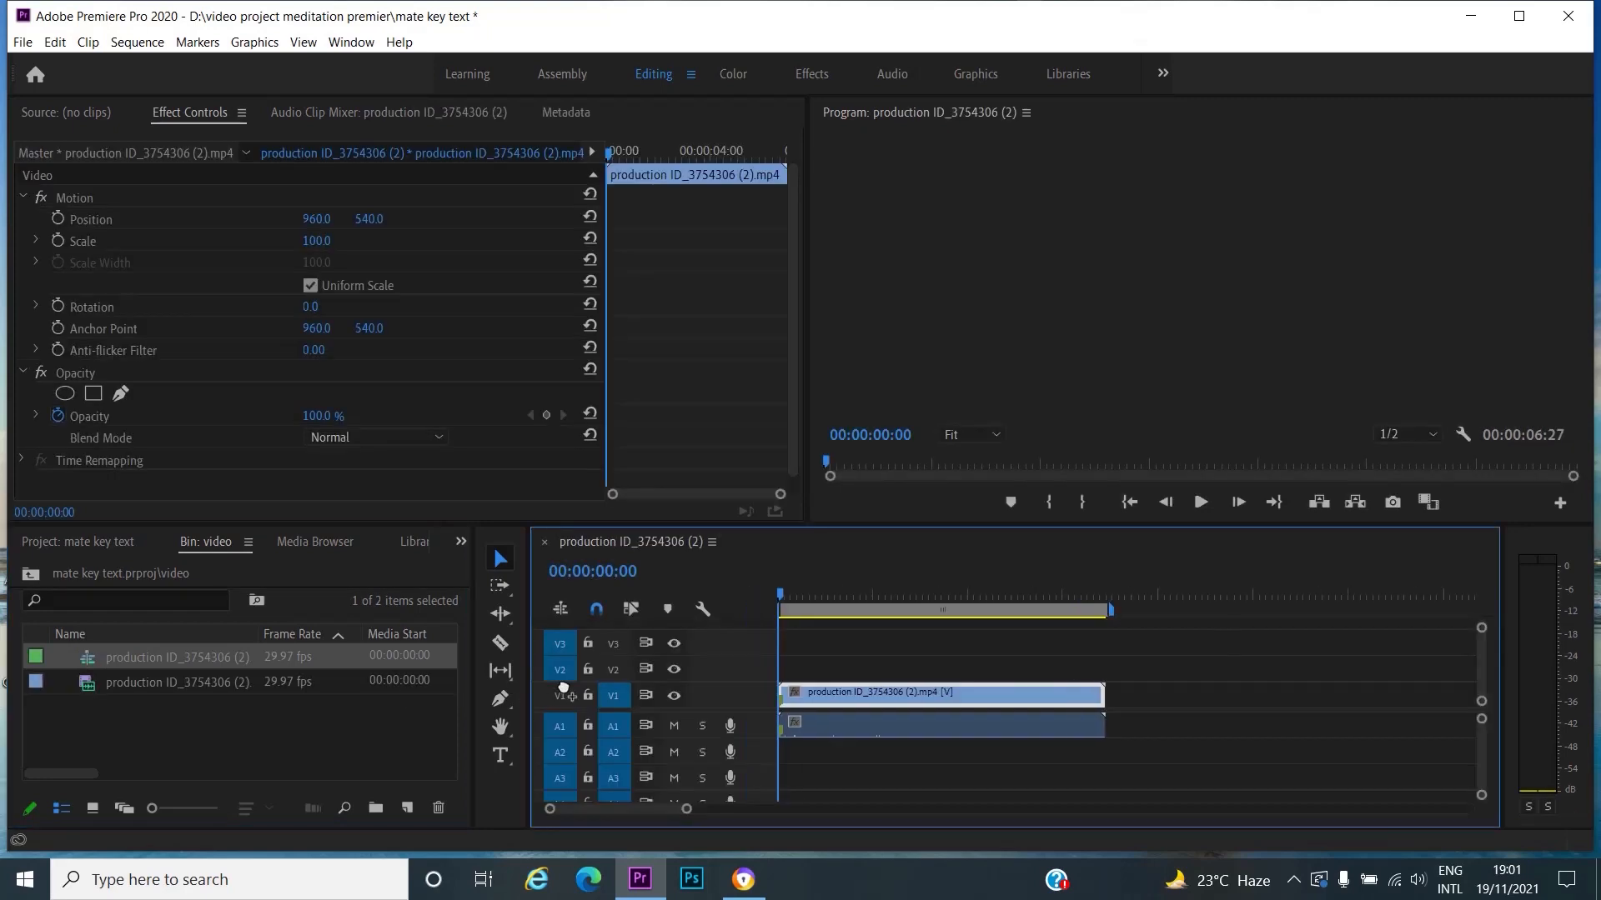
- Return to the project's root level and create a 1920 x 1080 legacy title named "Title 01"
click(34, 579)
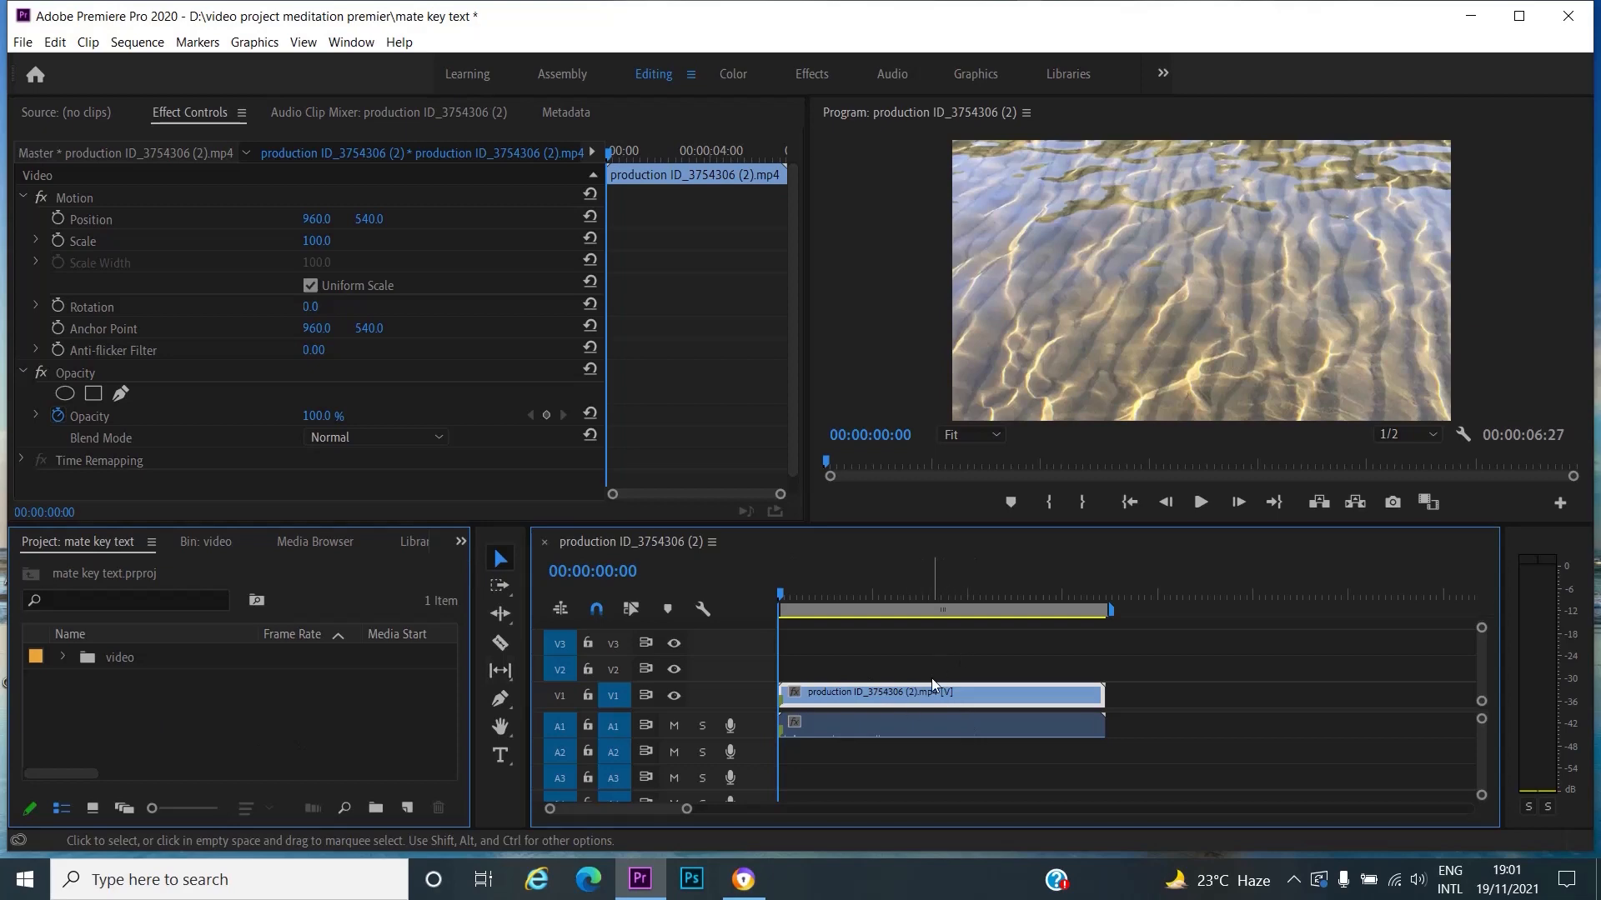
click(27, 43)
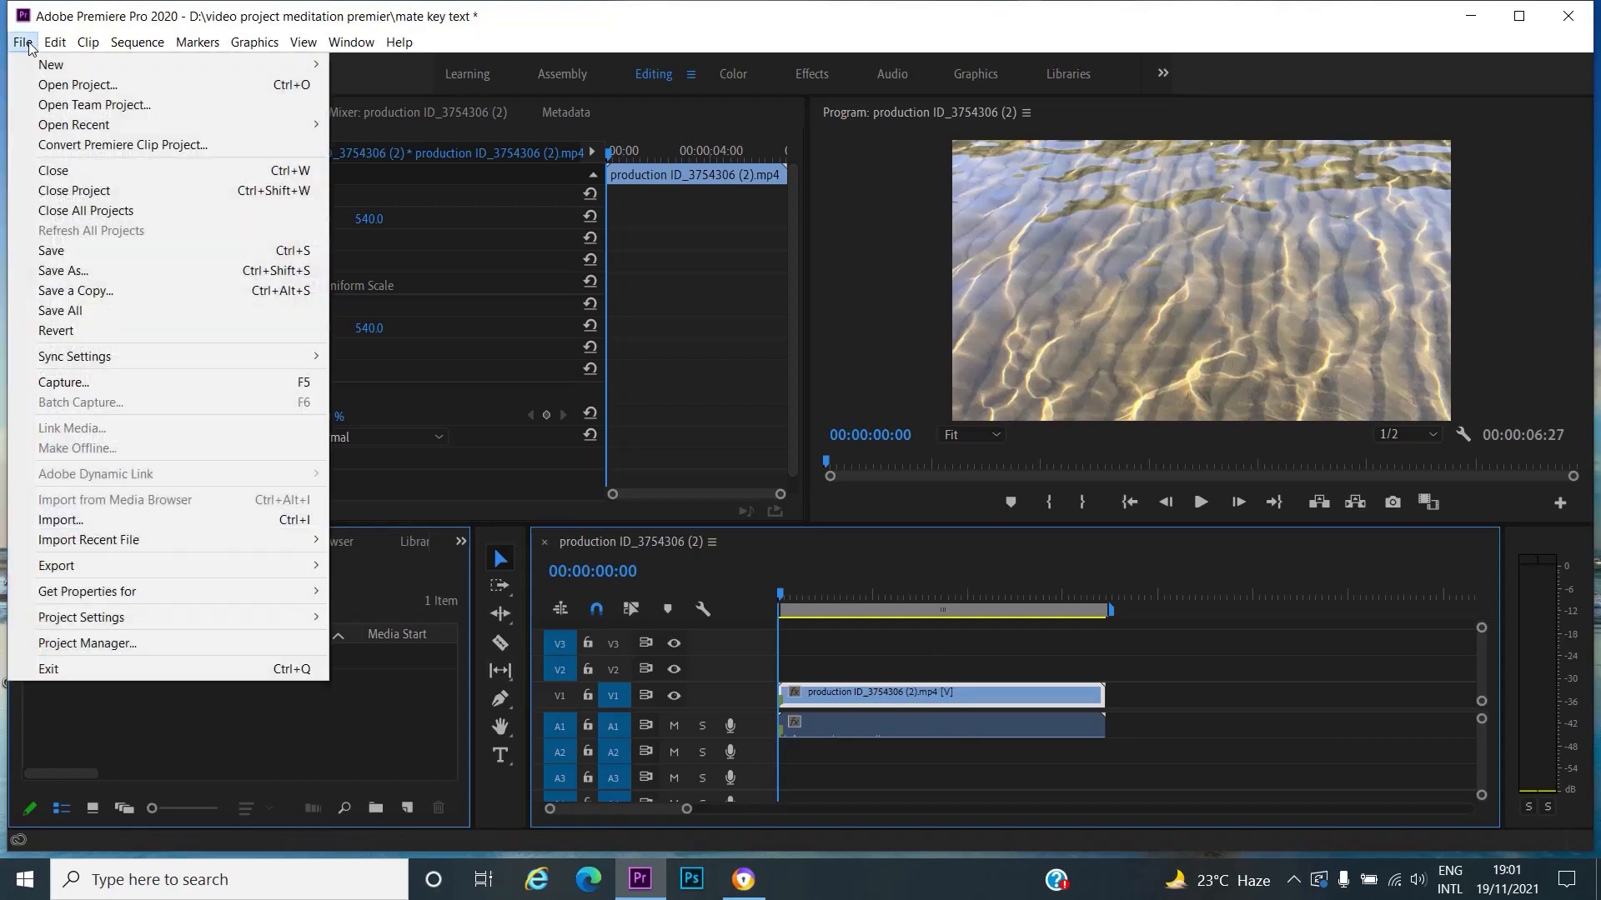
mouse_move(65, 72)
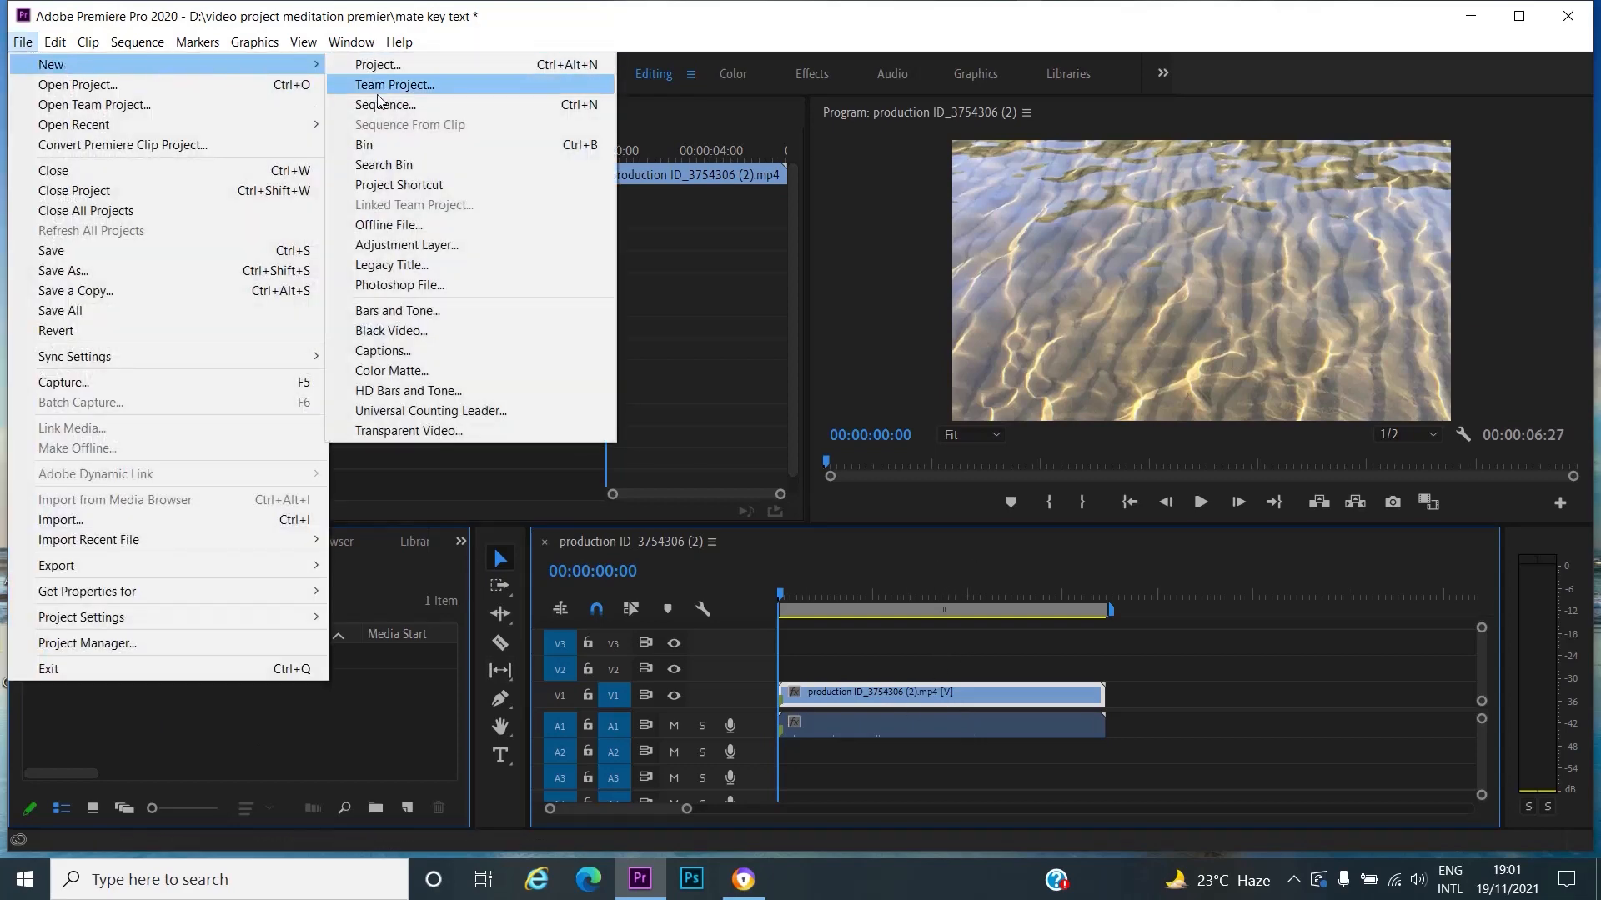
click(405, 265)
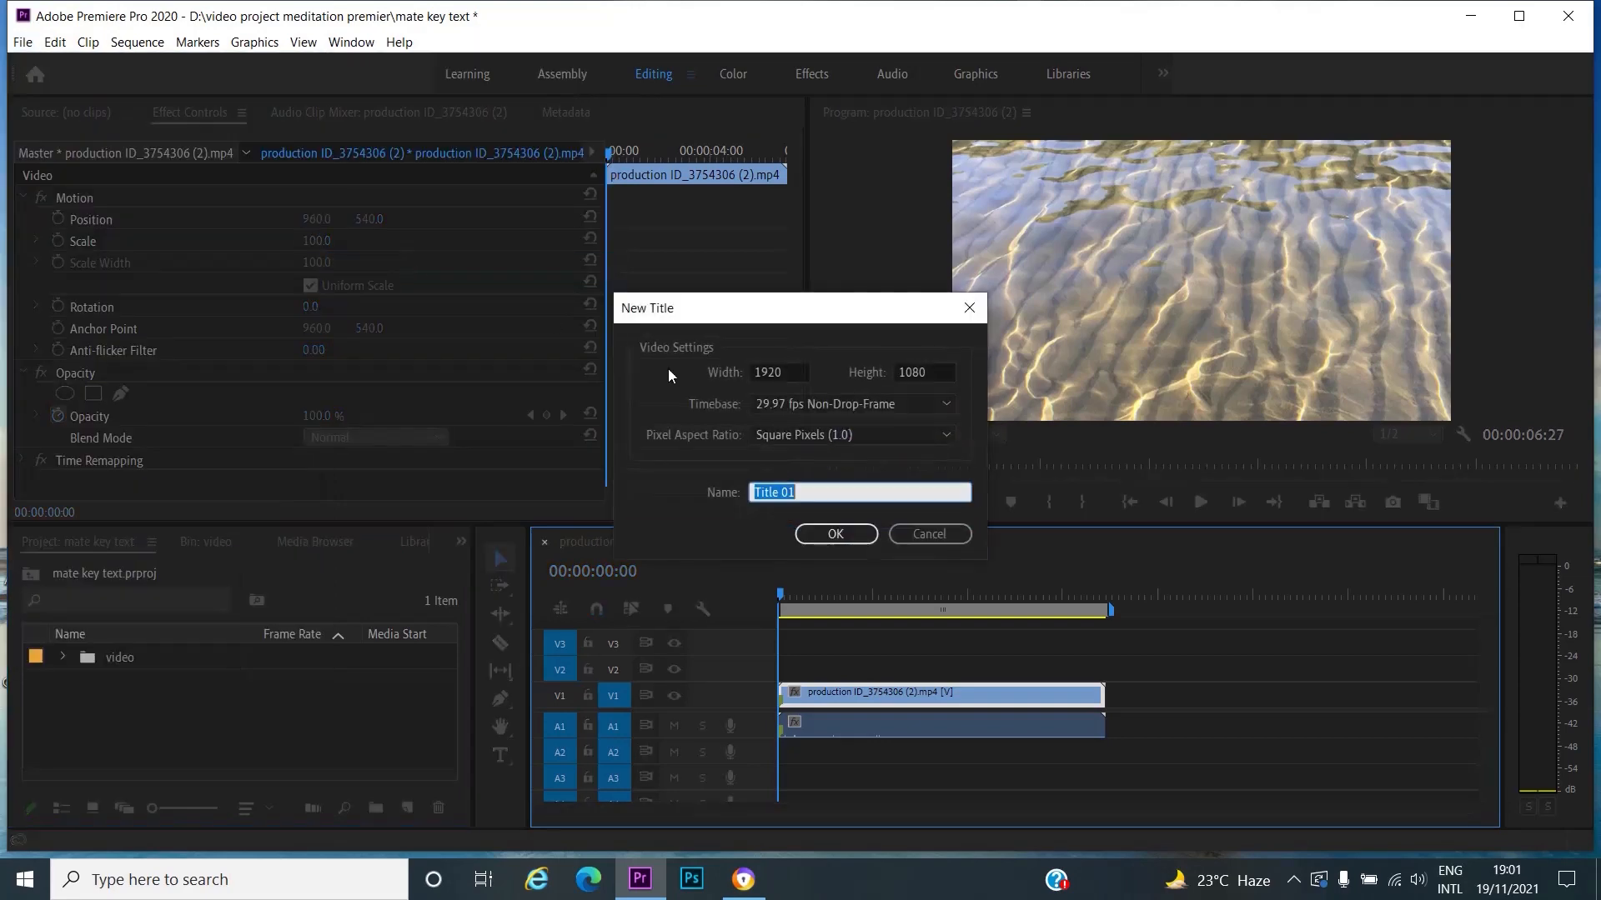
click(837, 534)
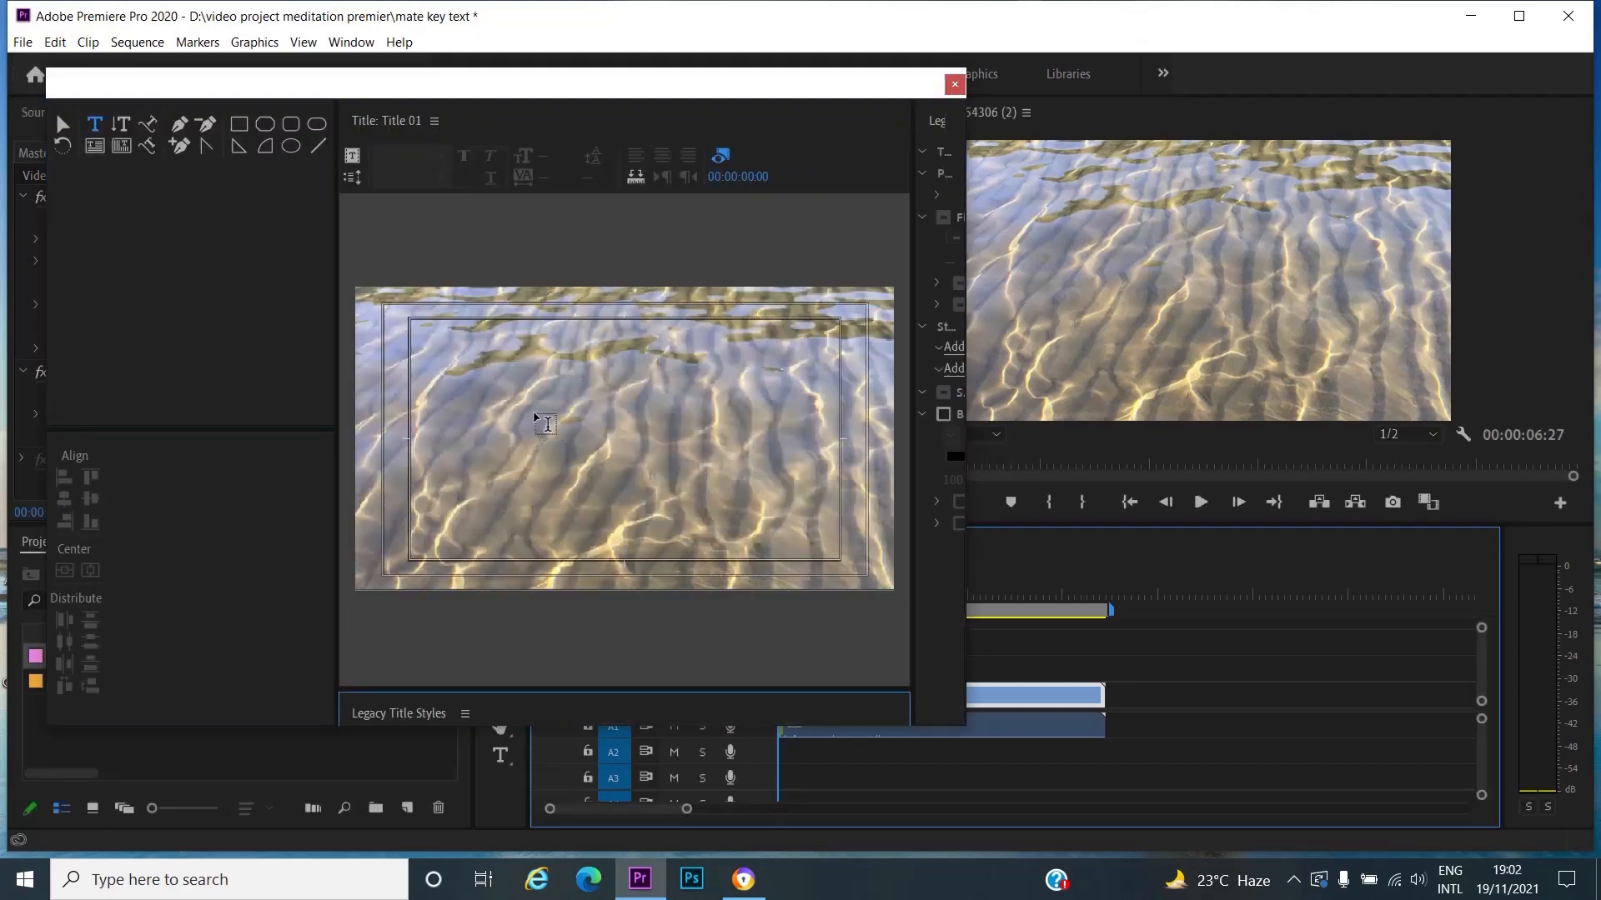
- Add the text "Relaxing" to the upper part of the title canvas
click(500, 385)
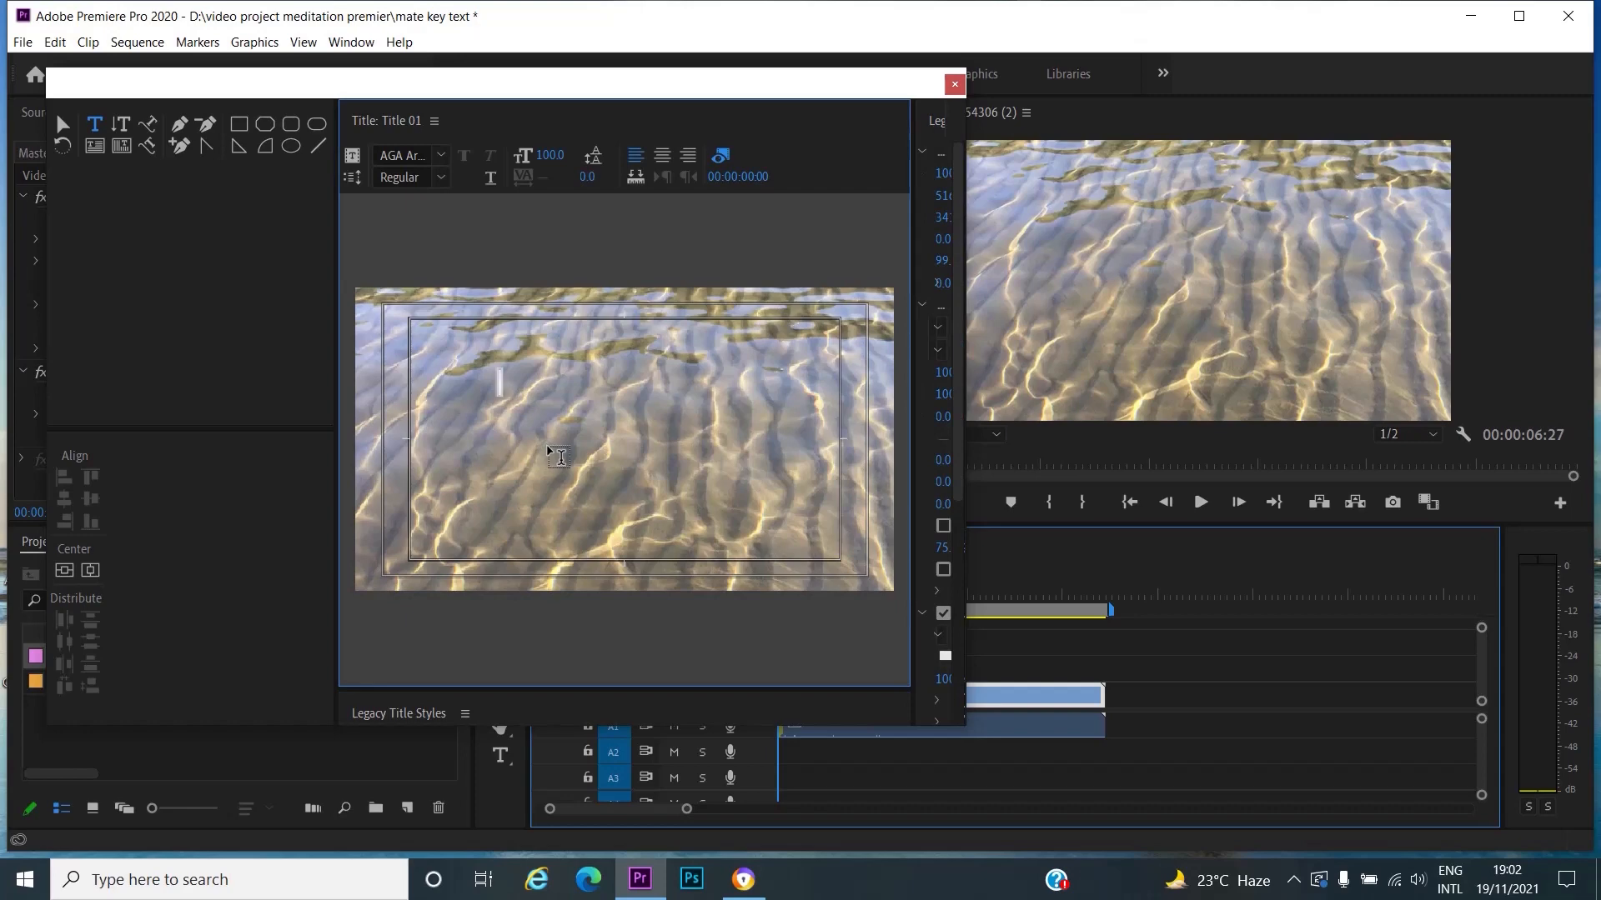
text(M)
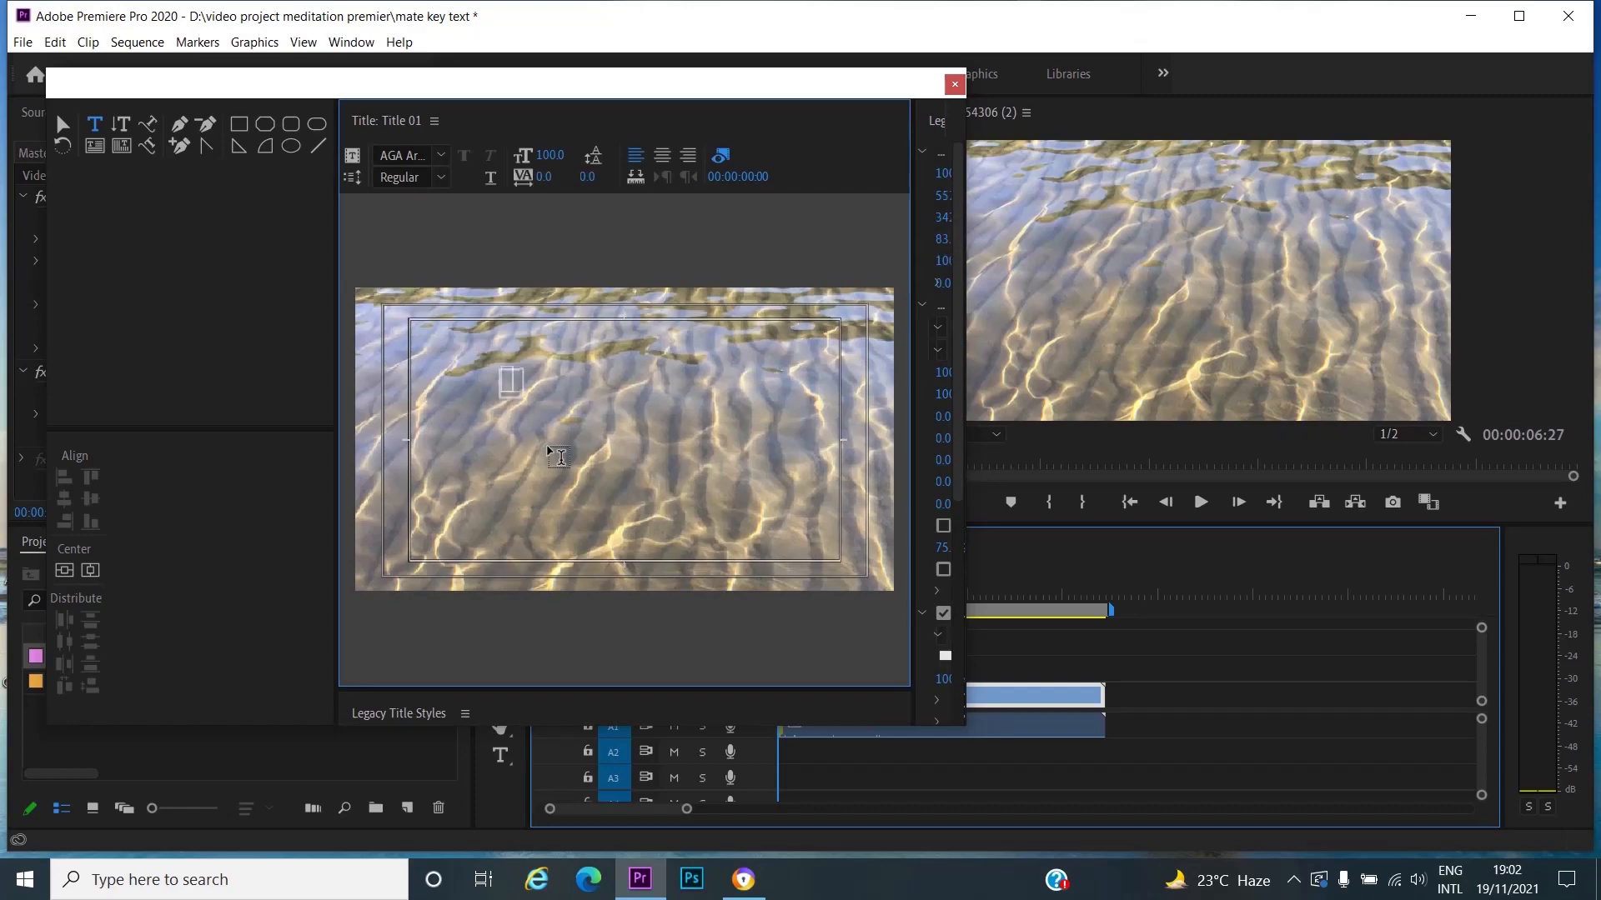
text(editati)
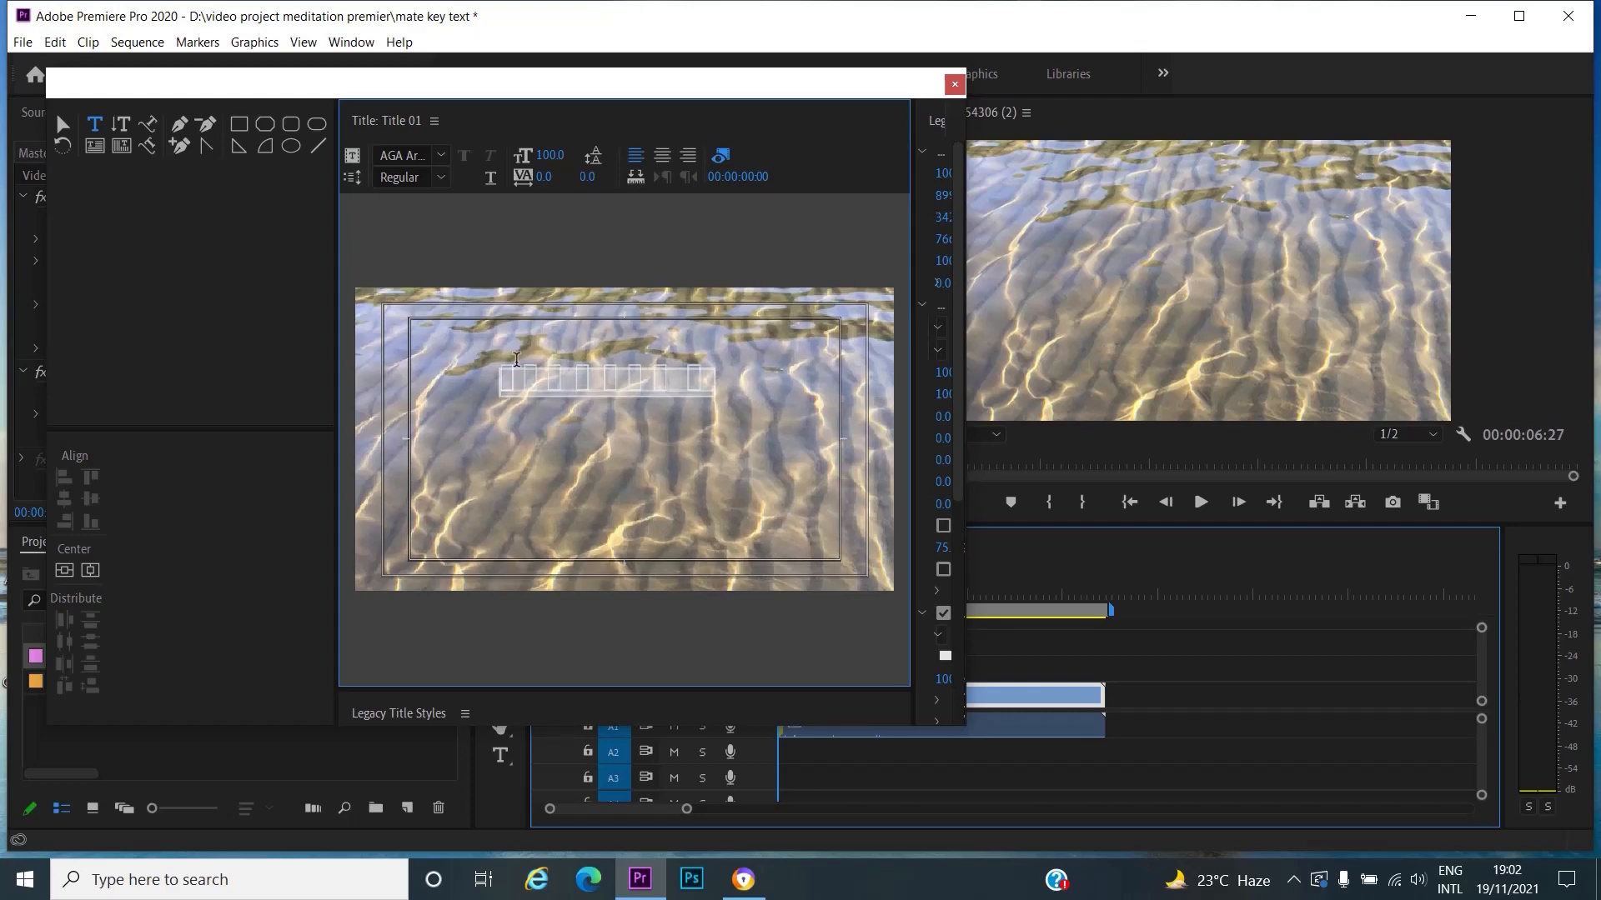
- Set the font of the title text to Arial
click(441, 156)
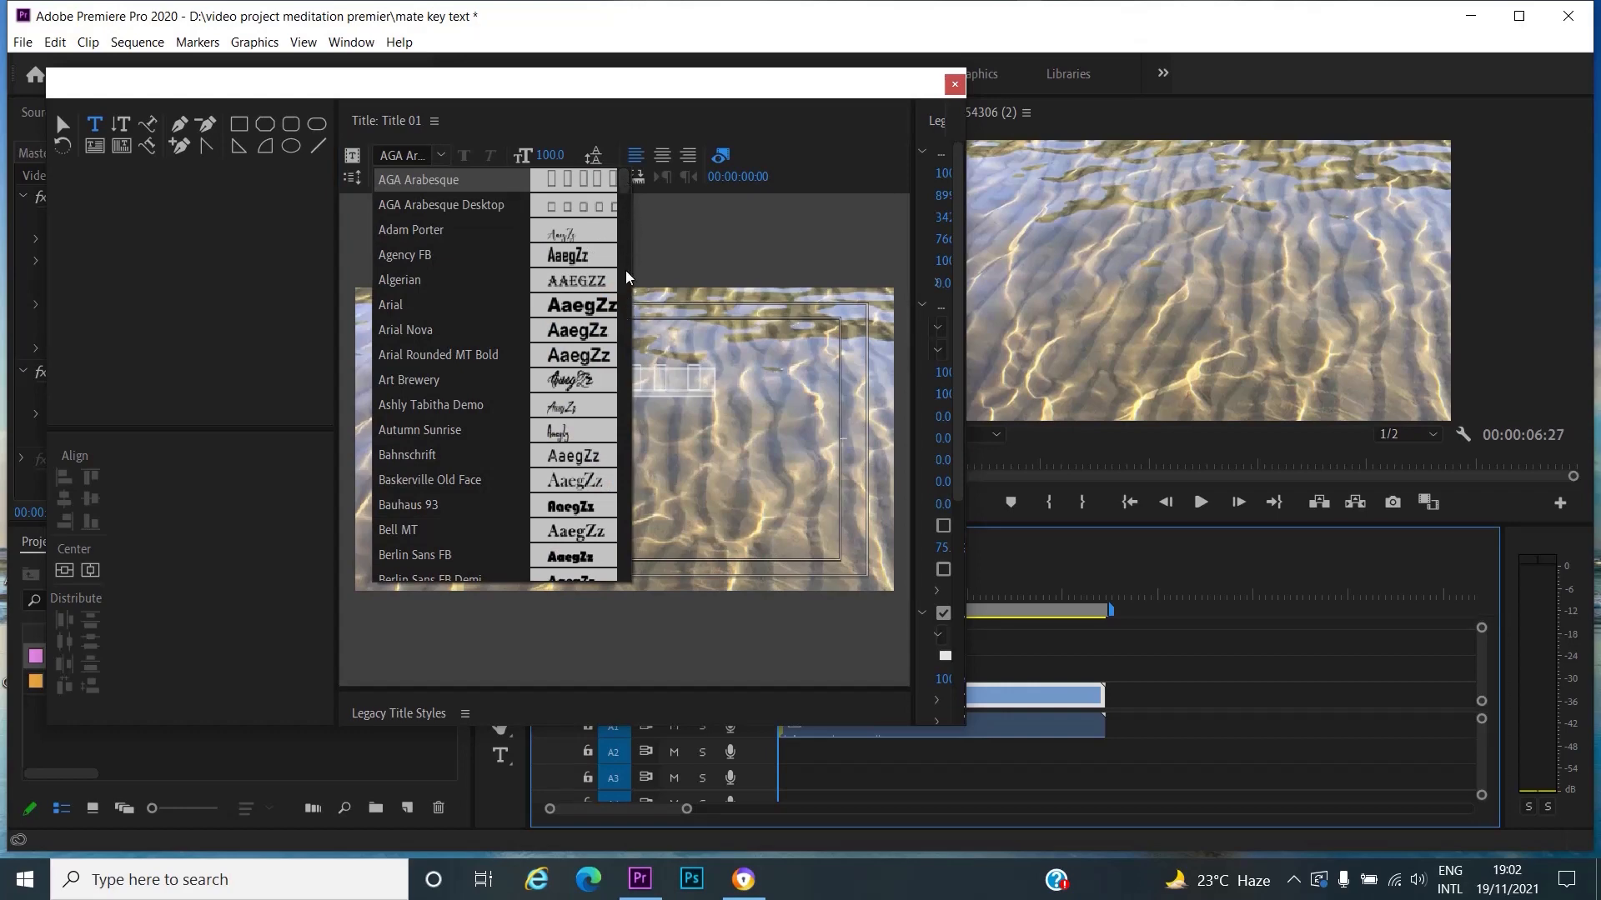
scroll(630, 241, down, 8)
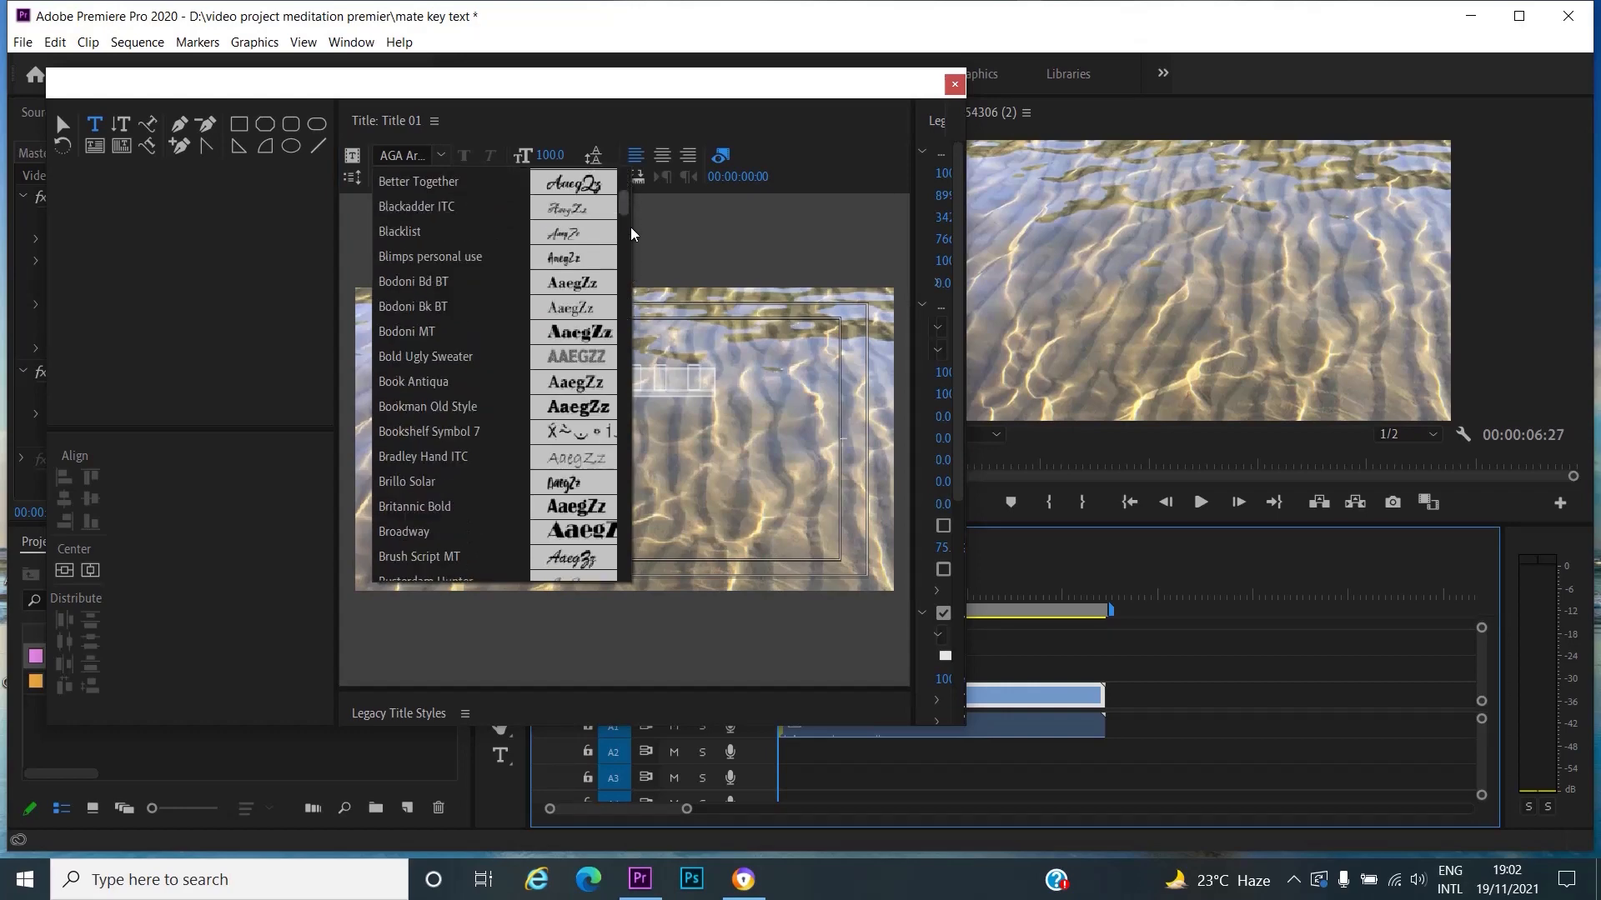
key(Escape)
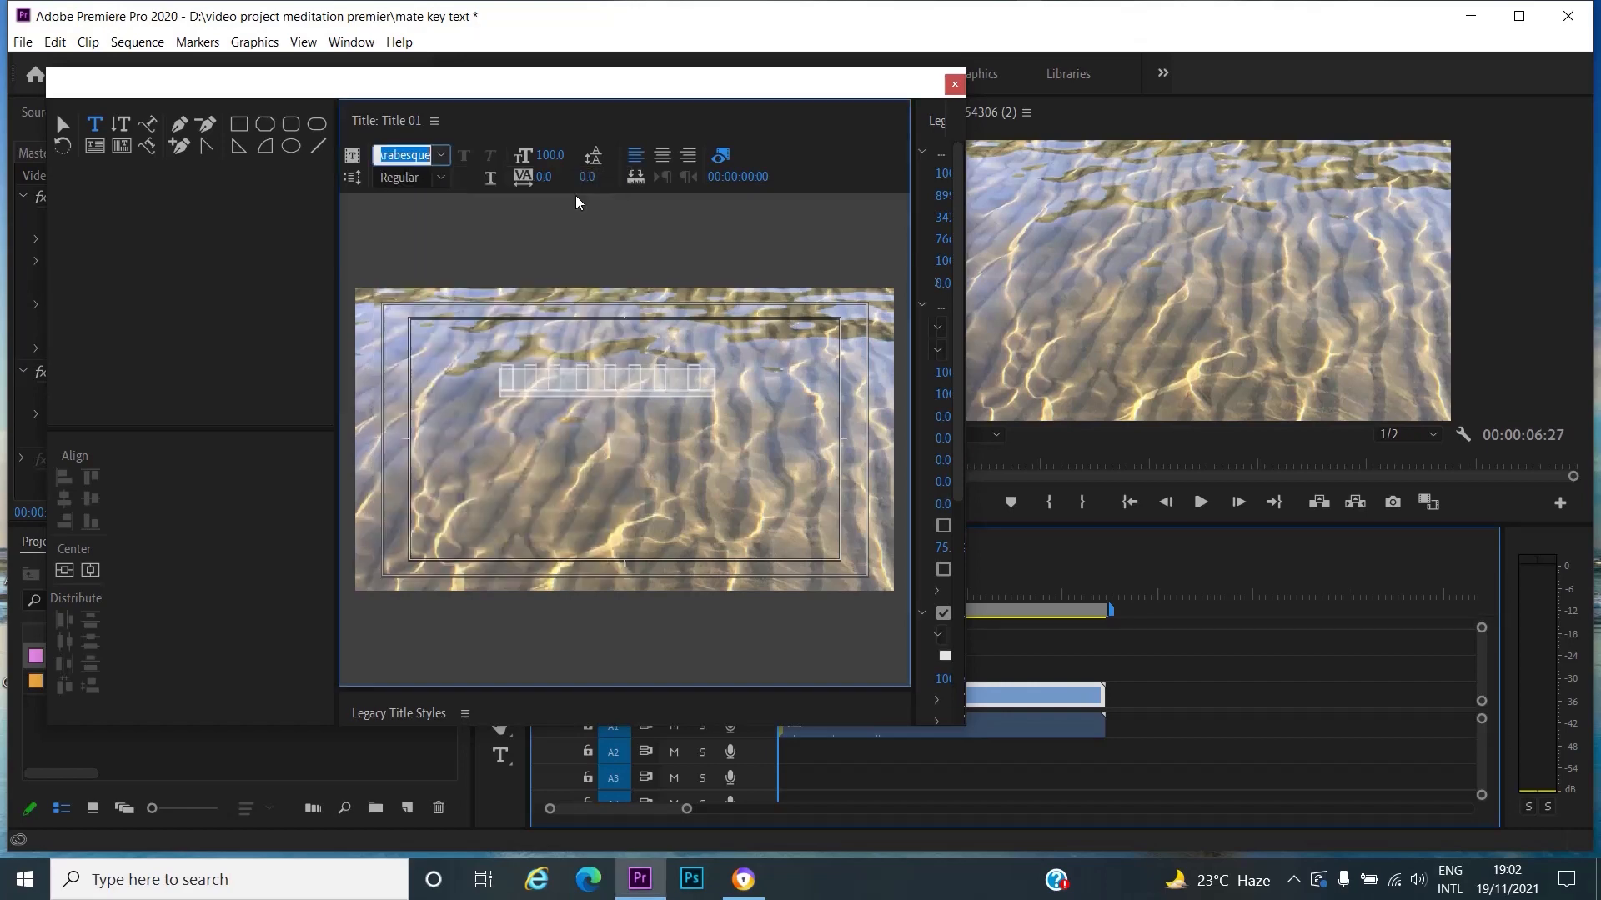
click(452, 157)
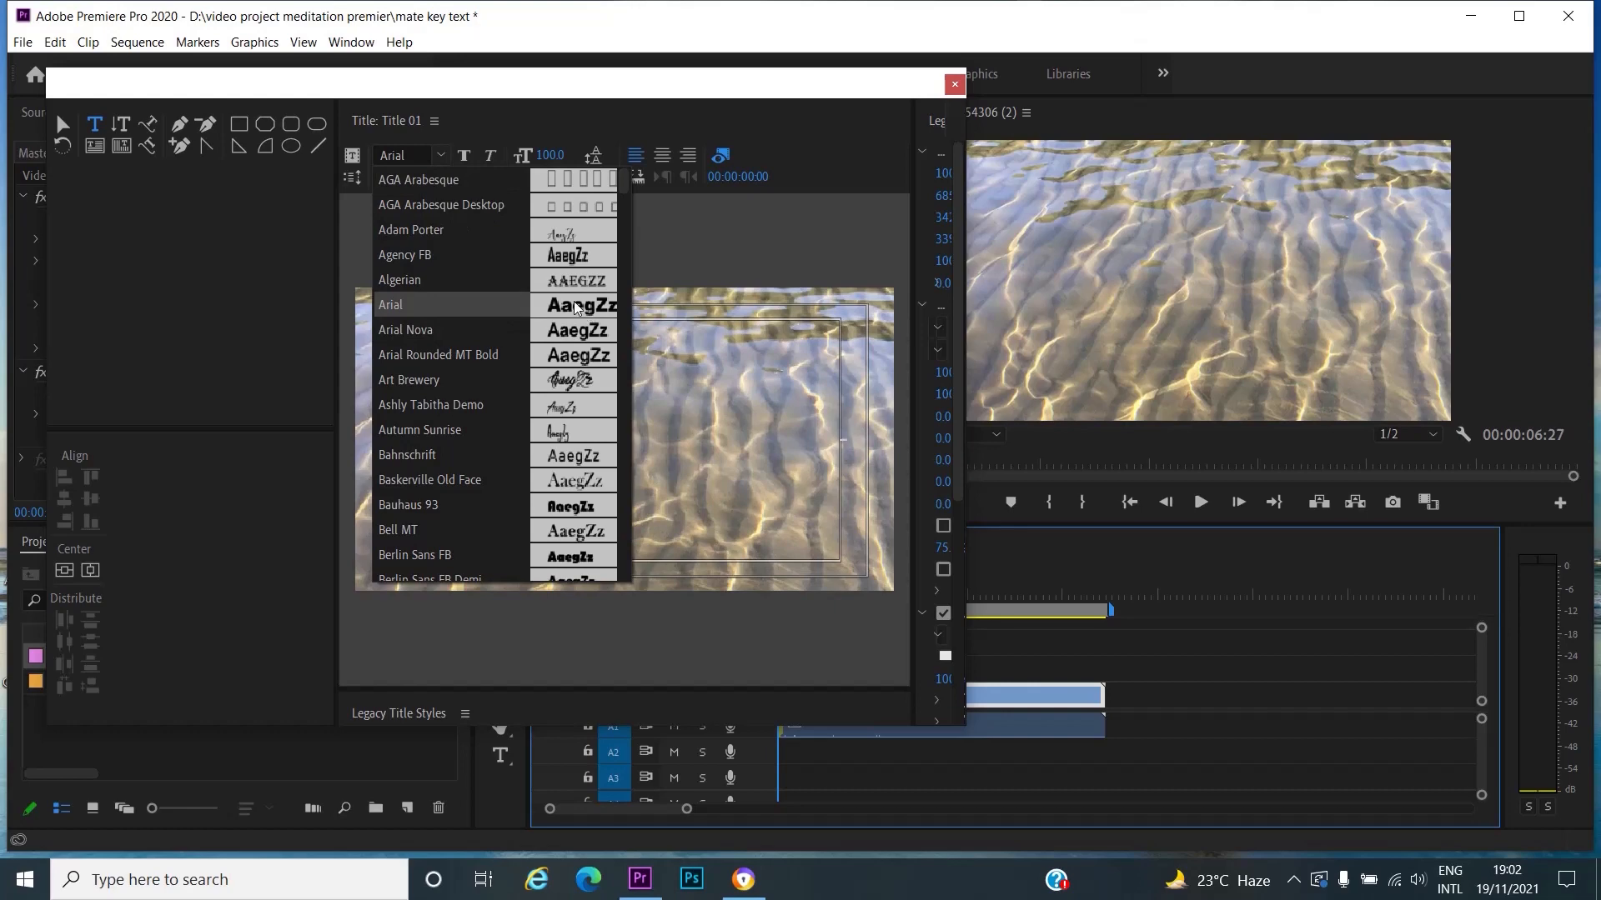
click(651, 367)
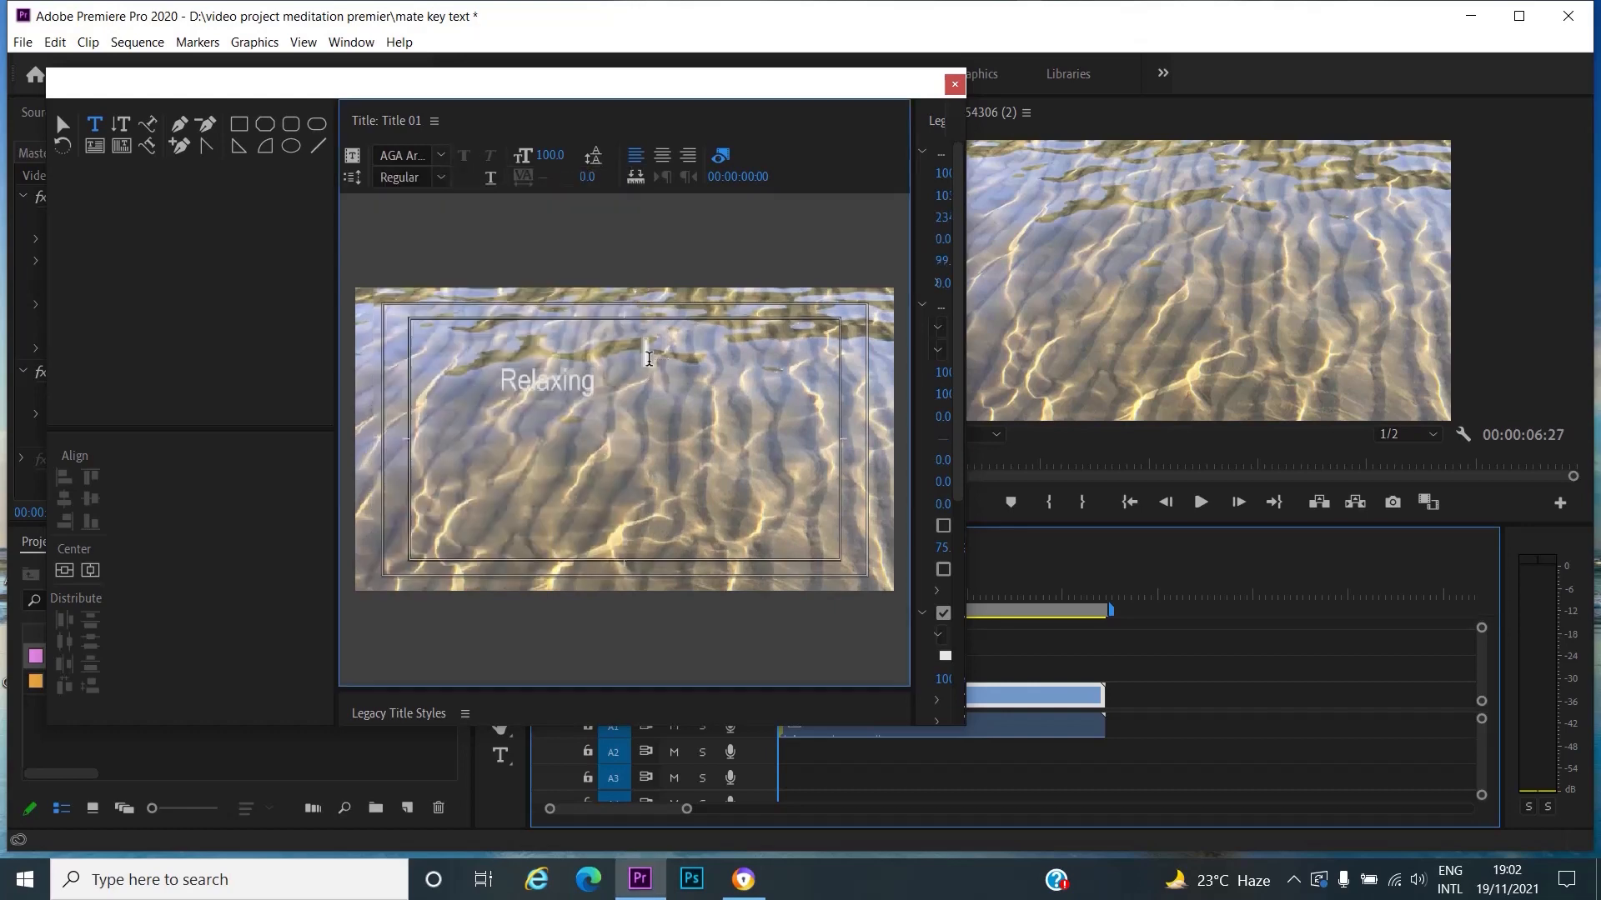
- Center the "Relaxing" text horizontally and vertically in the title frame
drag(596, 380, 499, 381)
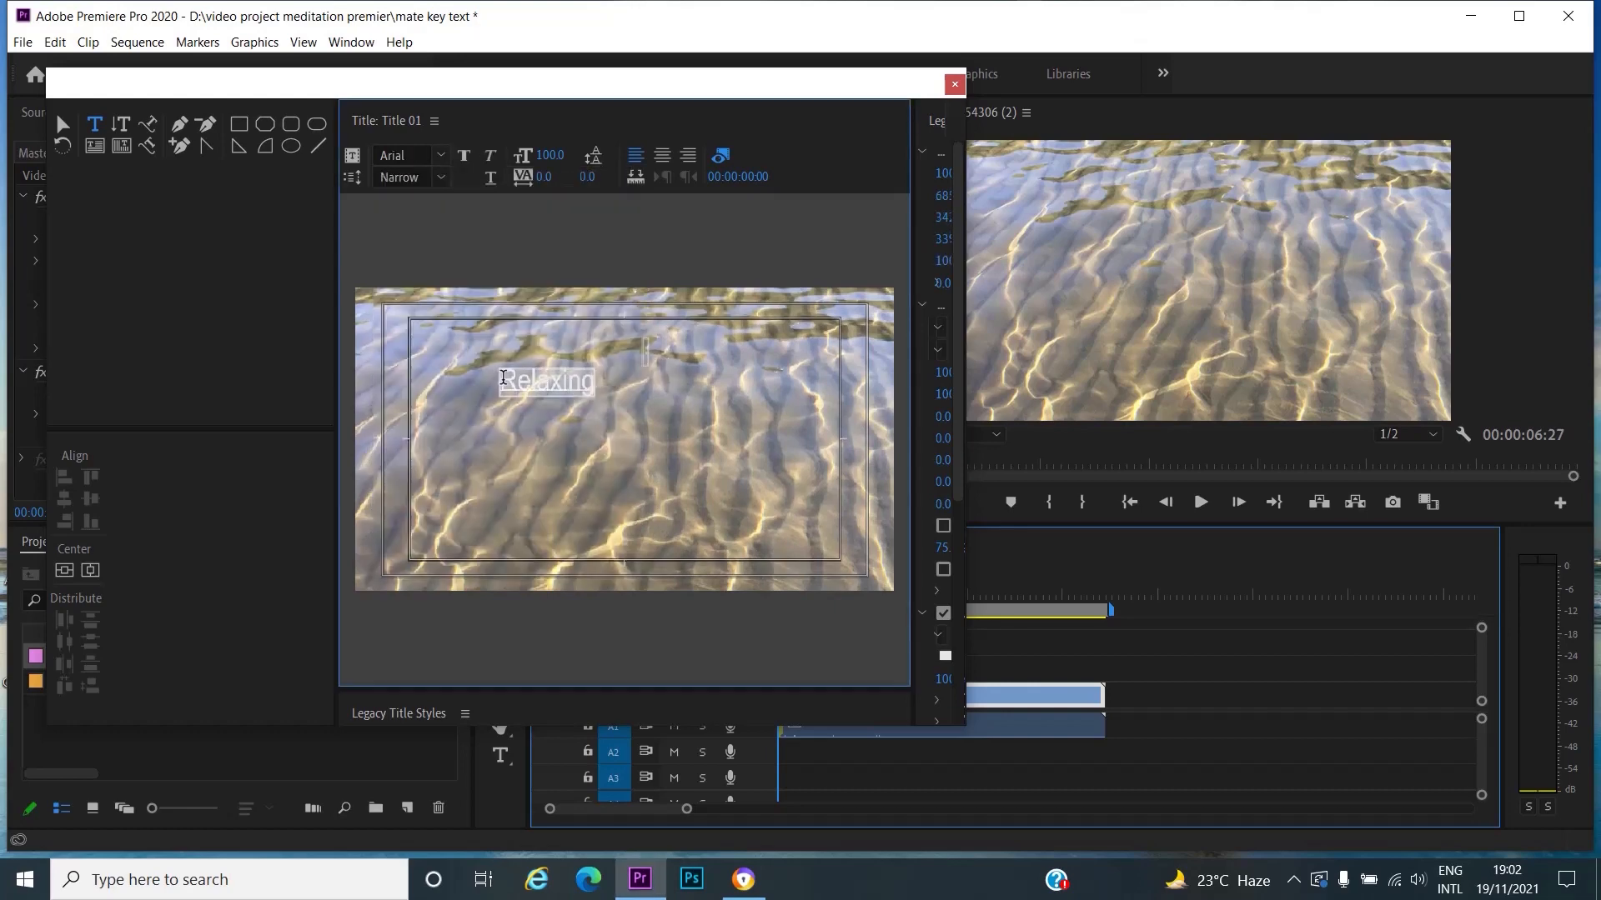
right_click(568, 383)
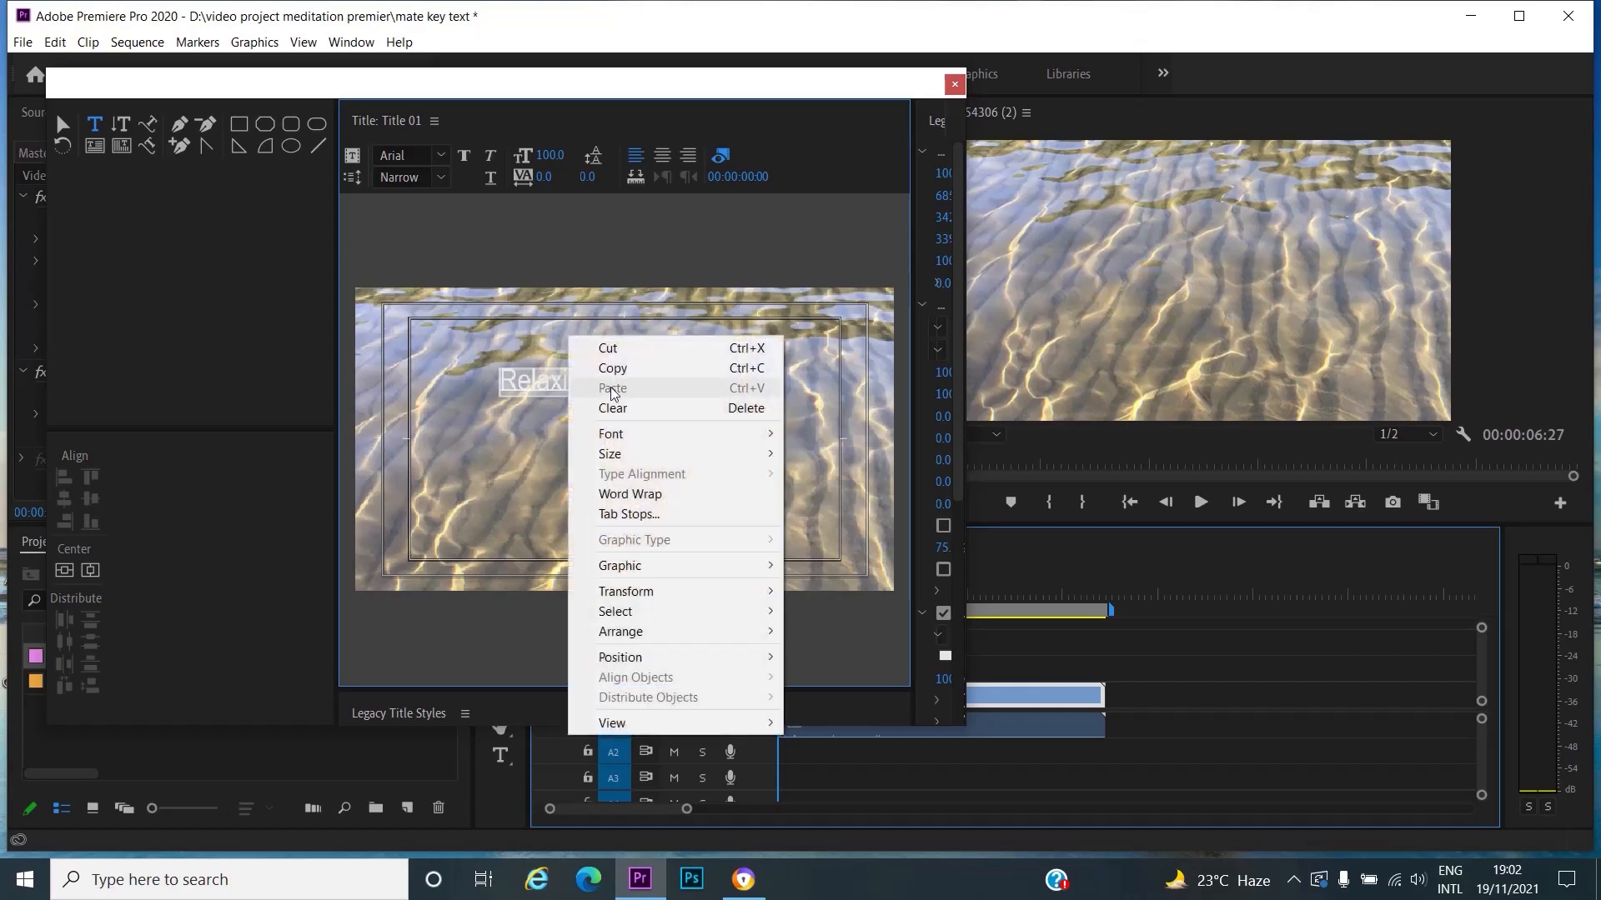
mouse_move(663, 655)
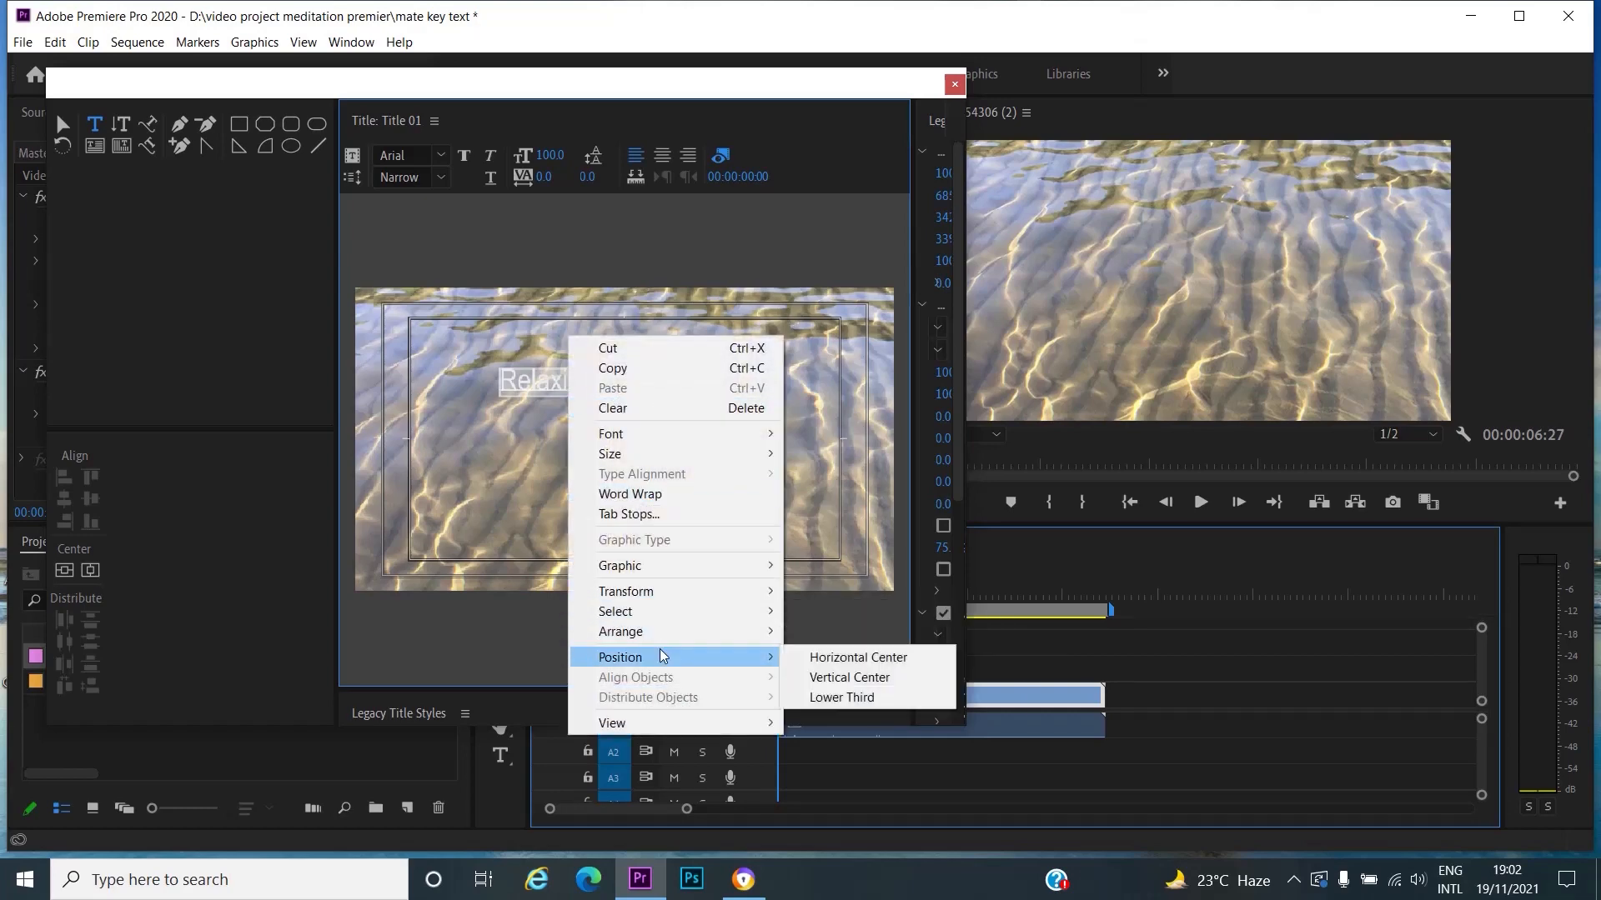
click(821, 655)
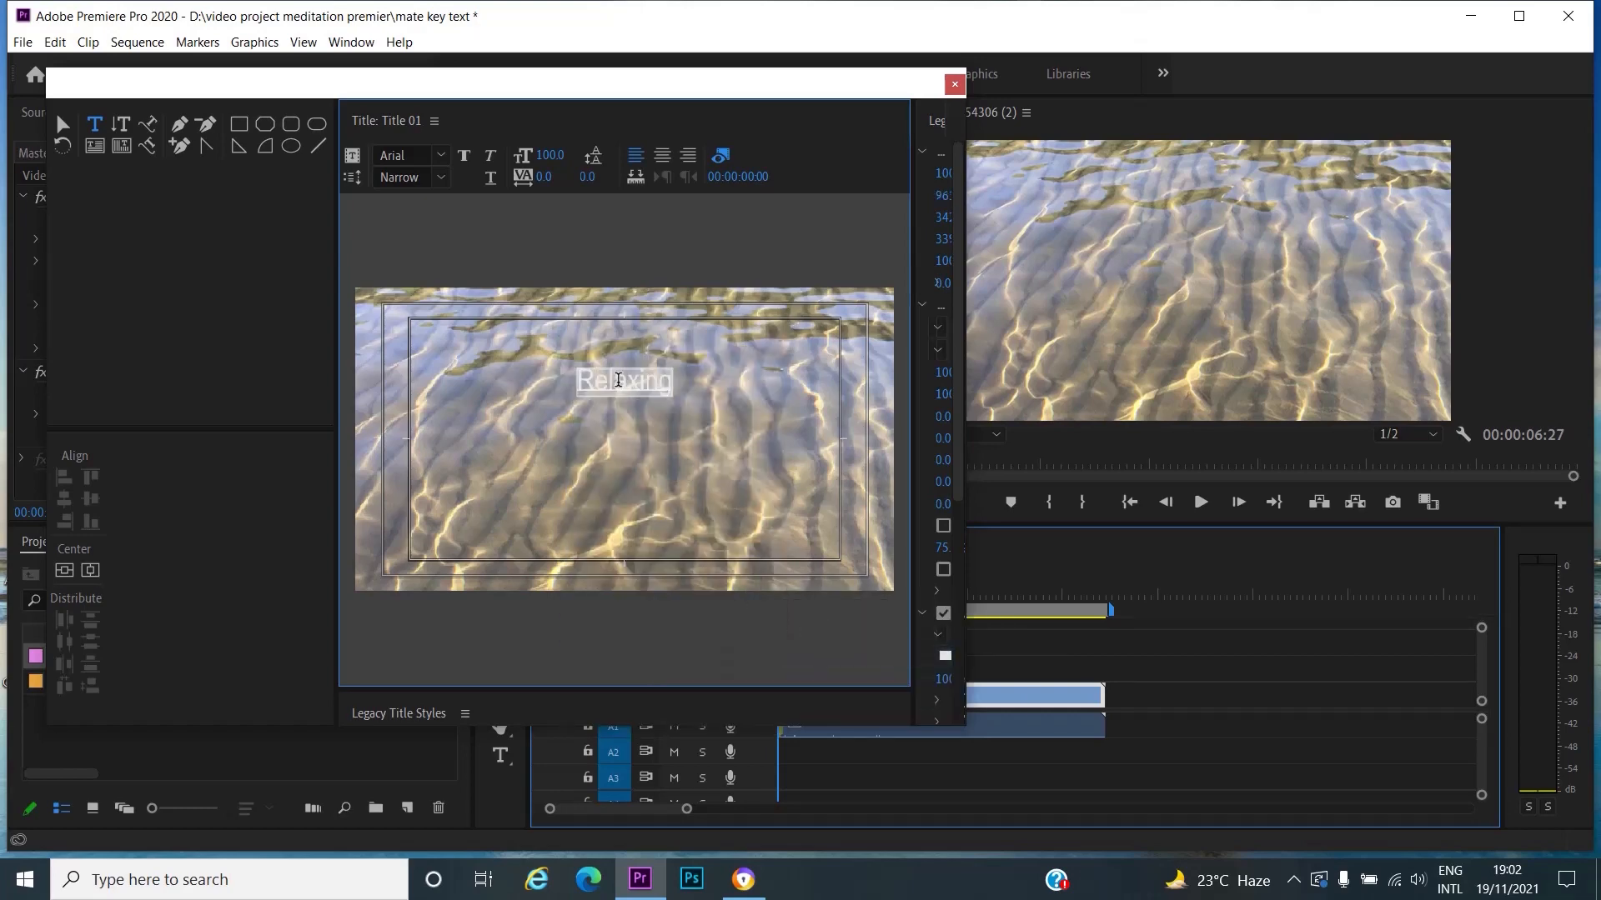
right_click(620, 377)
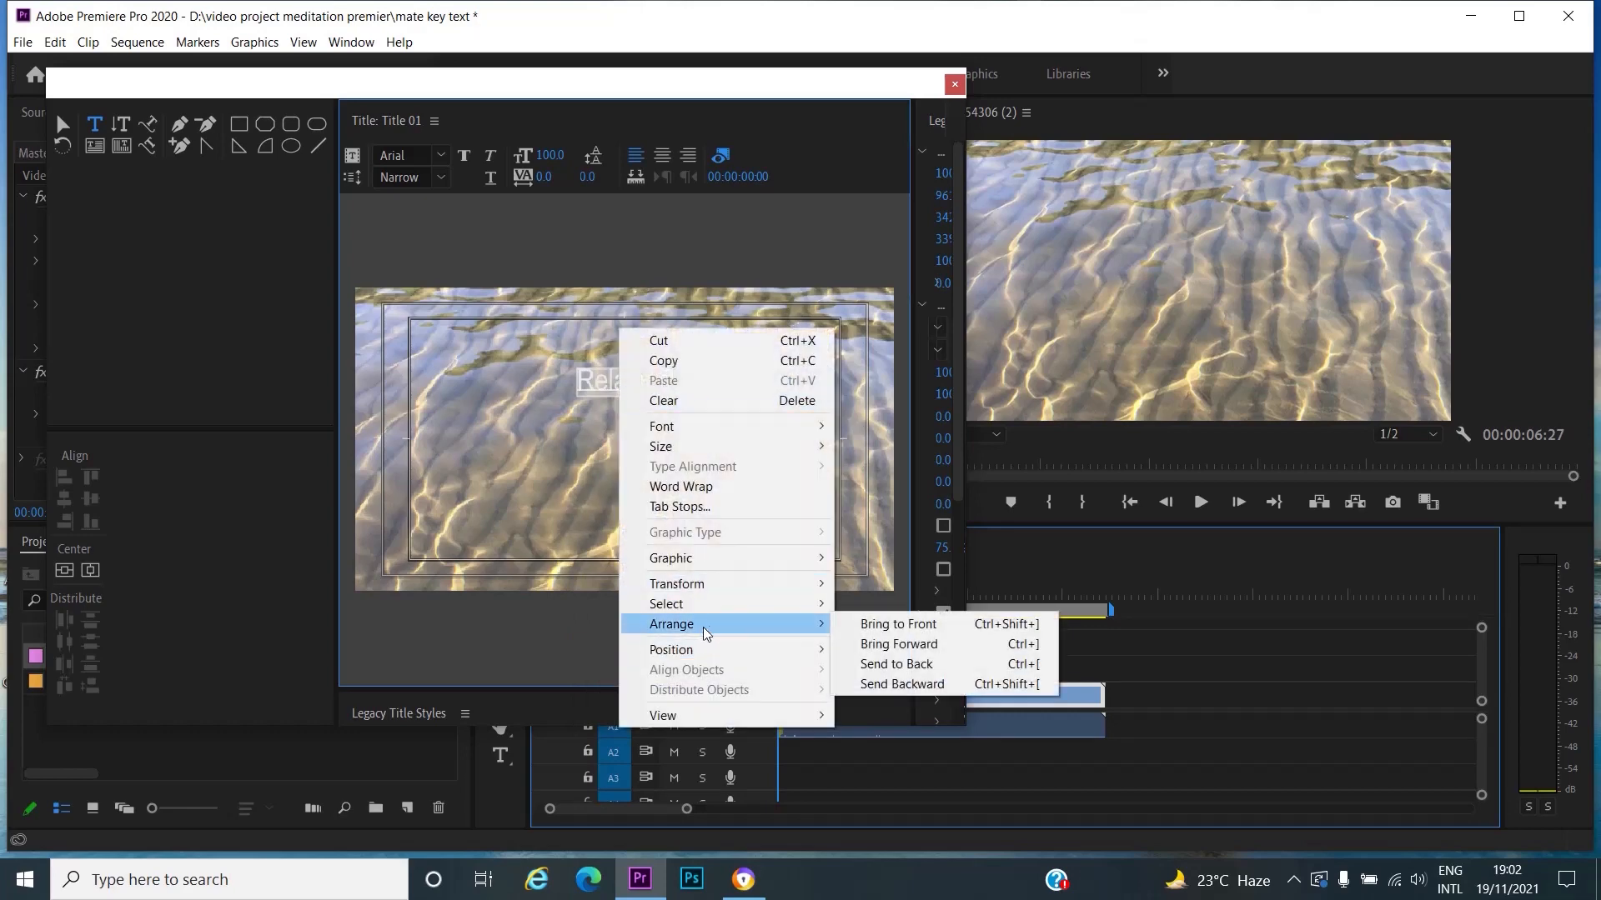
mouse_move(767, 659)
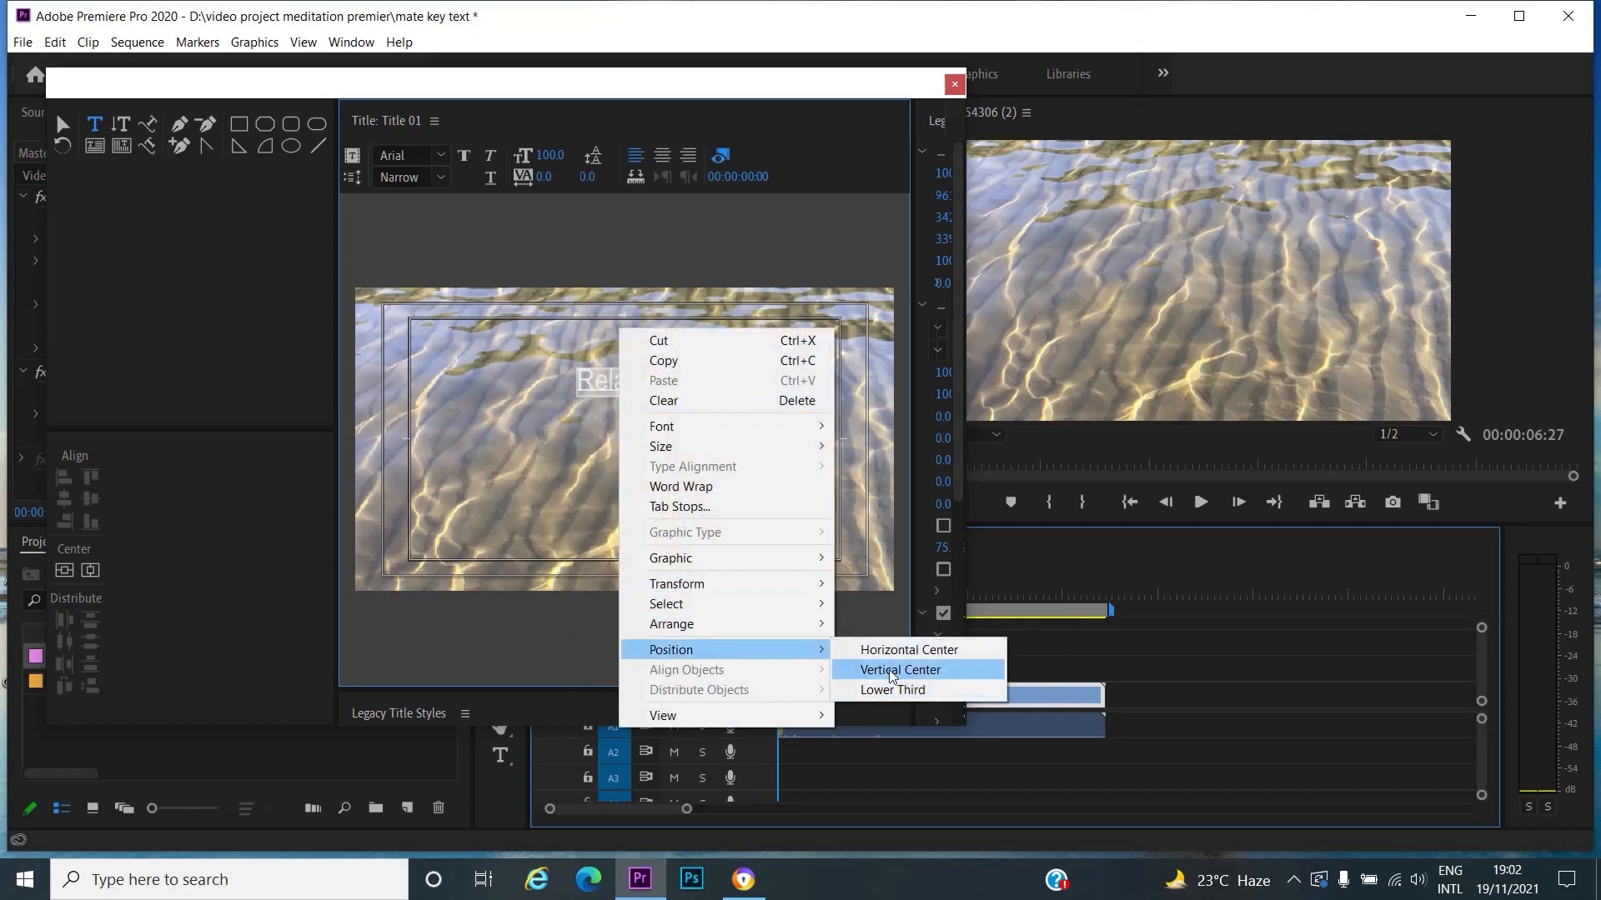
click(890, 670)
right_click(648, 440)
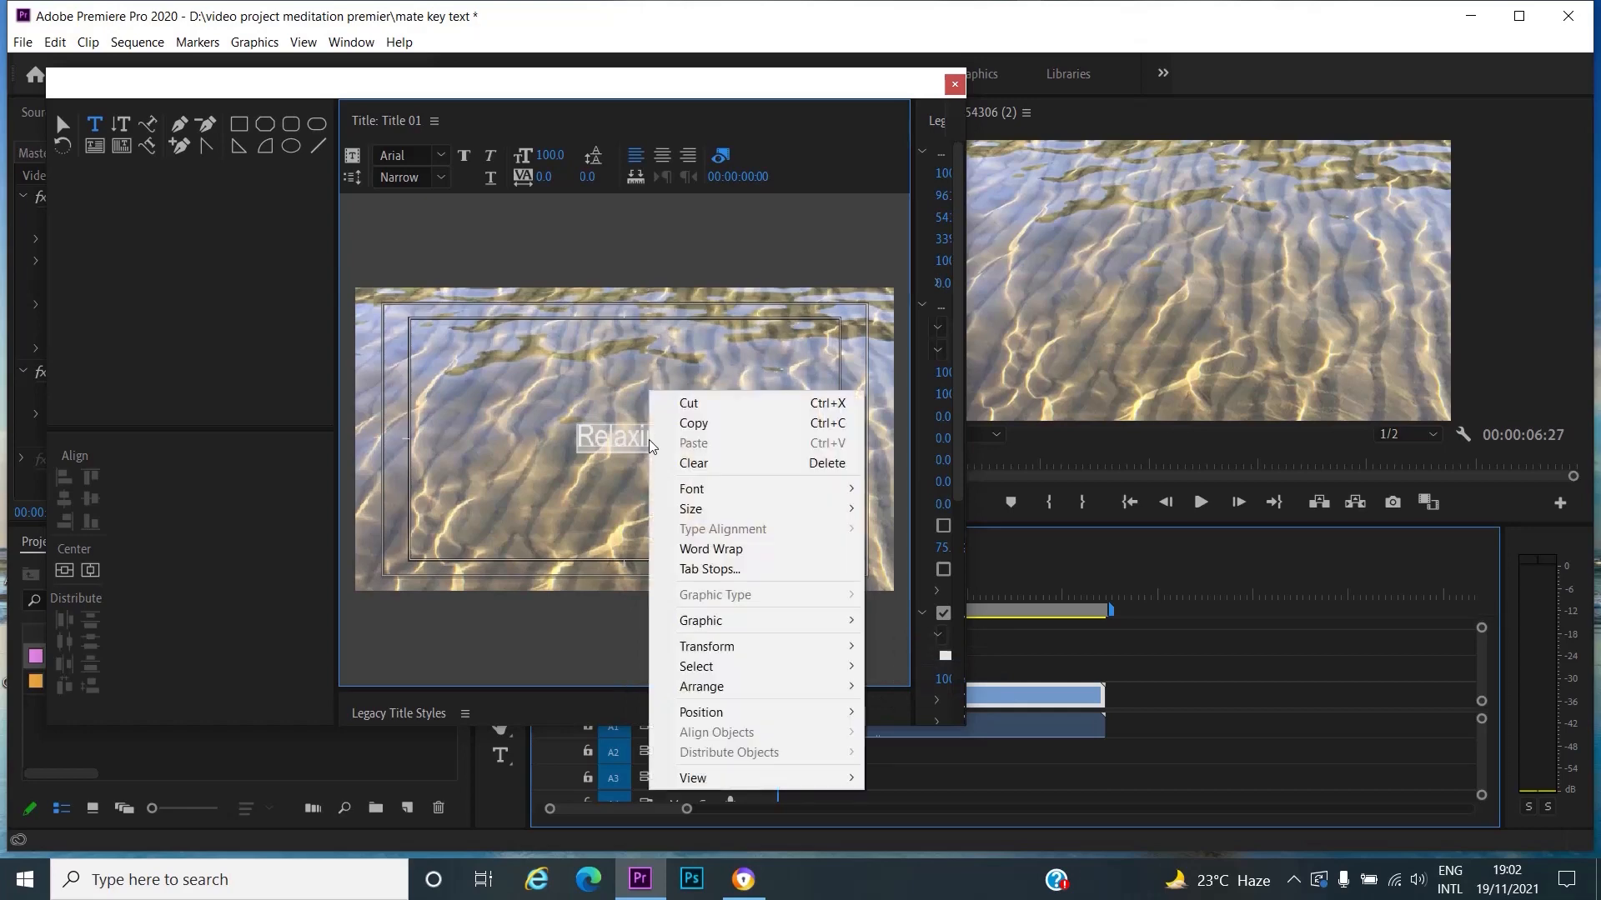
mouse_move(848, 696)
click(530, 401)
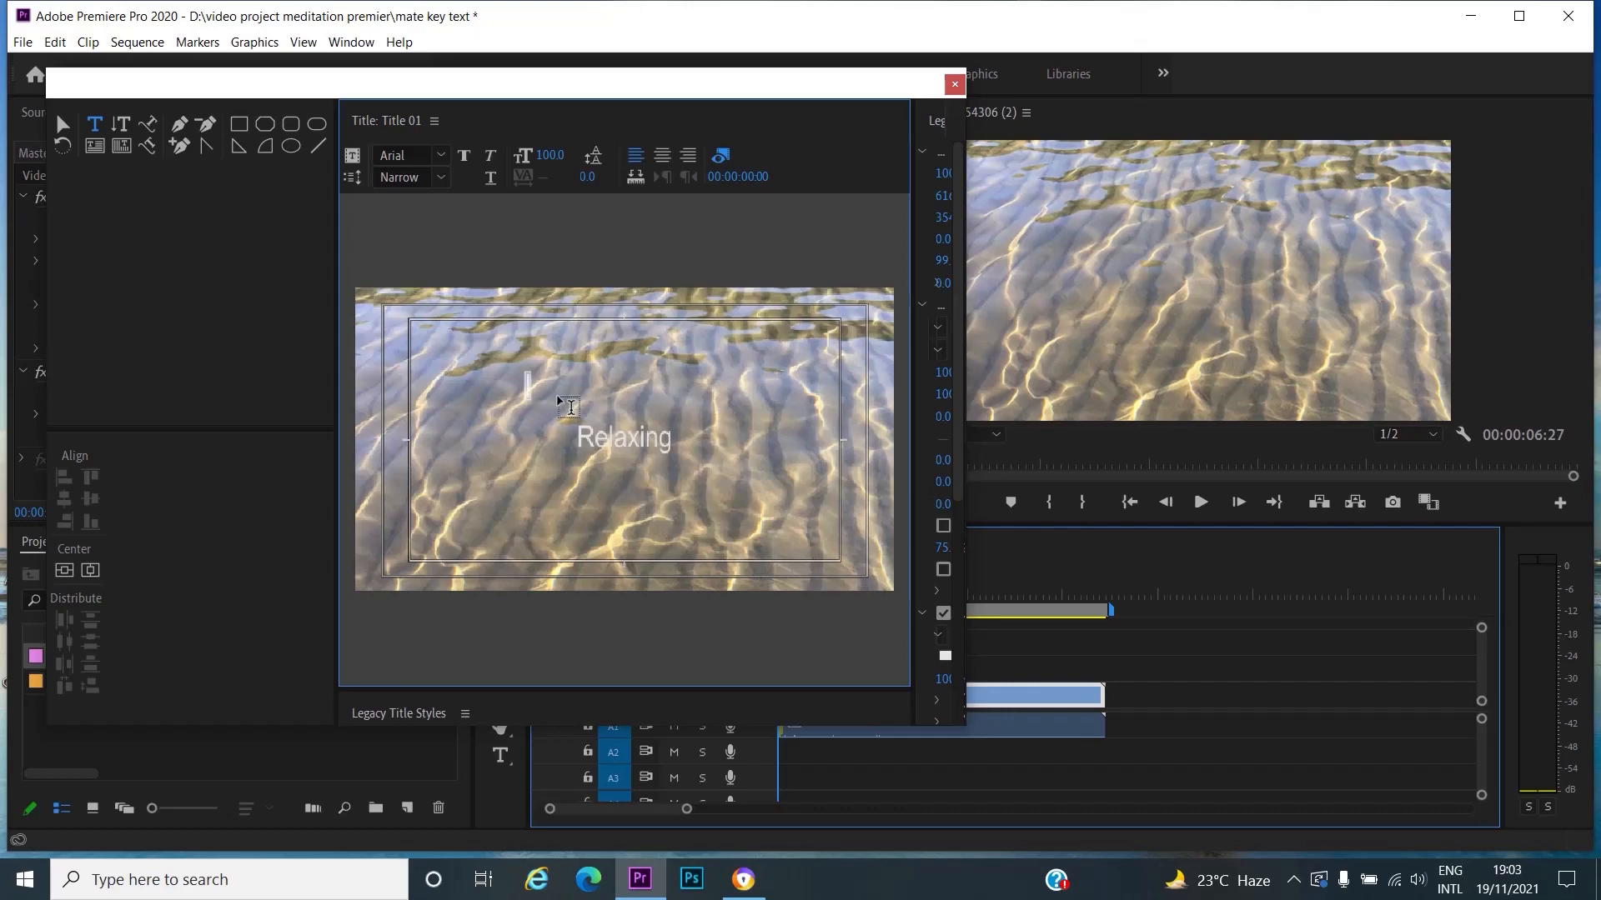
- Set the font of the "Relaxing" title text to Gloss And Bloom
click(671, 421)
double_click(671, 422)
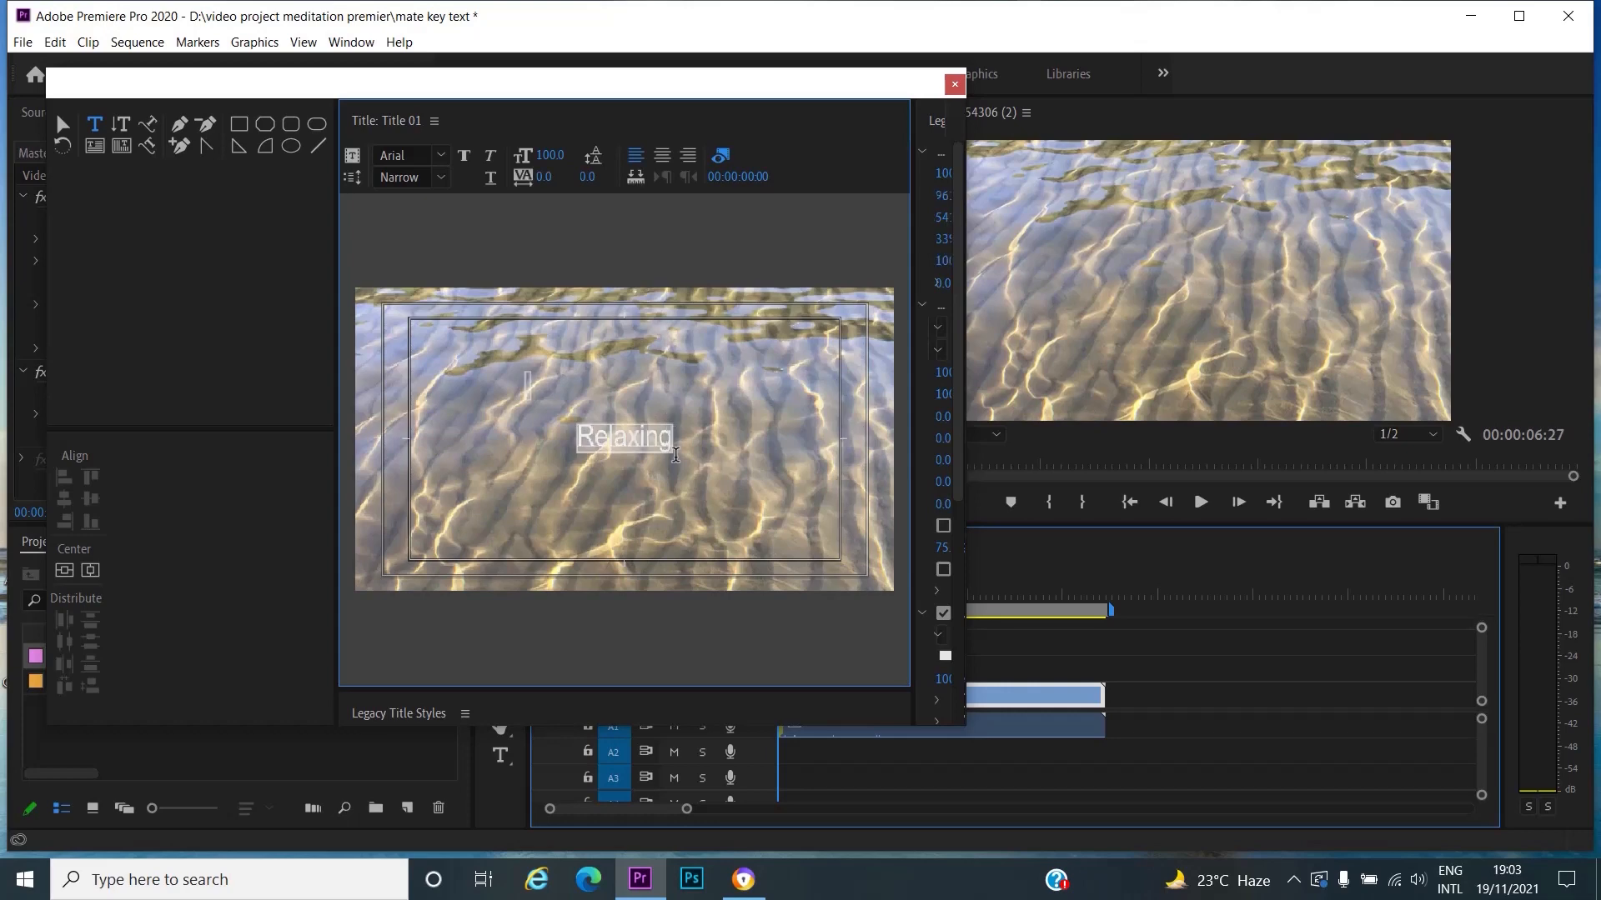
click(441, 156)
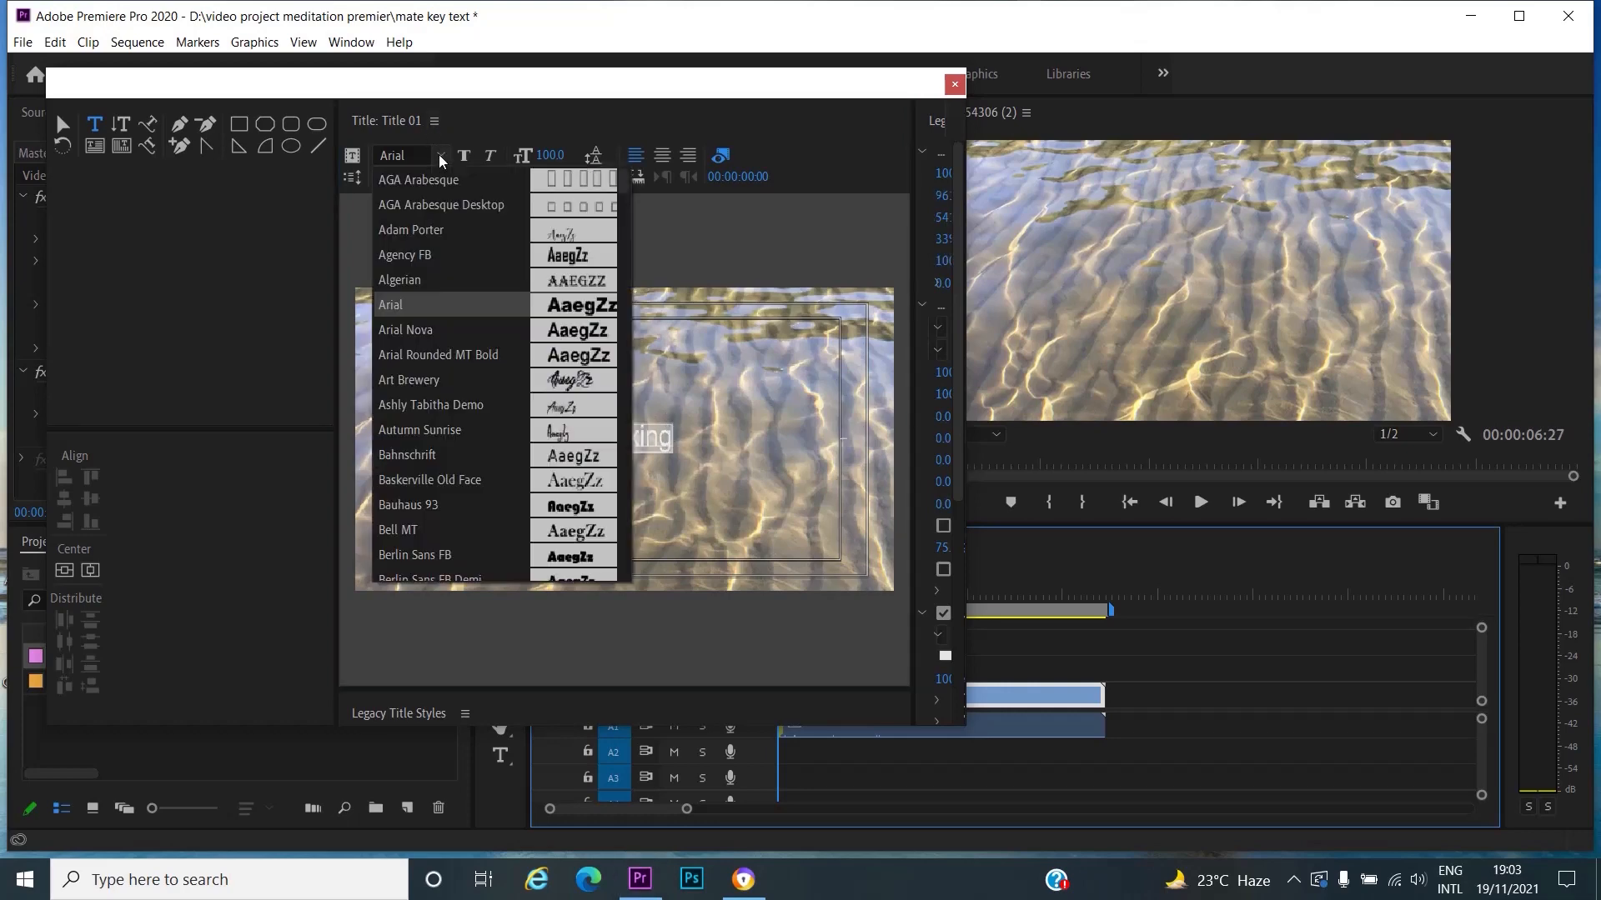
click(583, 304)
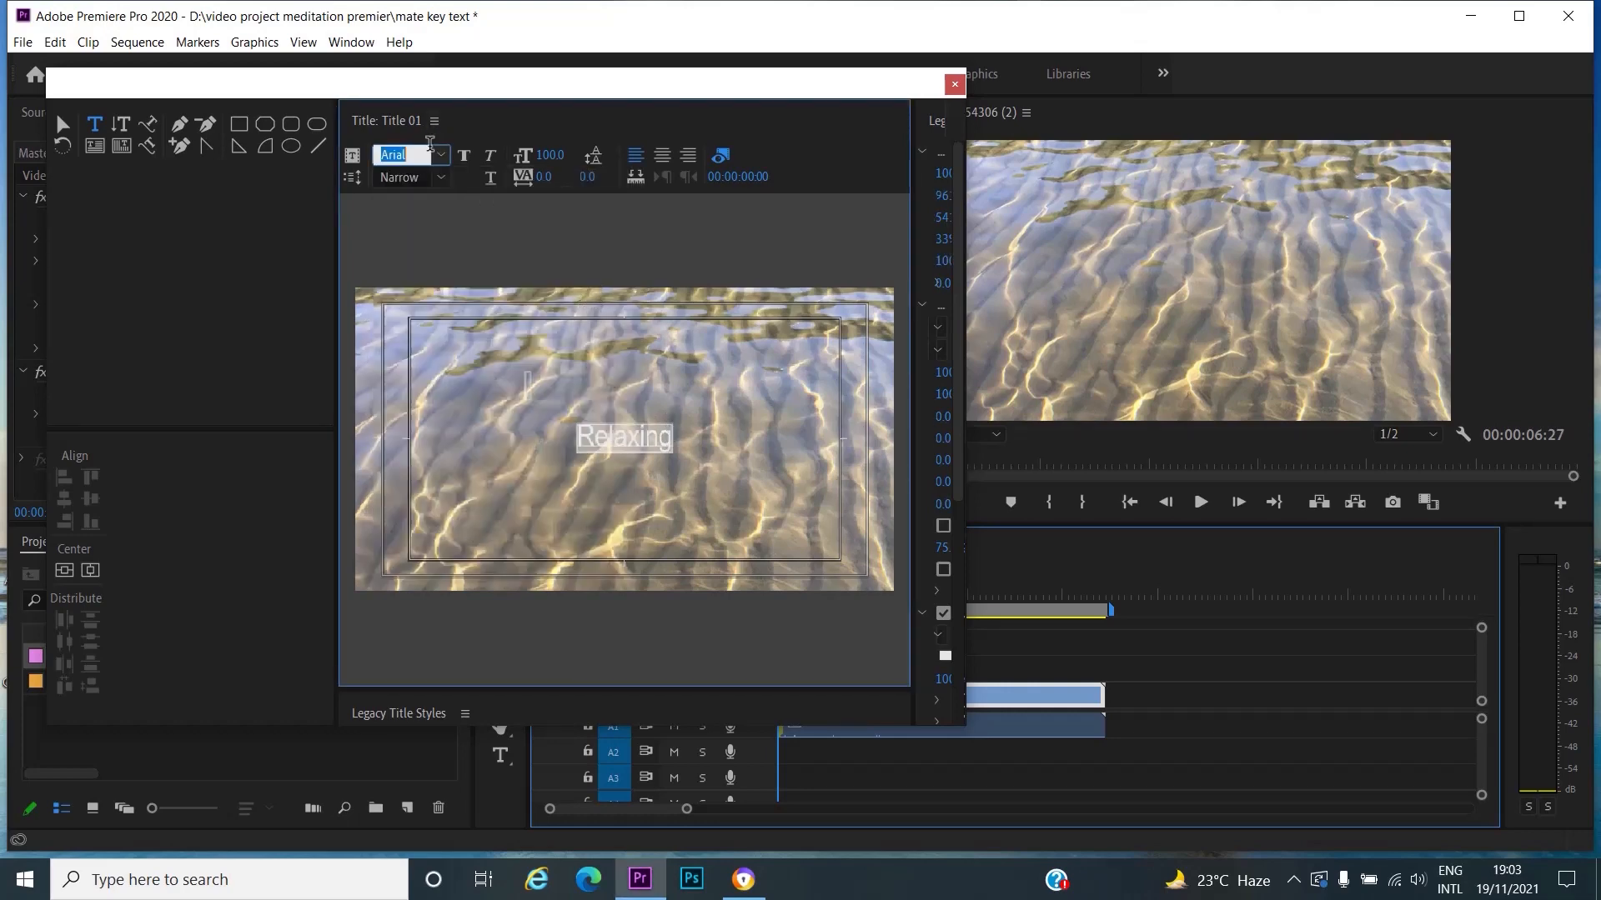
click(442, 157)
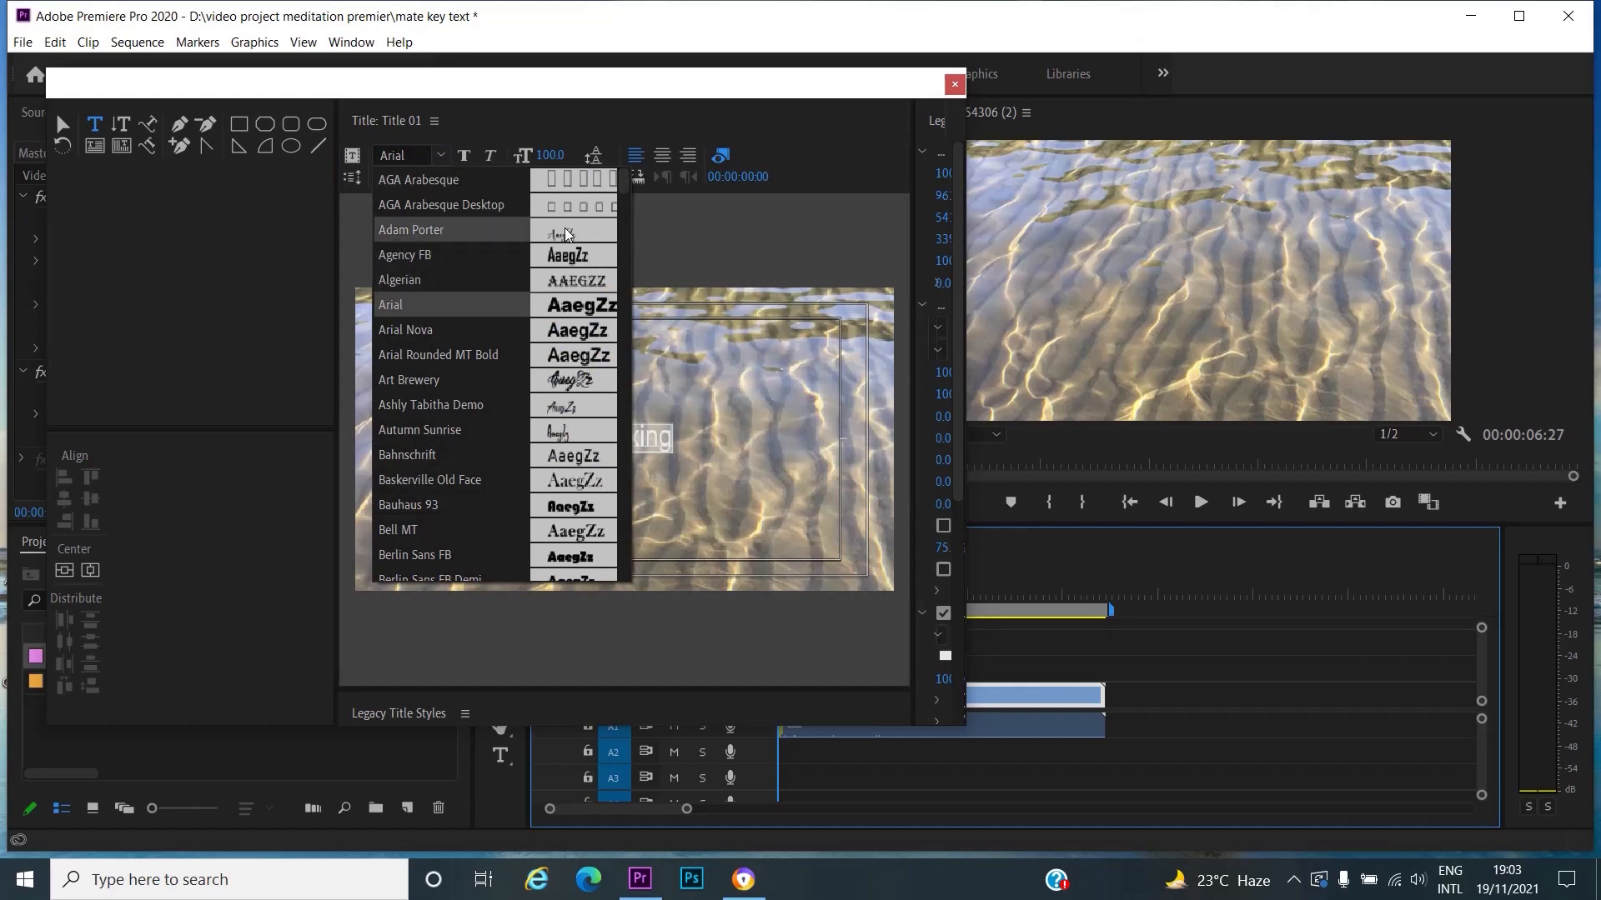
click(632, 247)
click(447, 152)
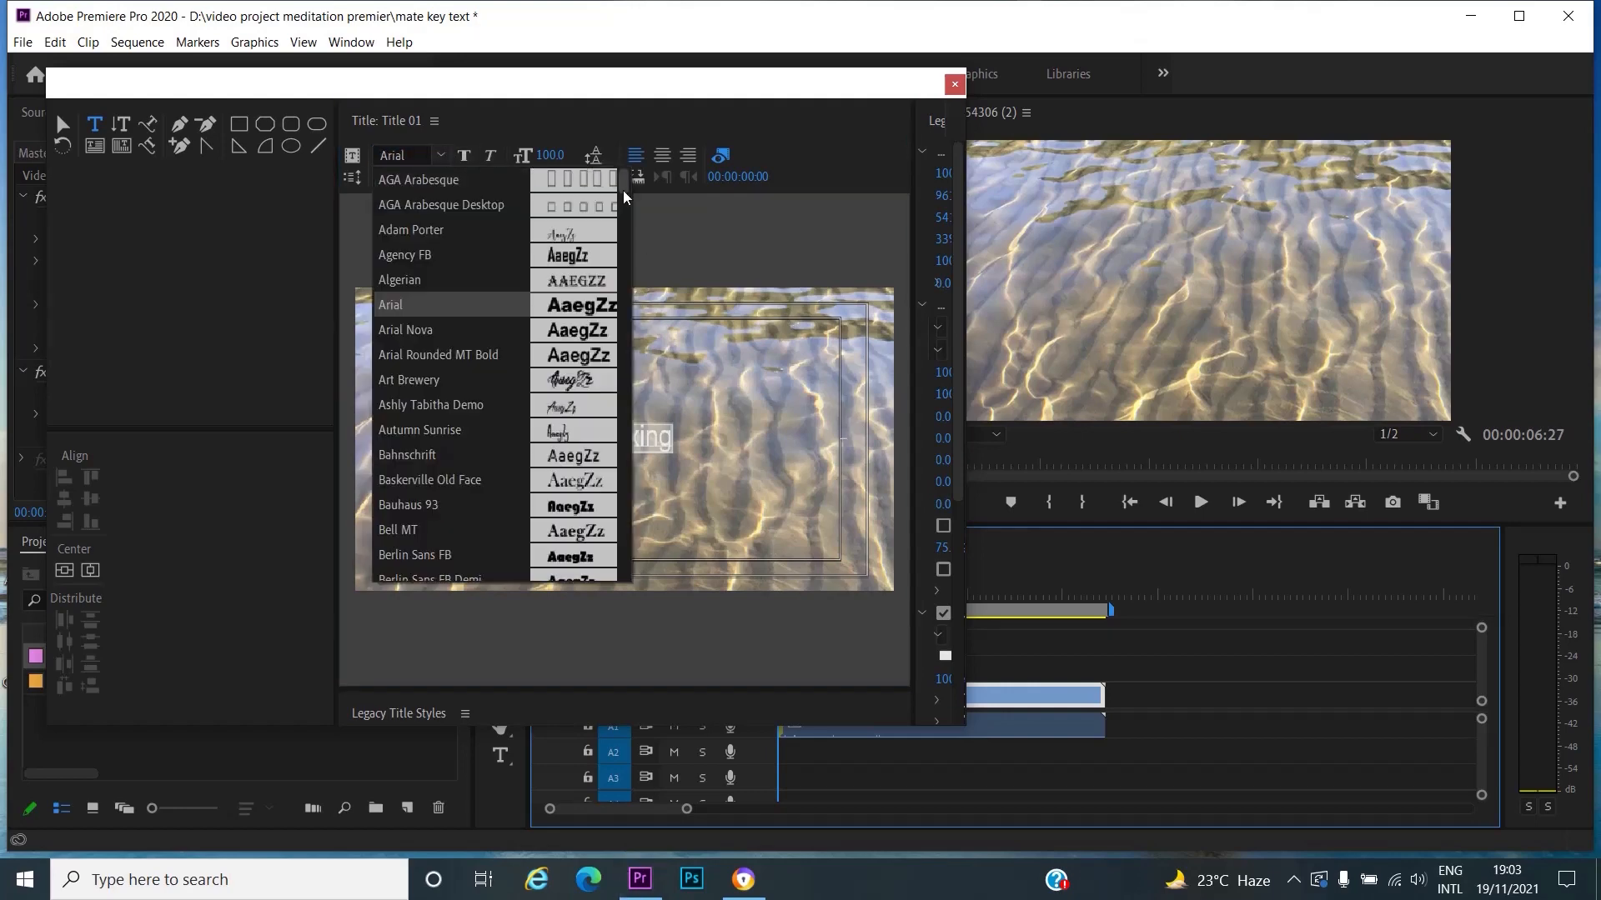
drag(627, 197, 643, 314)
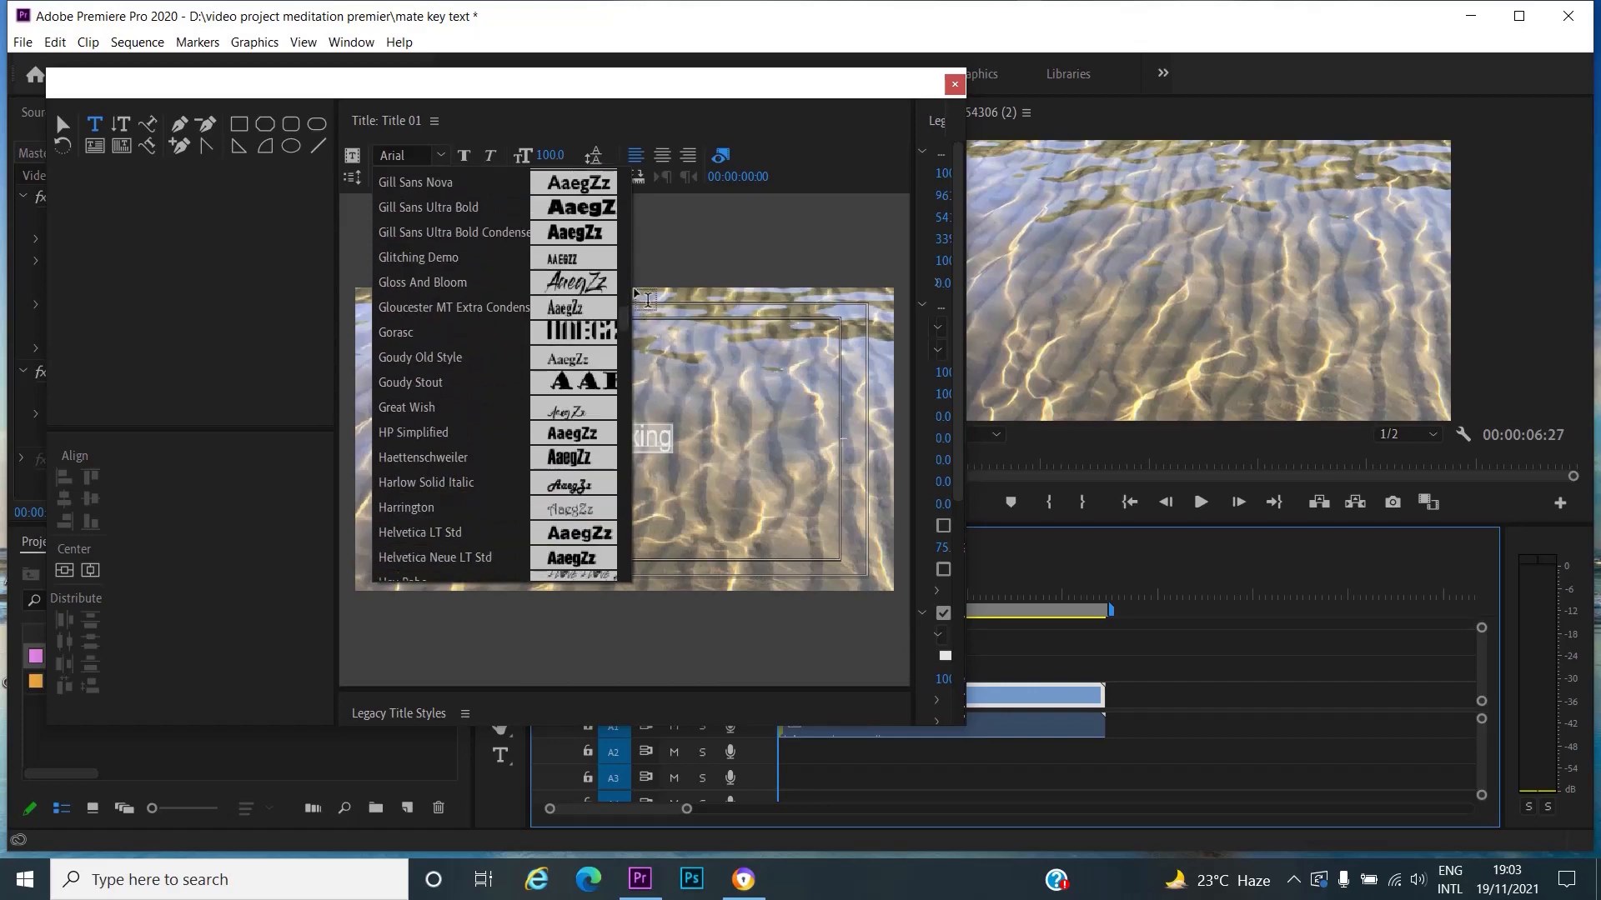
drag(627, 319, 635, 369)
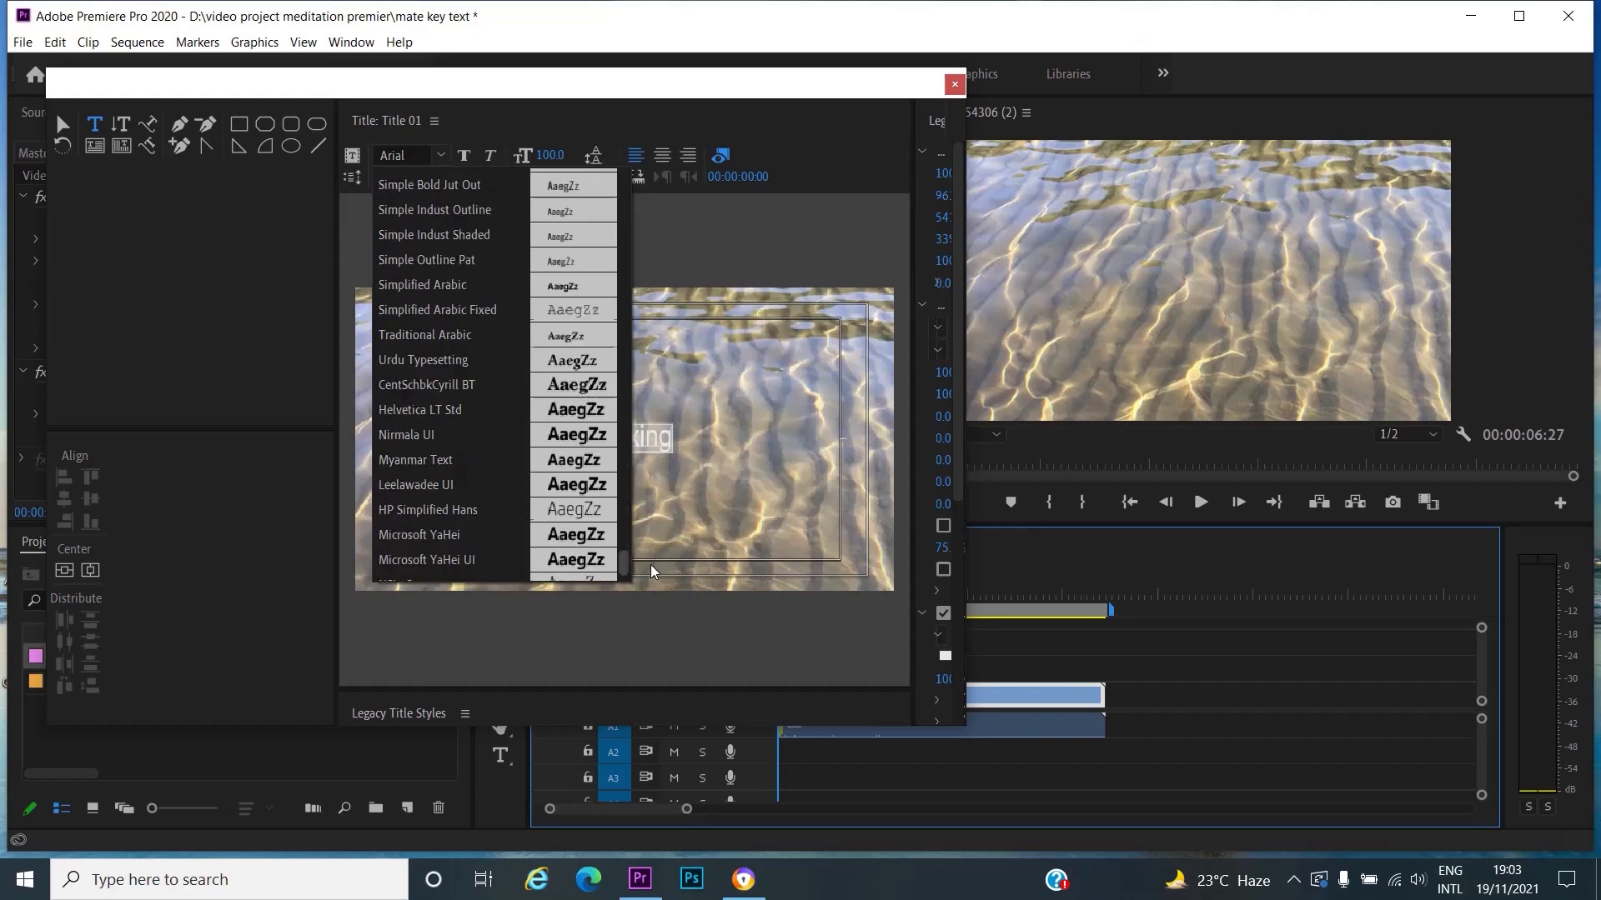
drag(652, 571, 626, 177)
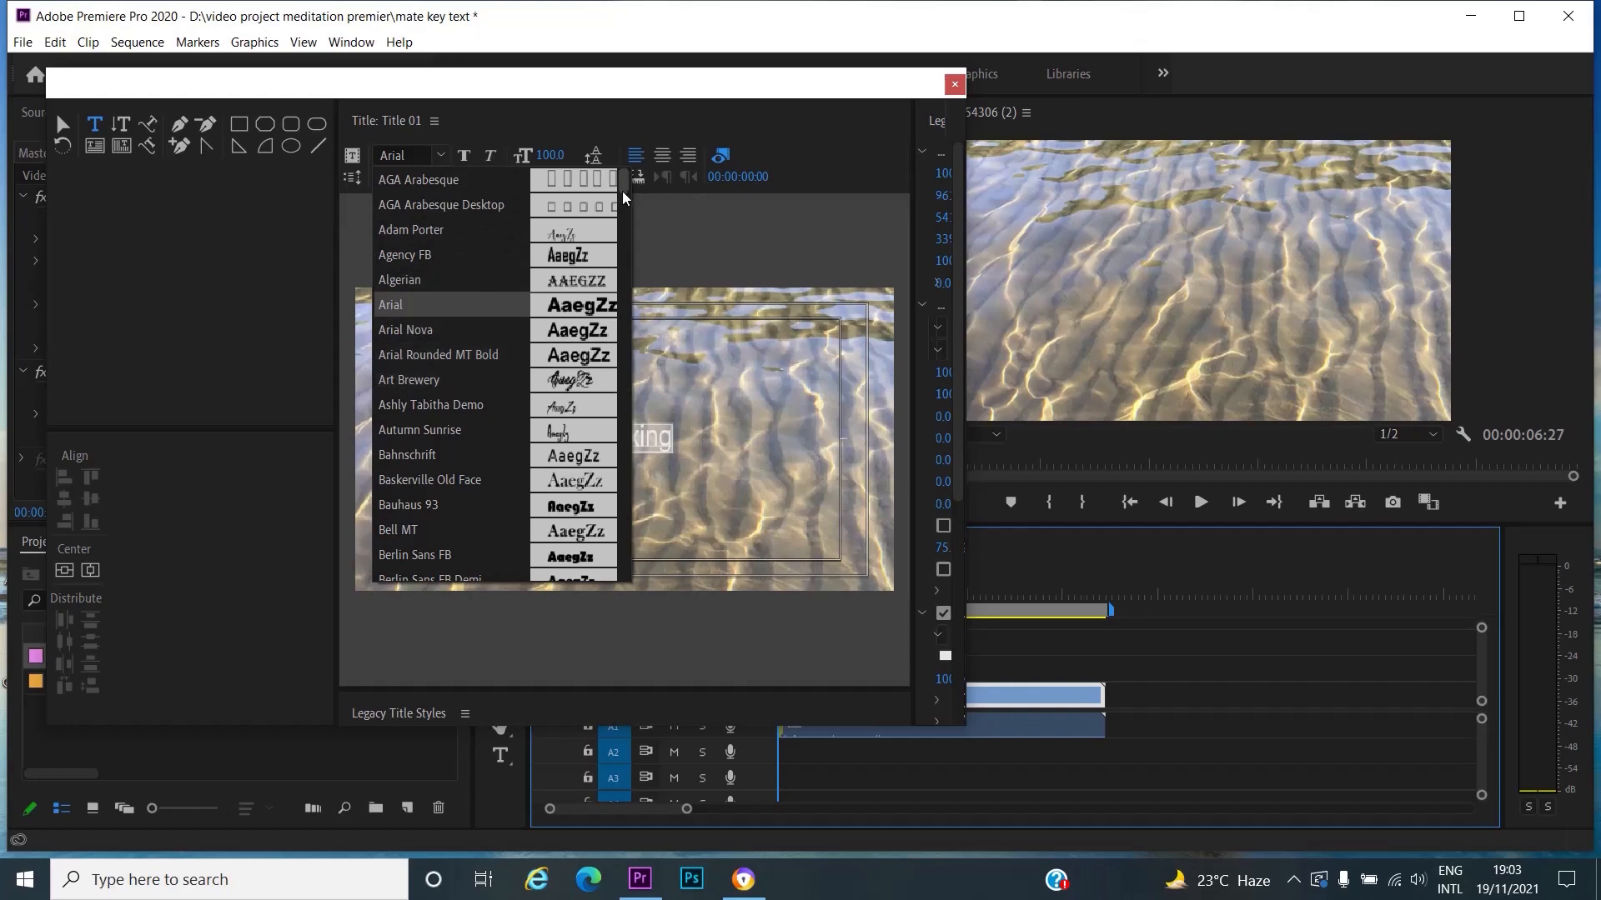
drag(625, 196, 643, 330)
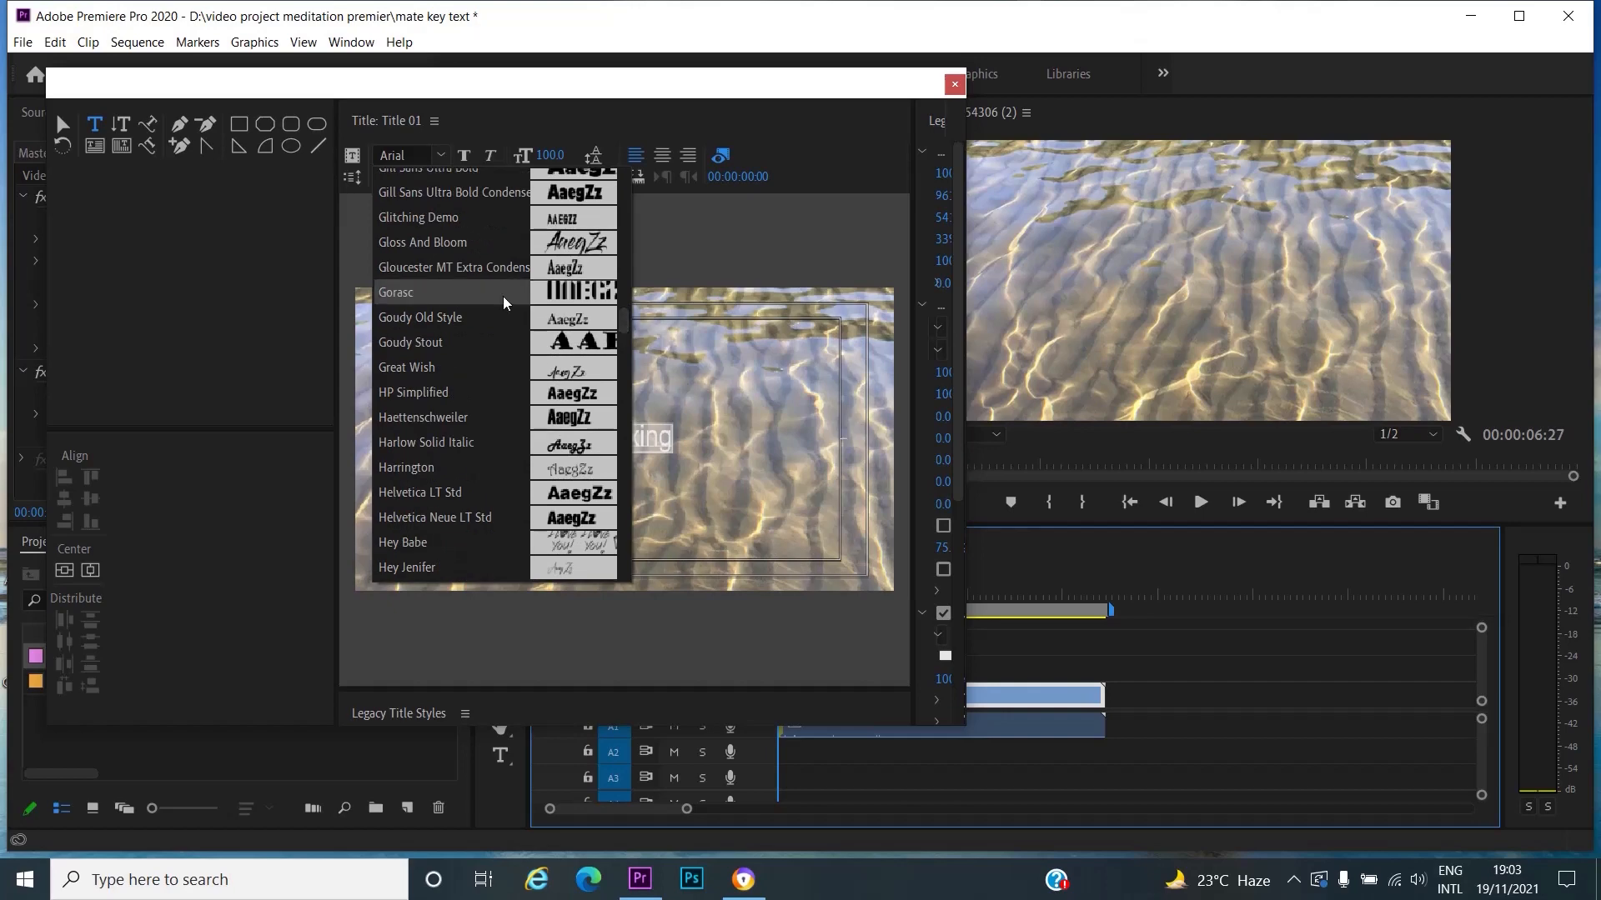
click(423, 242)
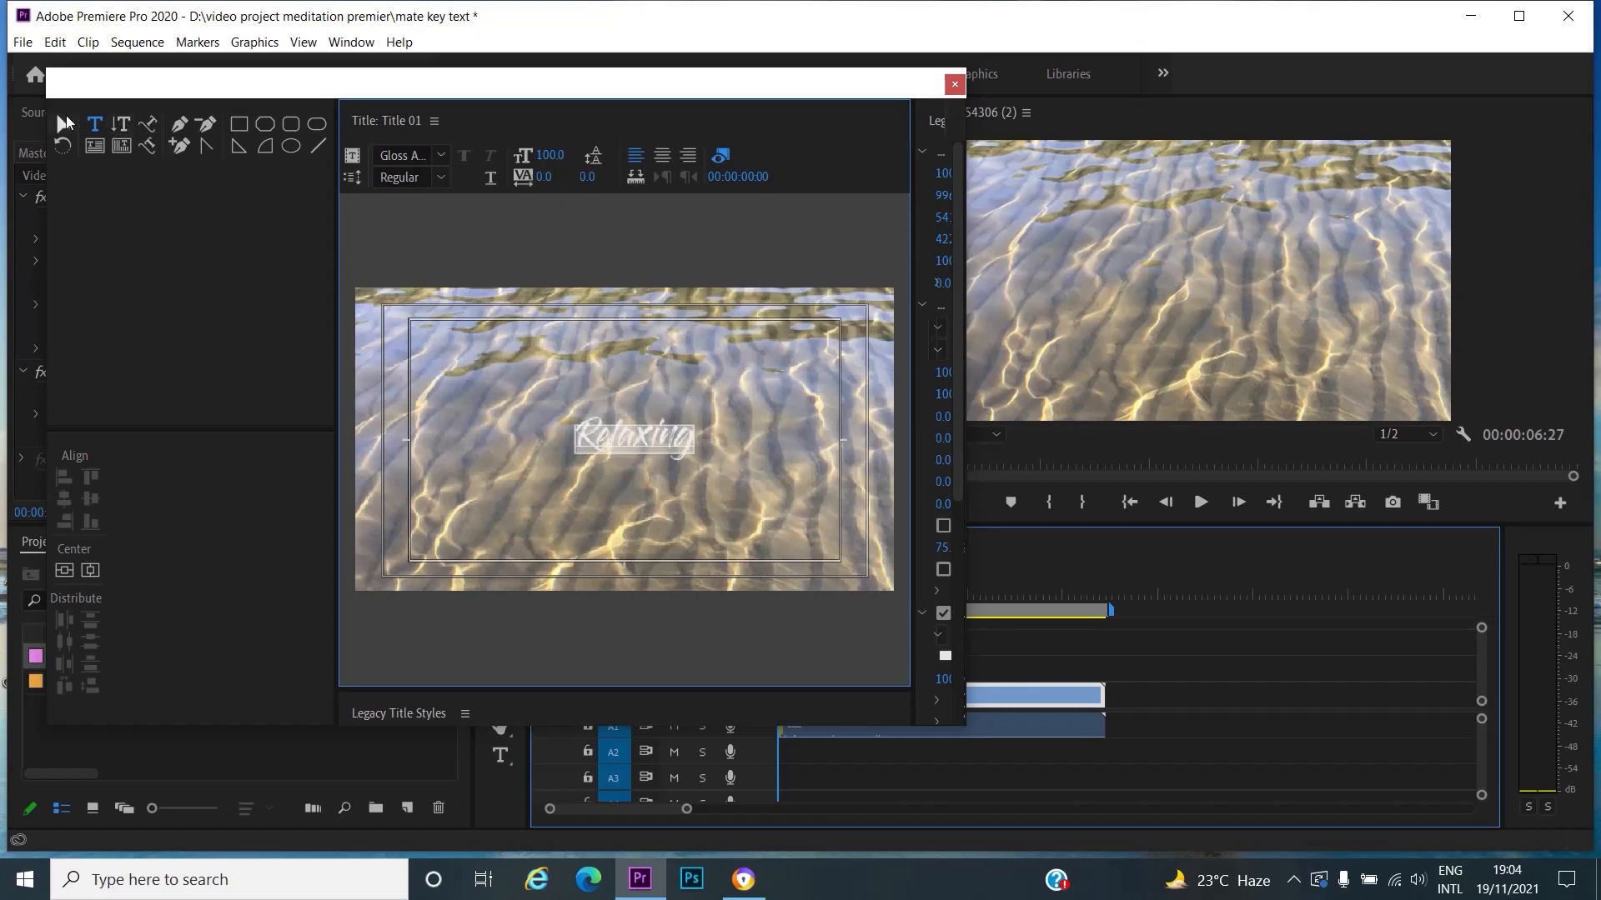
- Enlarge the "Relaxing" text to a font size of about 360 so it spans the safe title area, and close the title editor
click(62, 124)
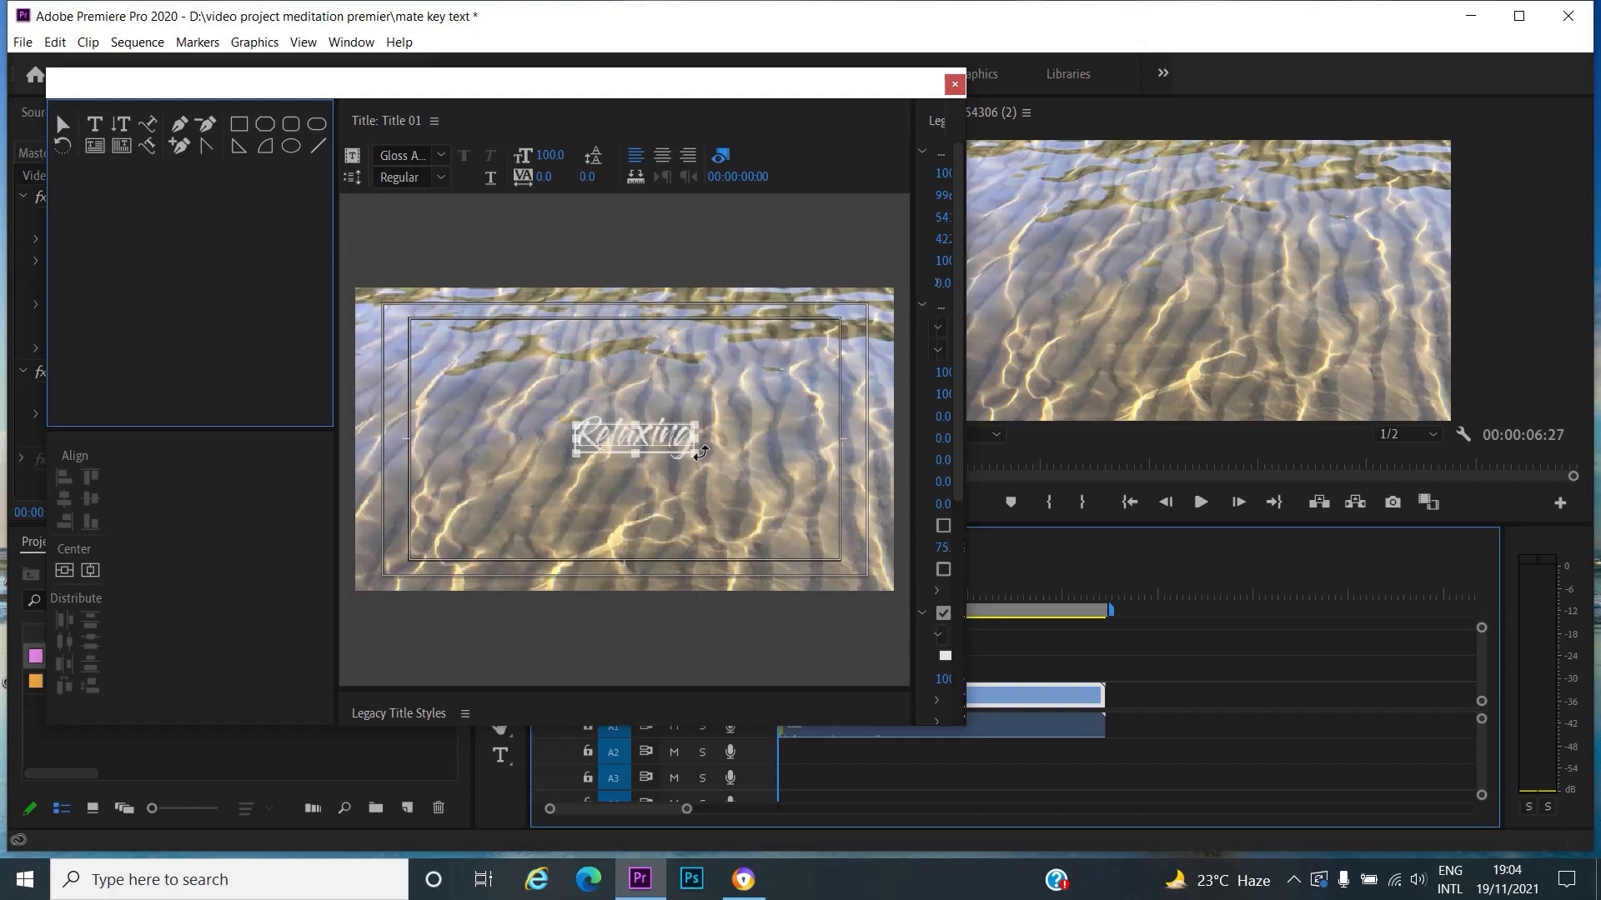
drag(697, 454, 843, 539)
drag(638, 436, 536, 383)
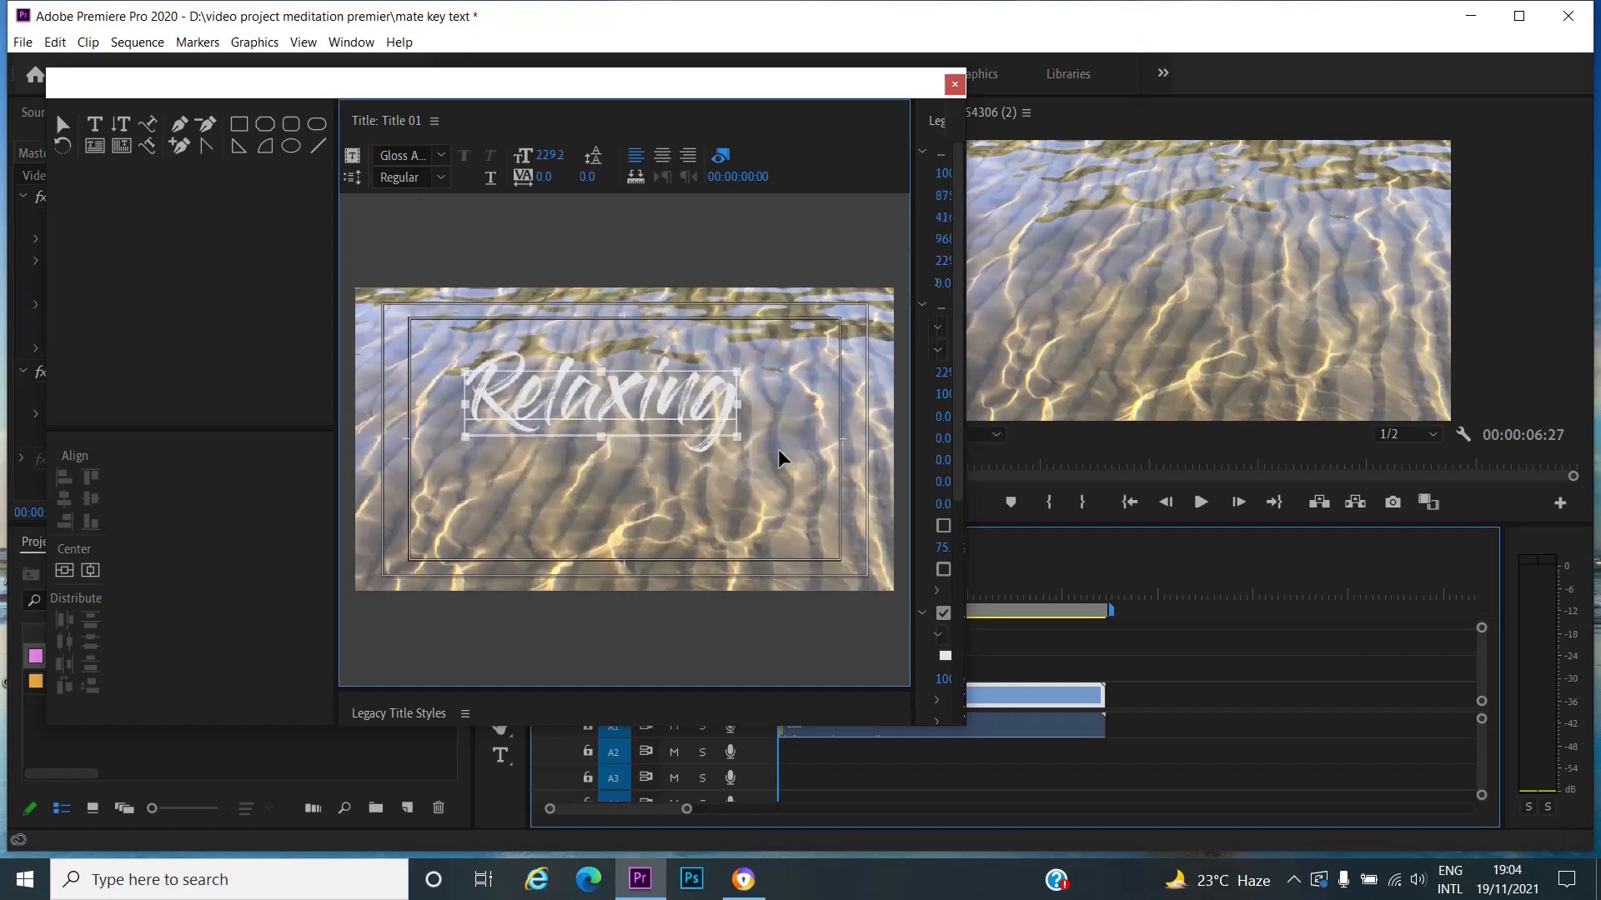
drag(735, 439, 682, 446)
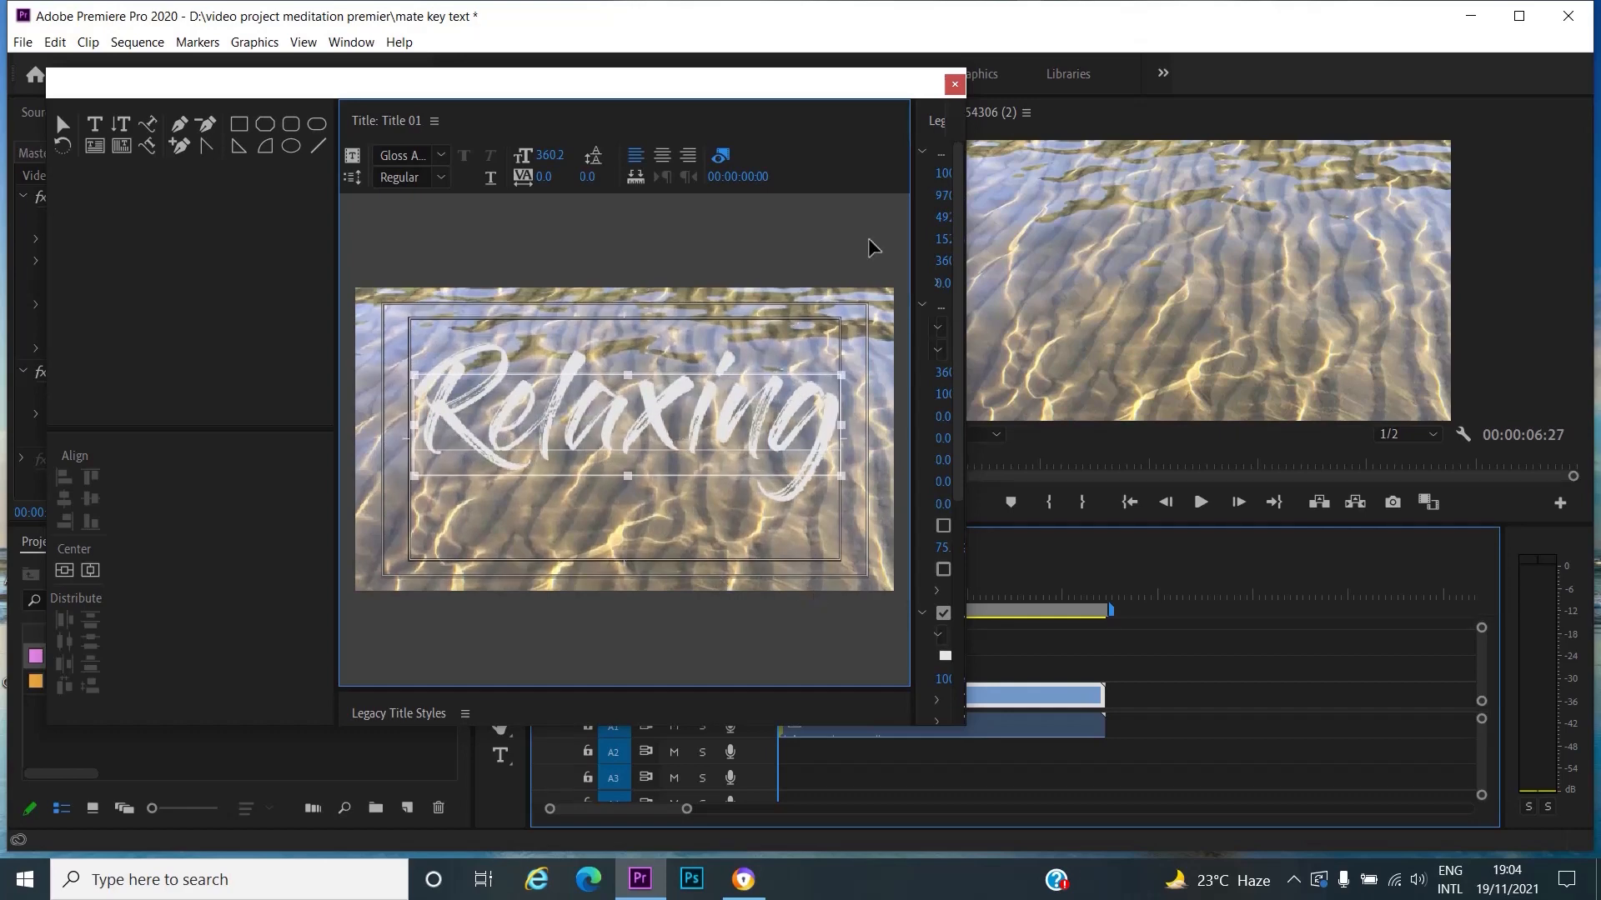
click(955, 84)
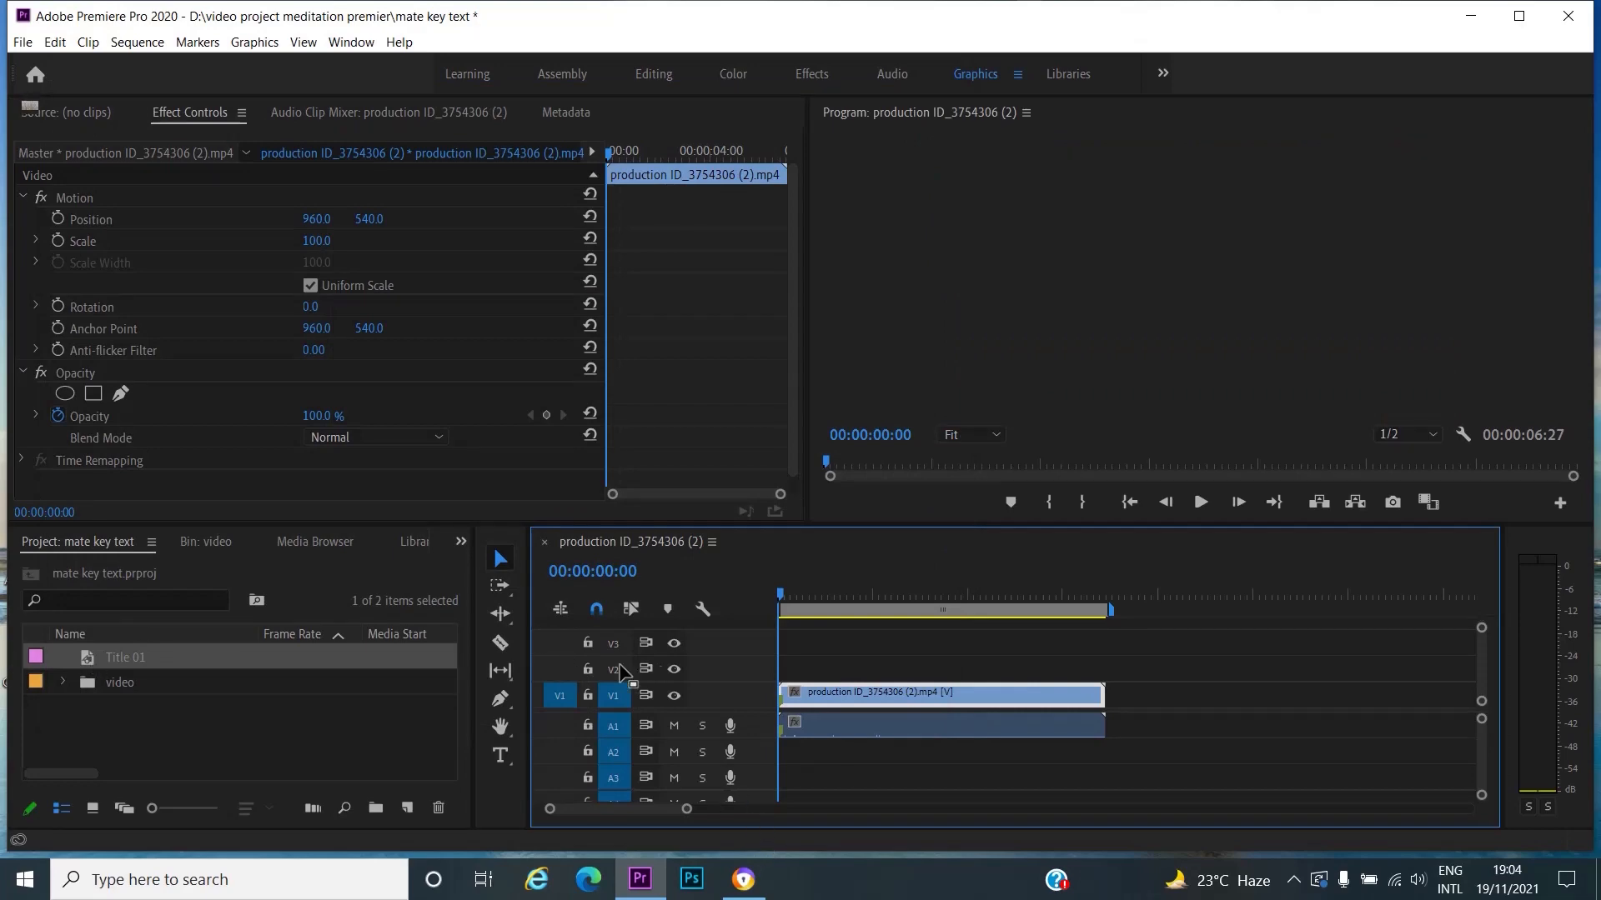
- Place Title 01 on track V2 above the water clip, starting at 00:00:00:00
double_click(813, 691)
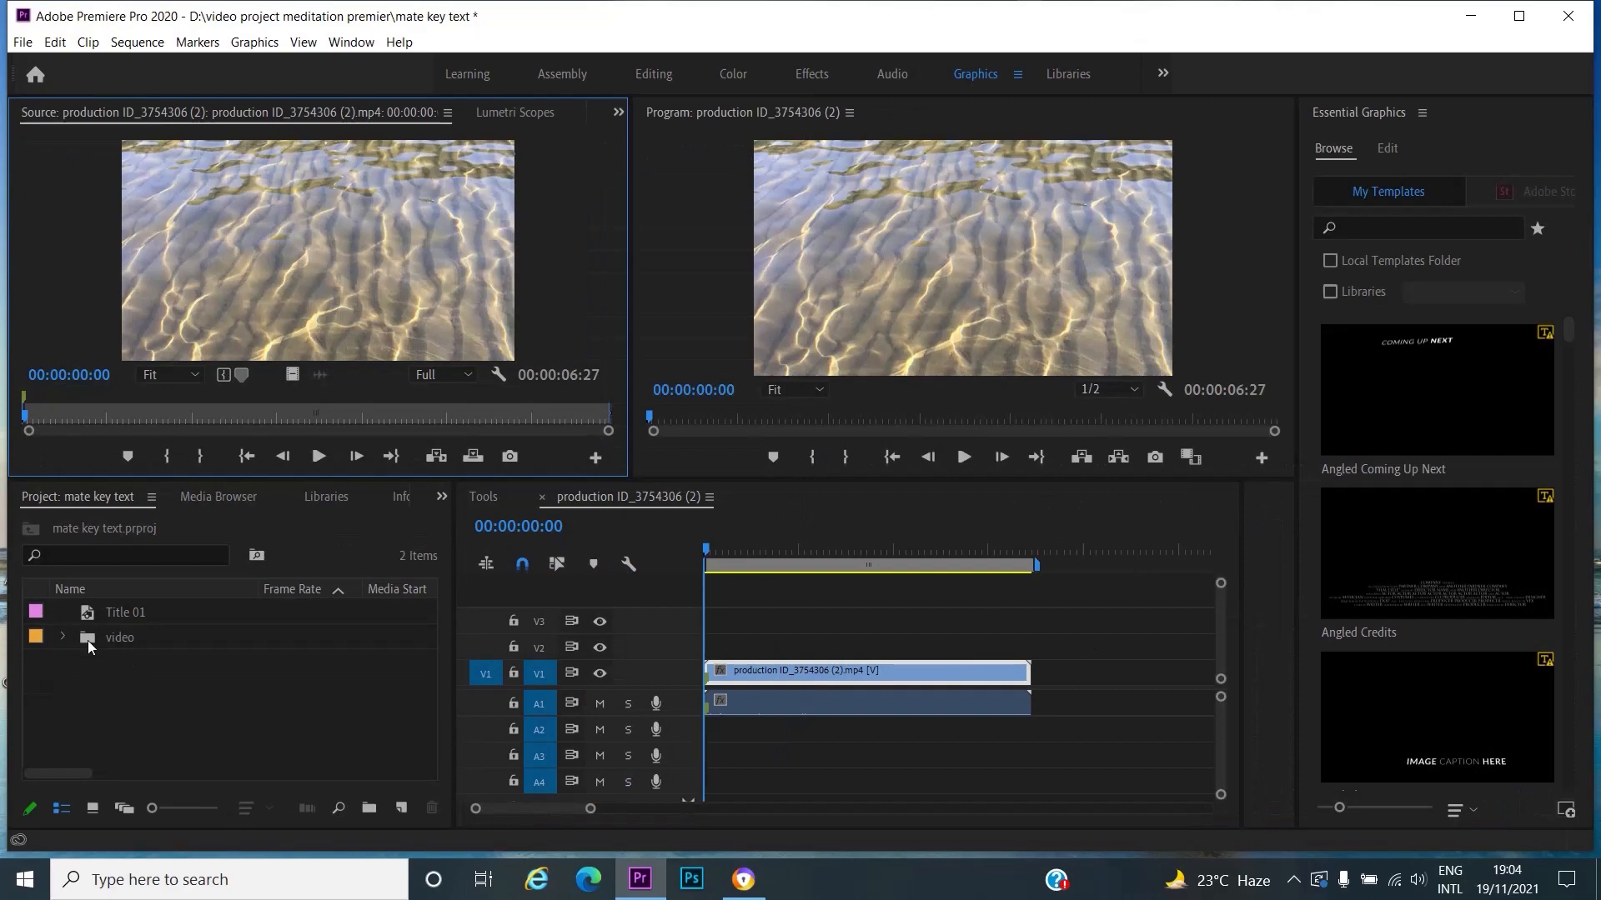
click(89, 619)
drag(87, 612, 709, 647)
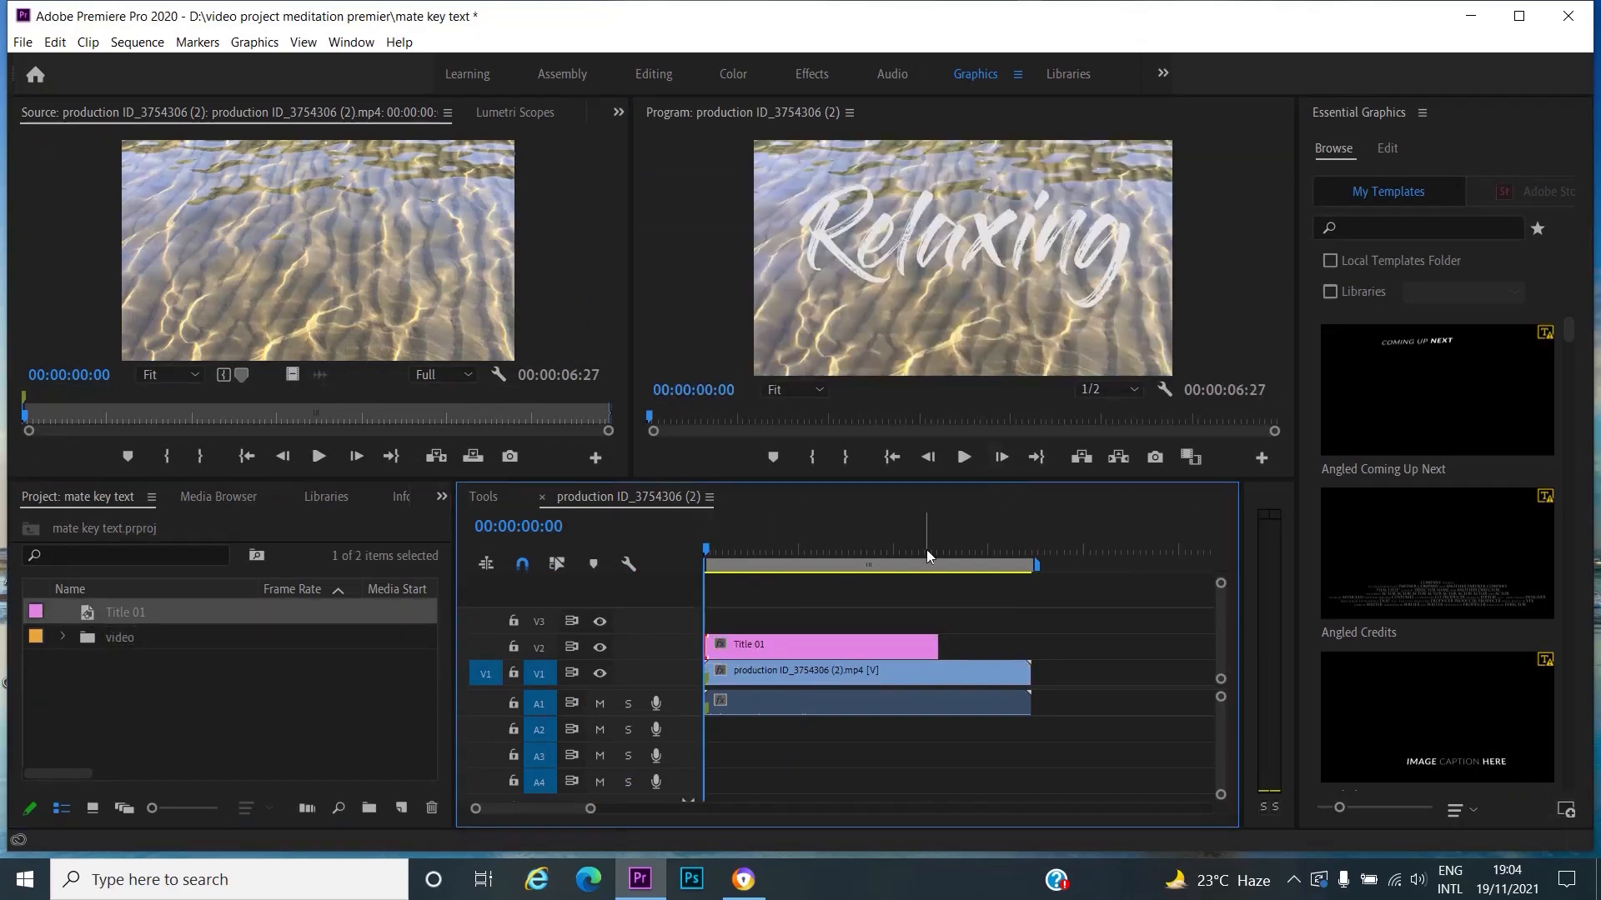
click(861, 647)
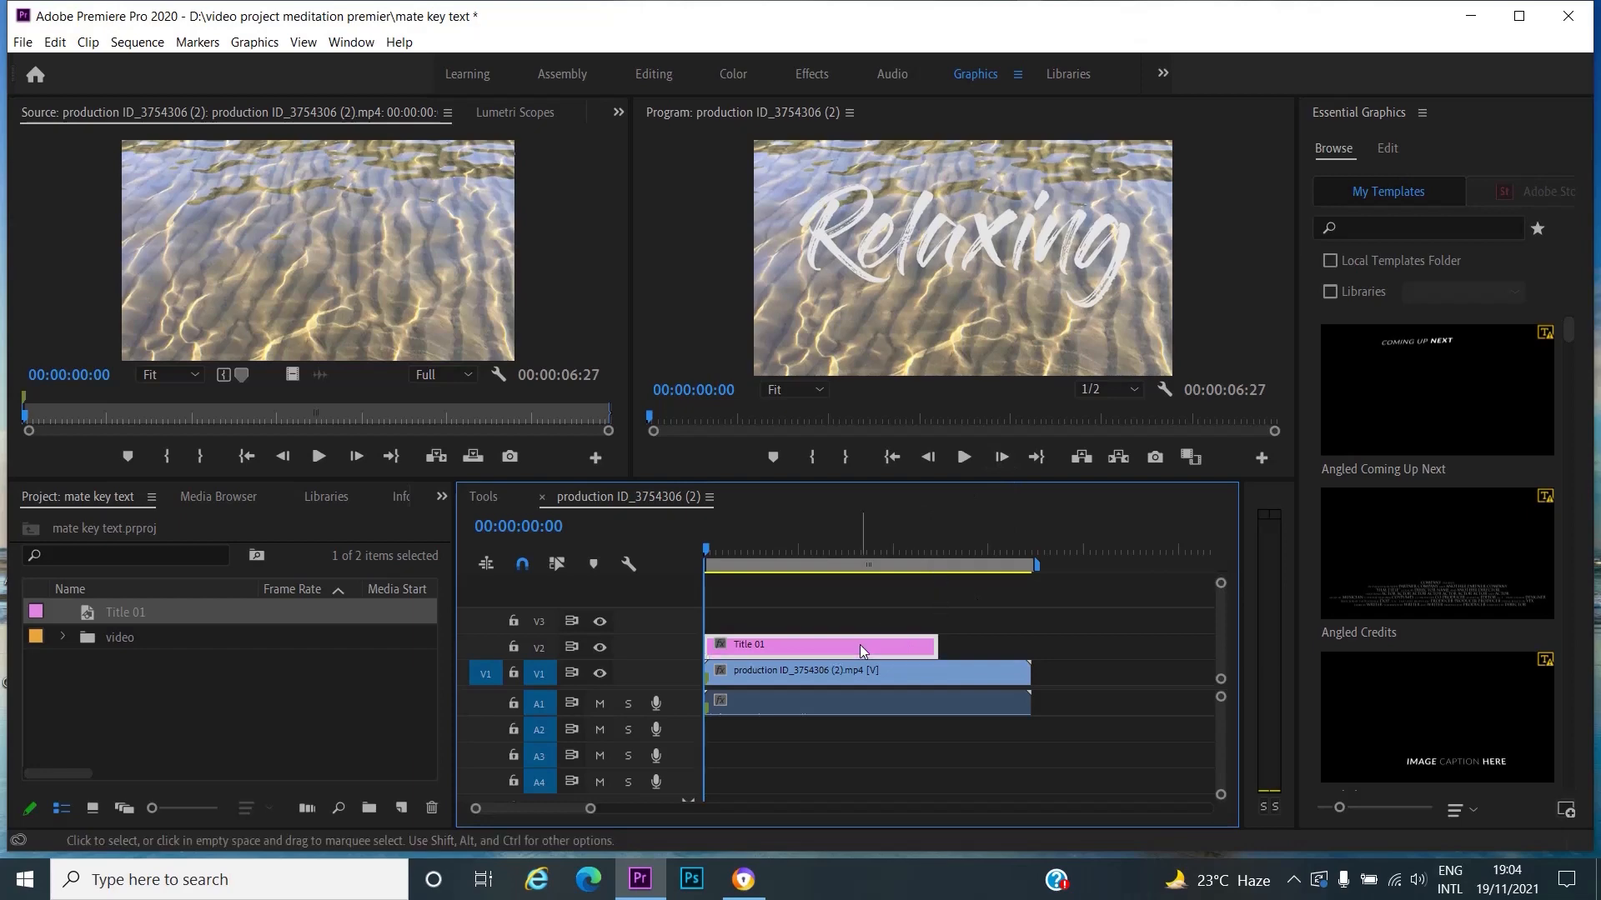
click(989, 238)
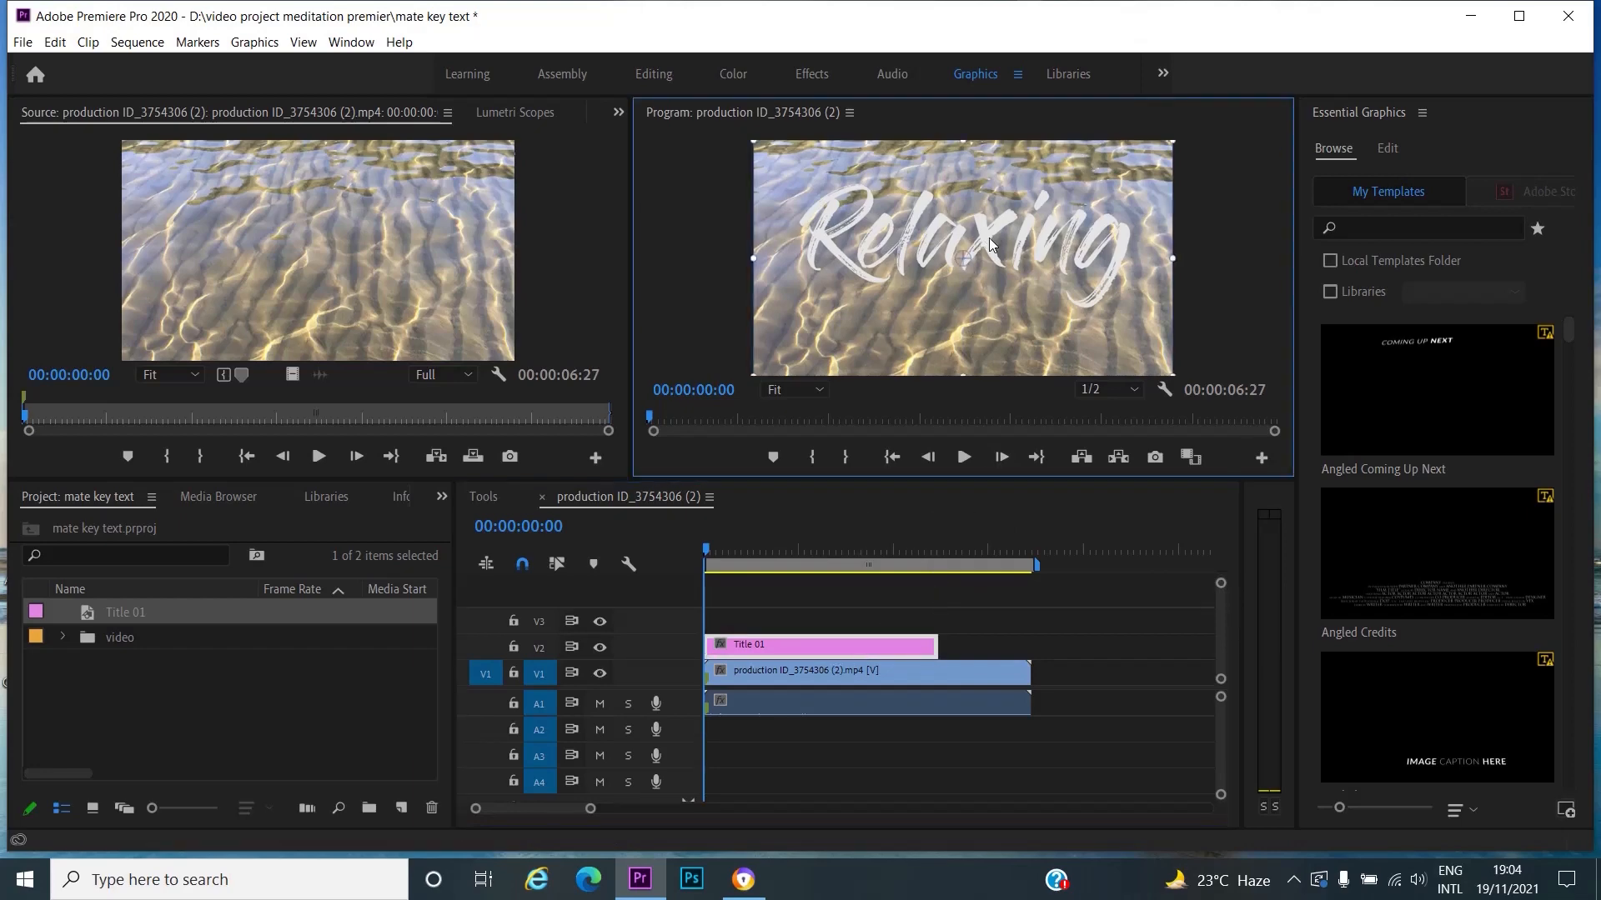
- Reopen Title 01, center the enlarged "Relaxing" text horizontally and vertically, and close the title editor
double_click(90, 608)
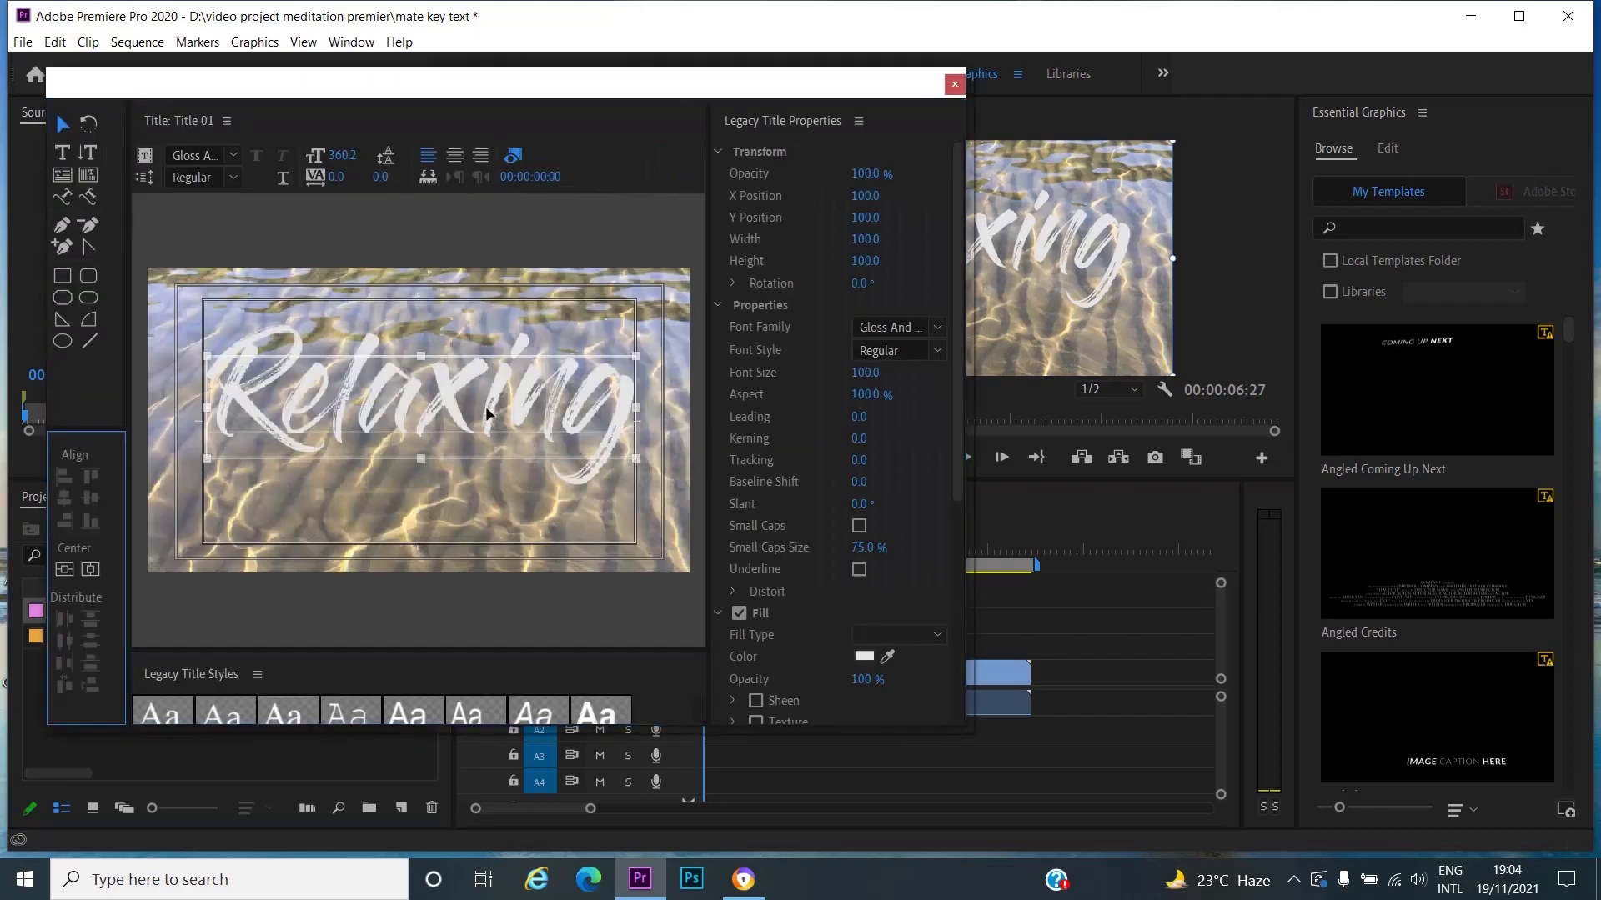
right_click(489, 413)
mouse_move(556, 674)
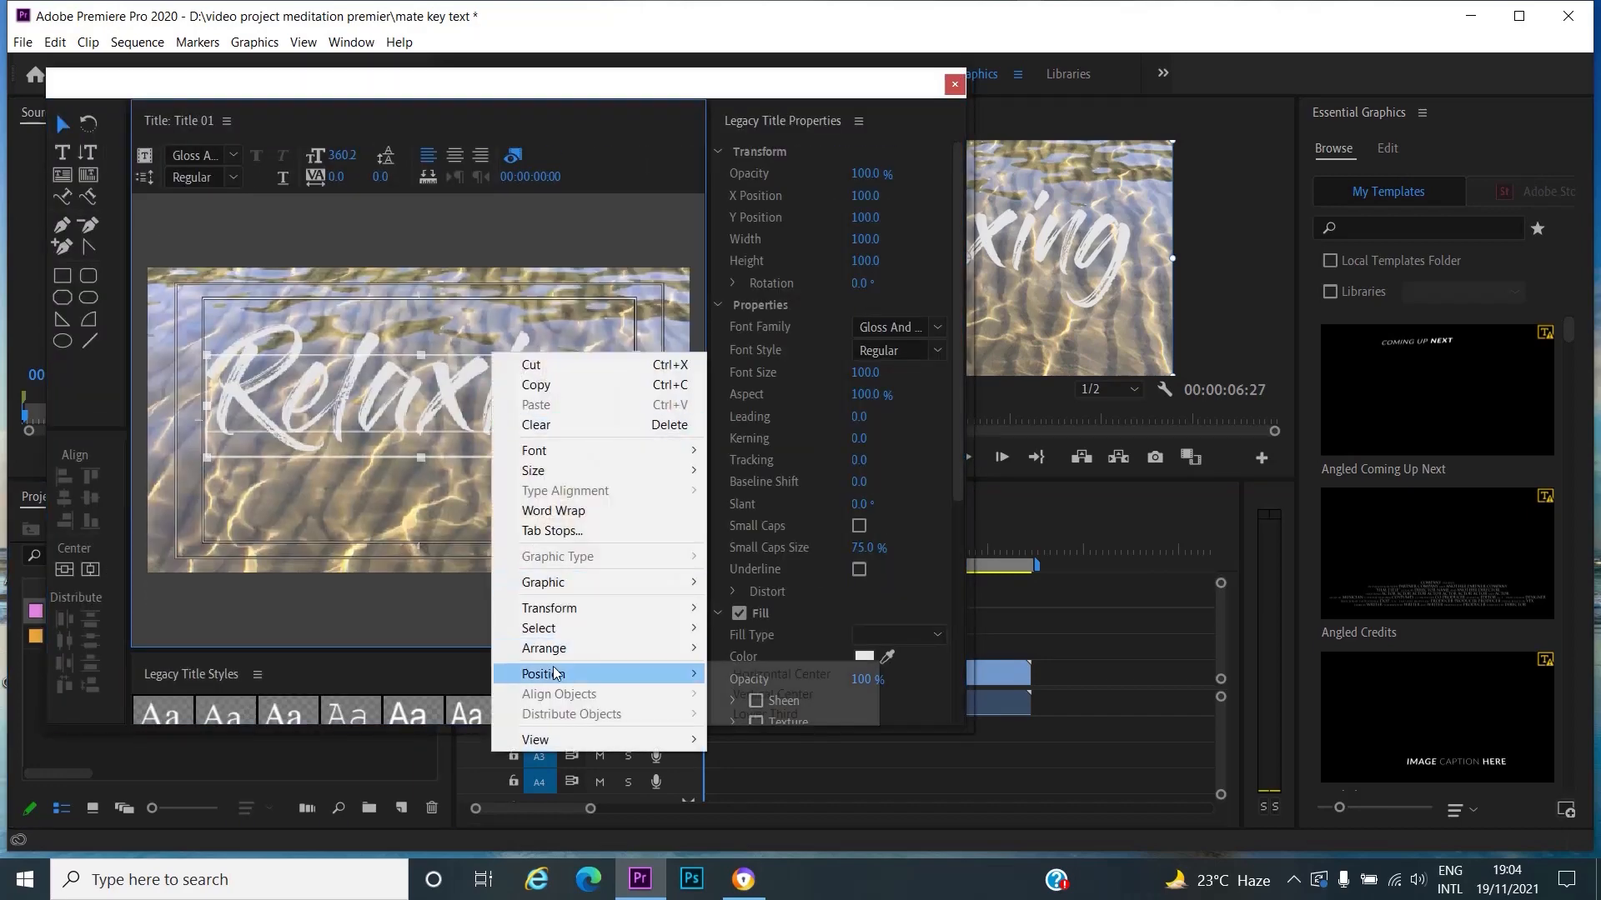
click(754, 673)
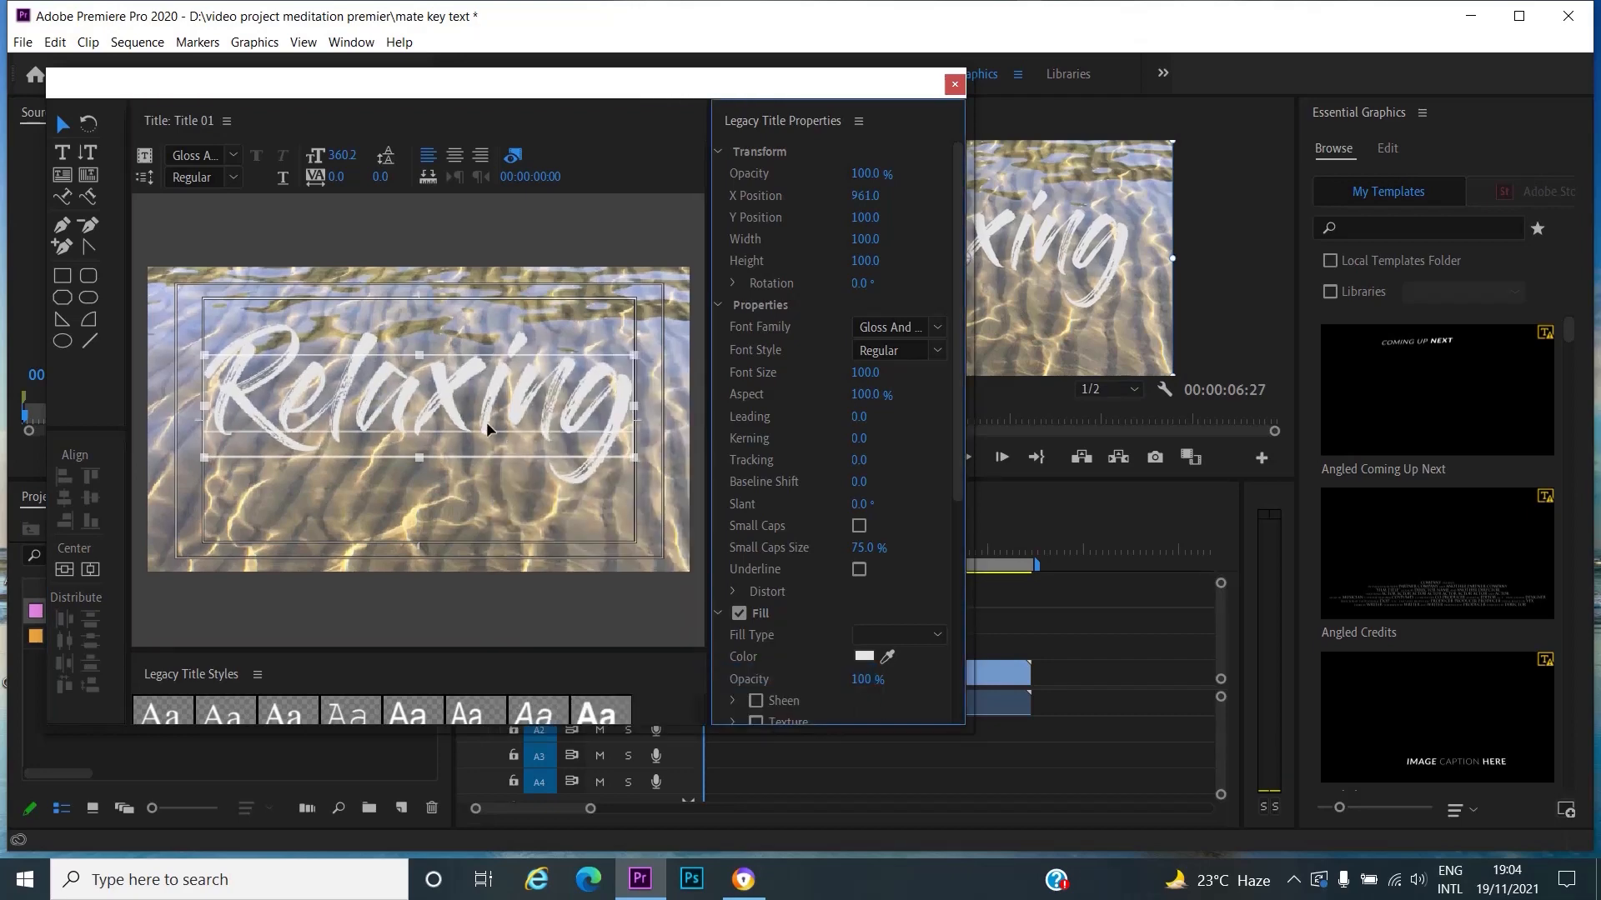
right_click(457, 412)
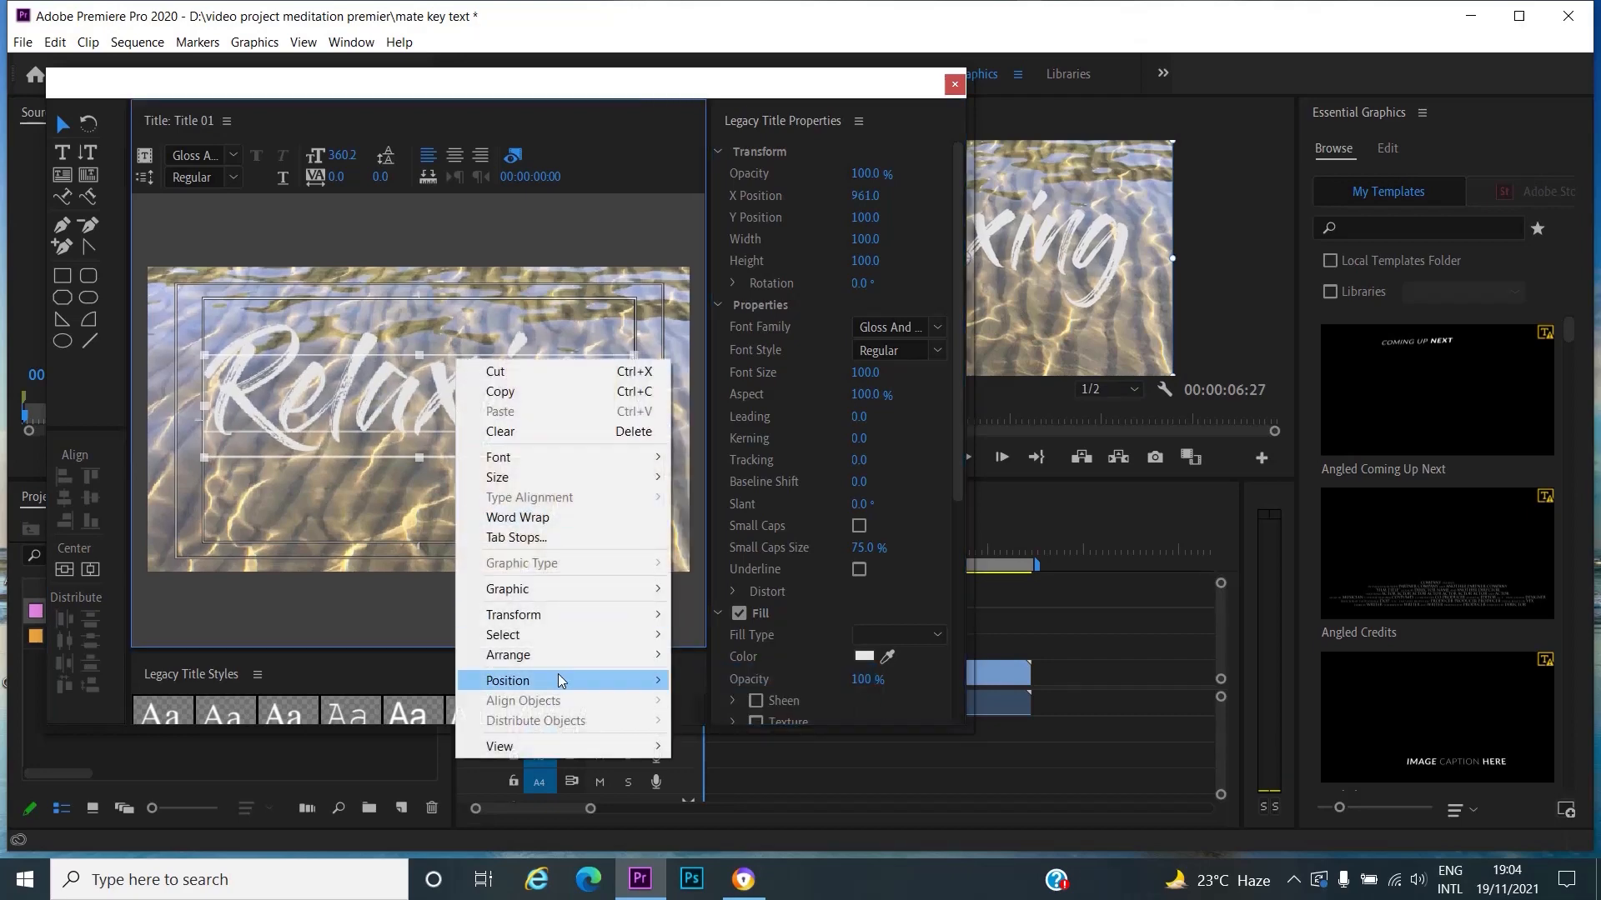
mouse_move(565, 675)
click(720, 705)
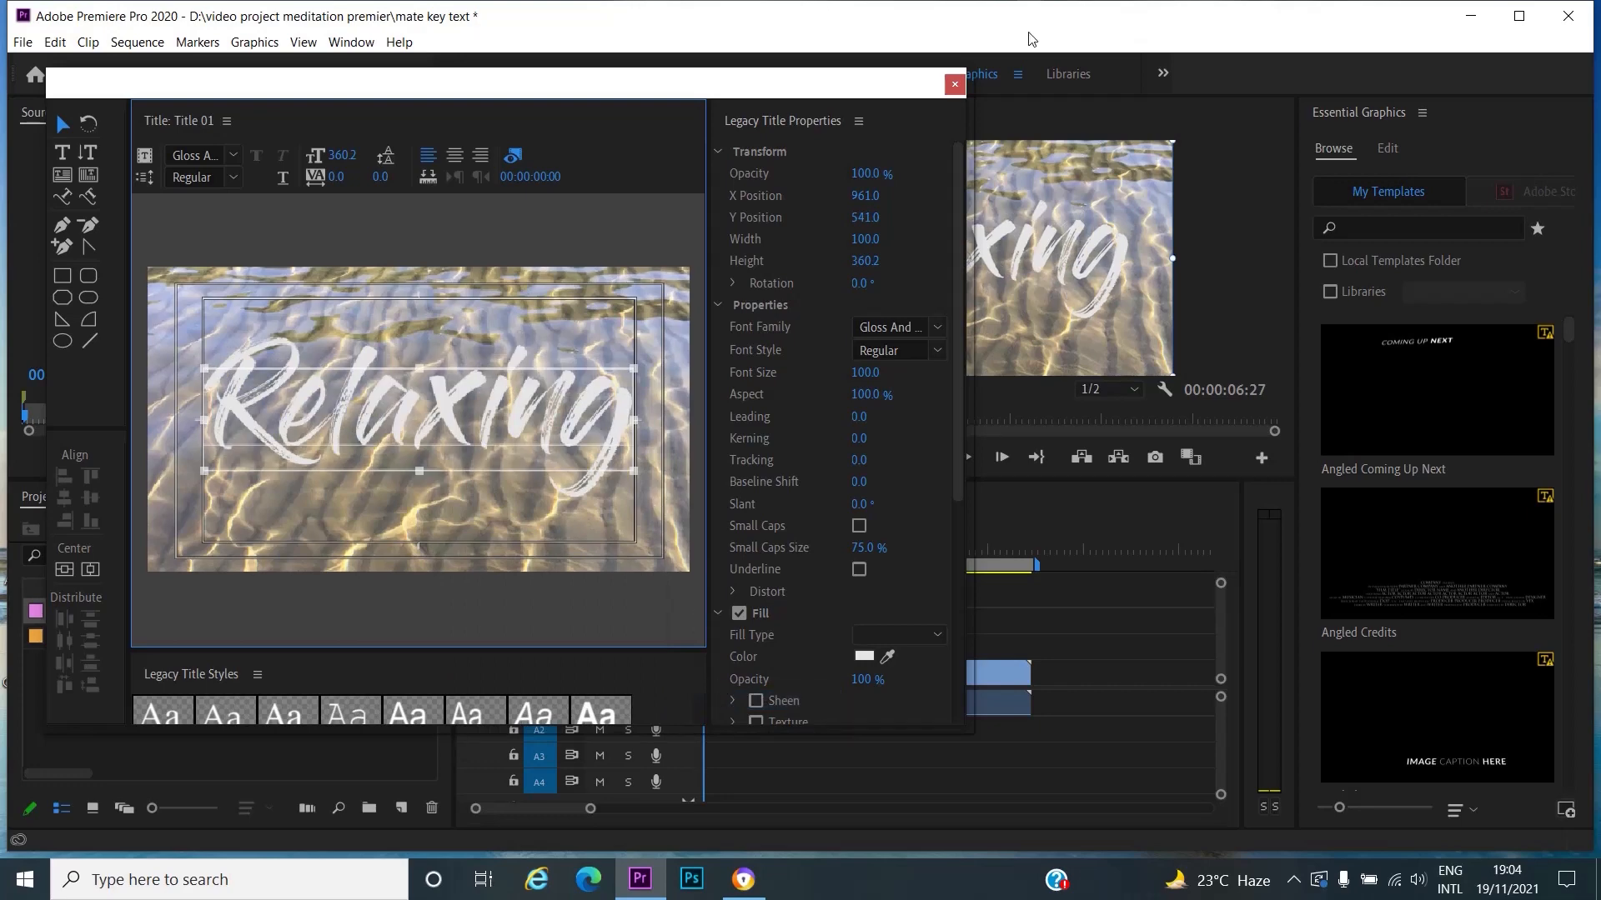
click(954, 84)
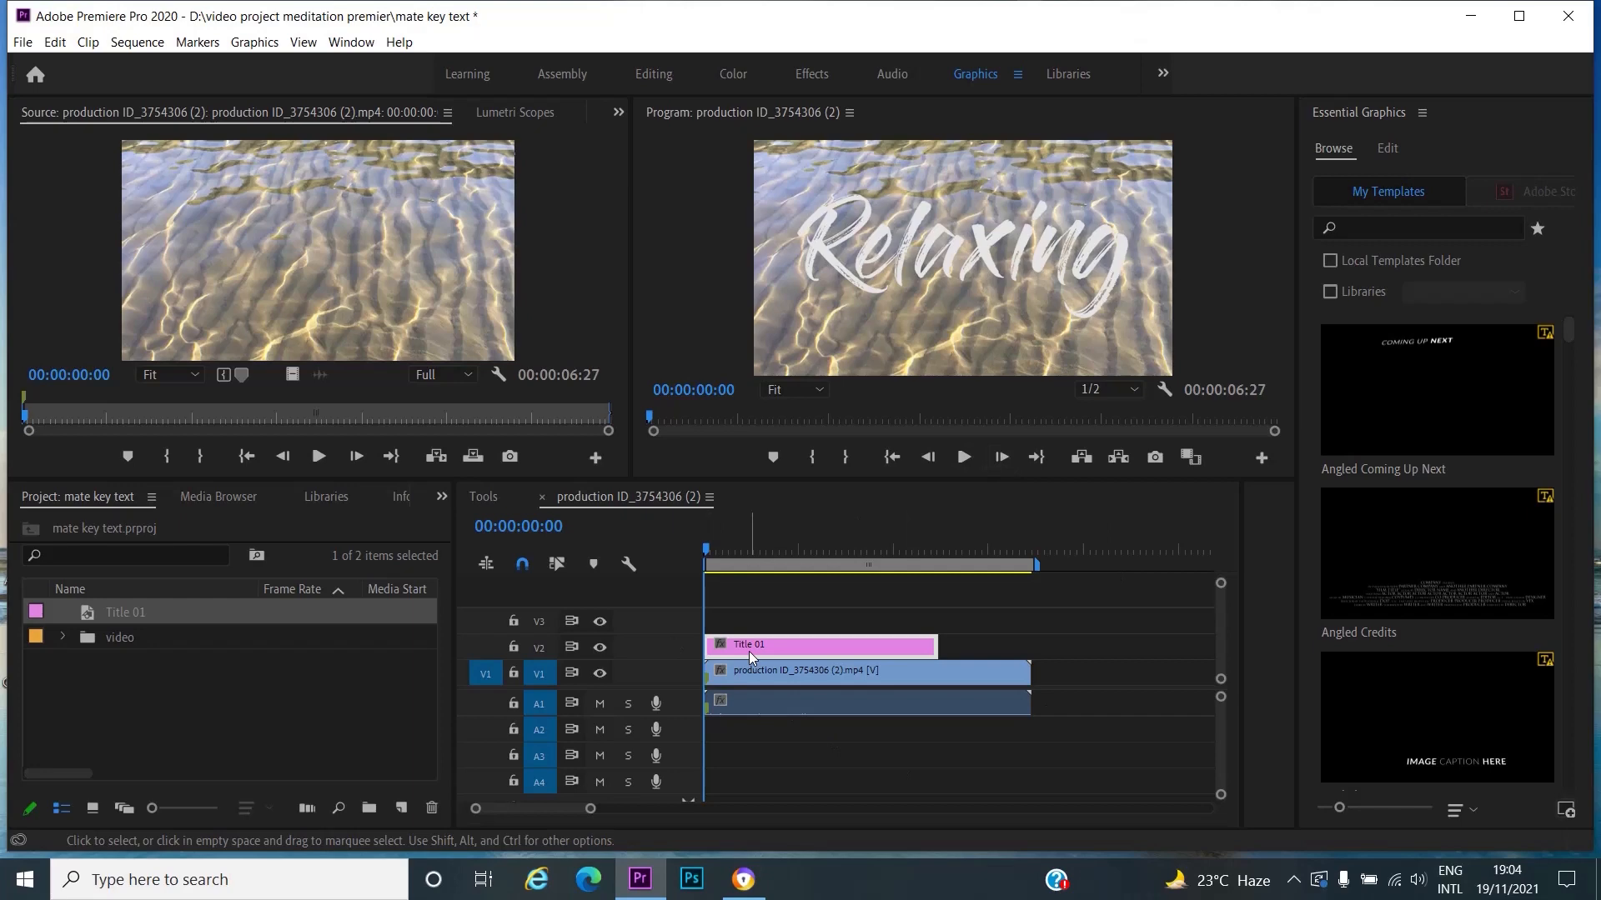
- Apply the Track Matte Key effect from the Keying video effects to the water clip on V1
click(439, 495)
click(472, 608)
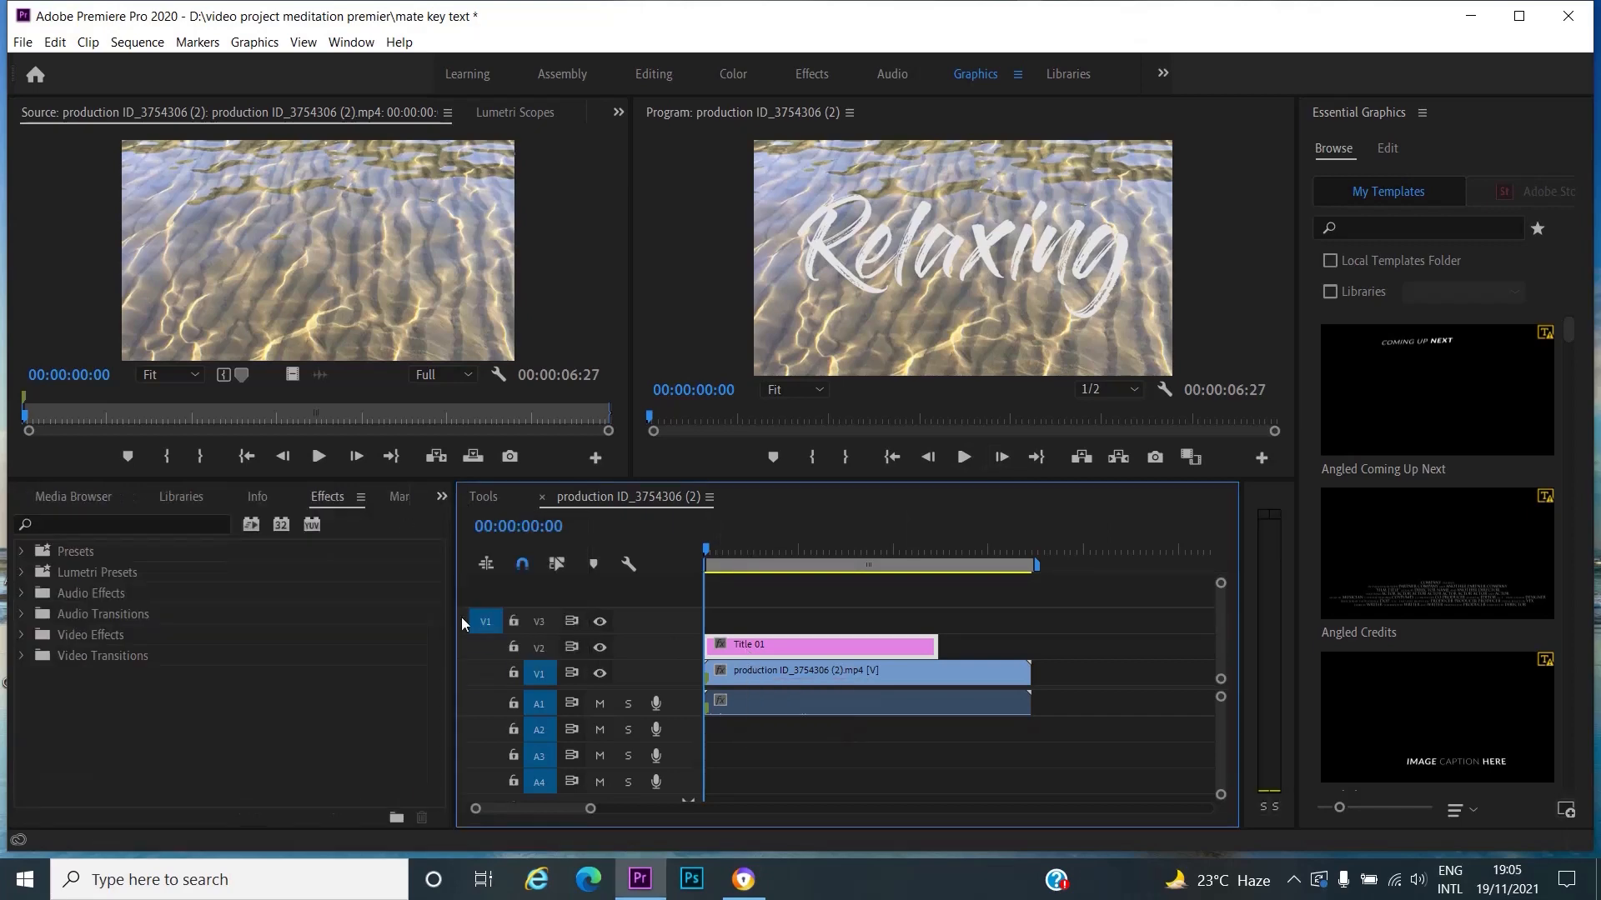
click(22, 635)
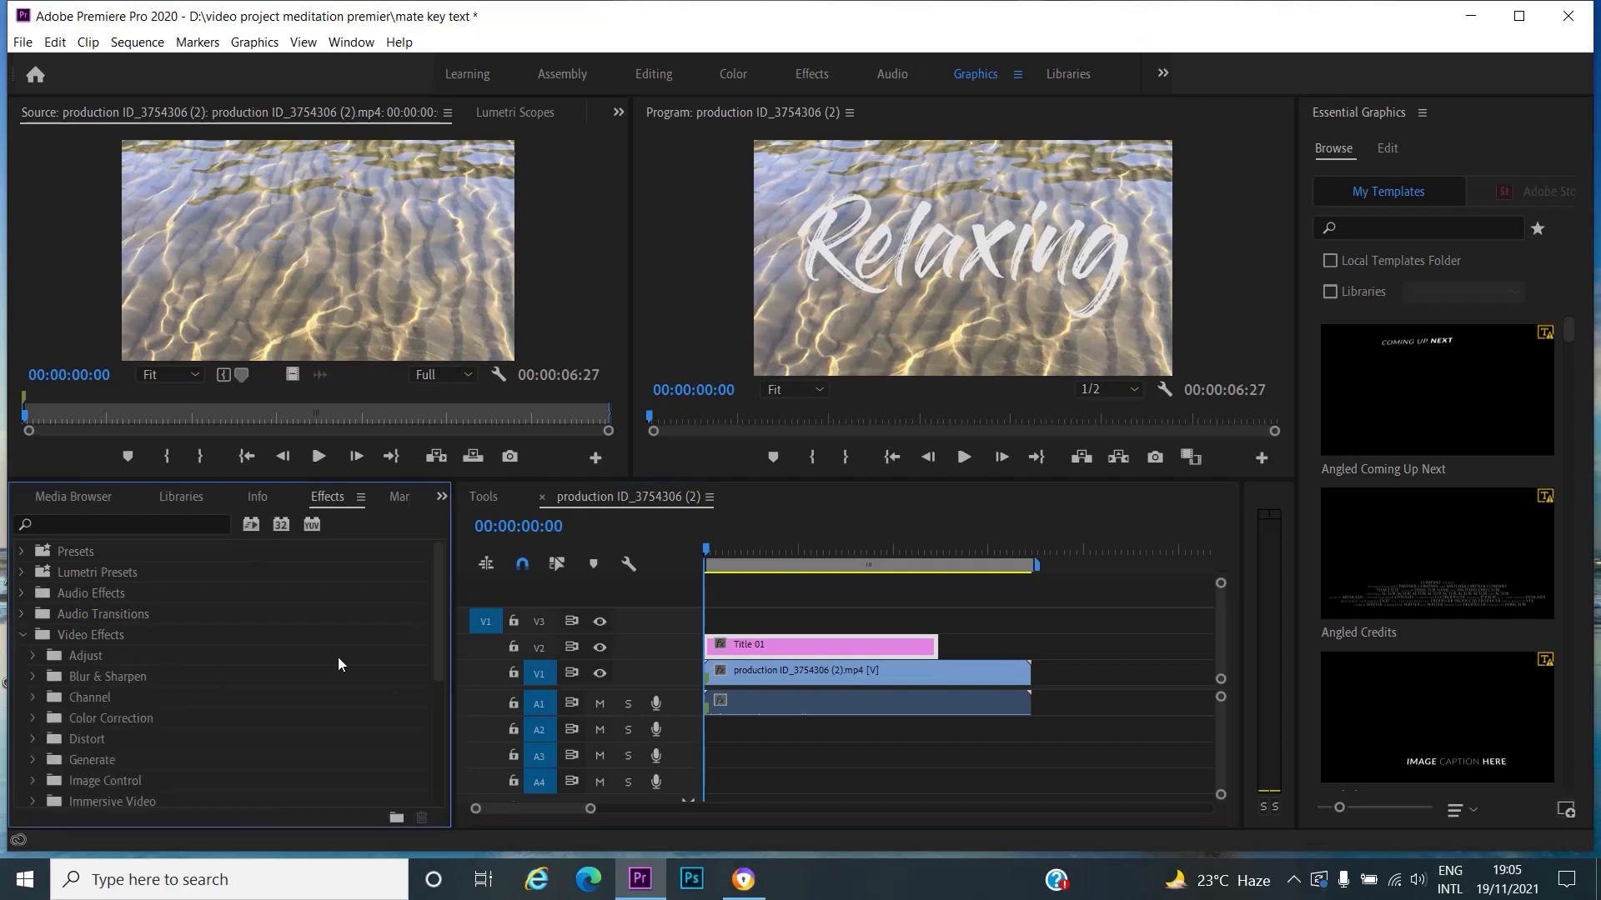
drag(443, 589, 444, 677)
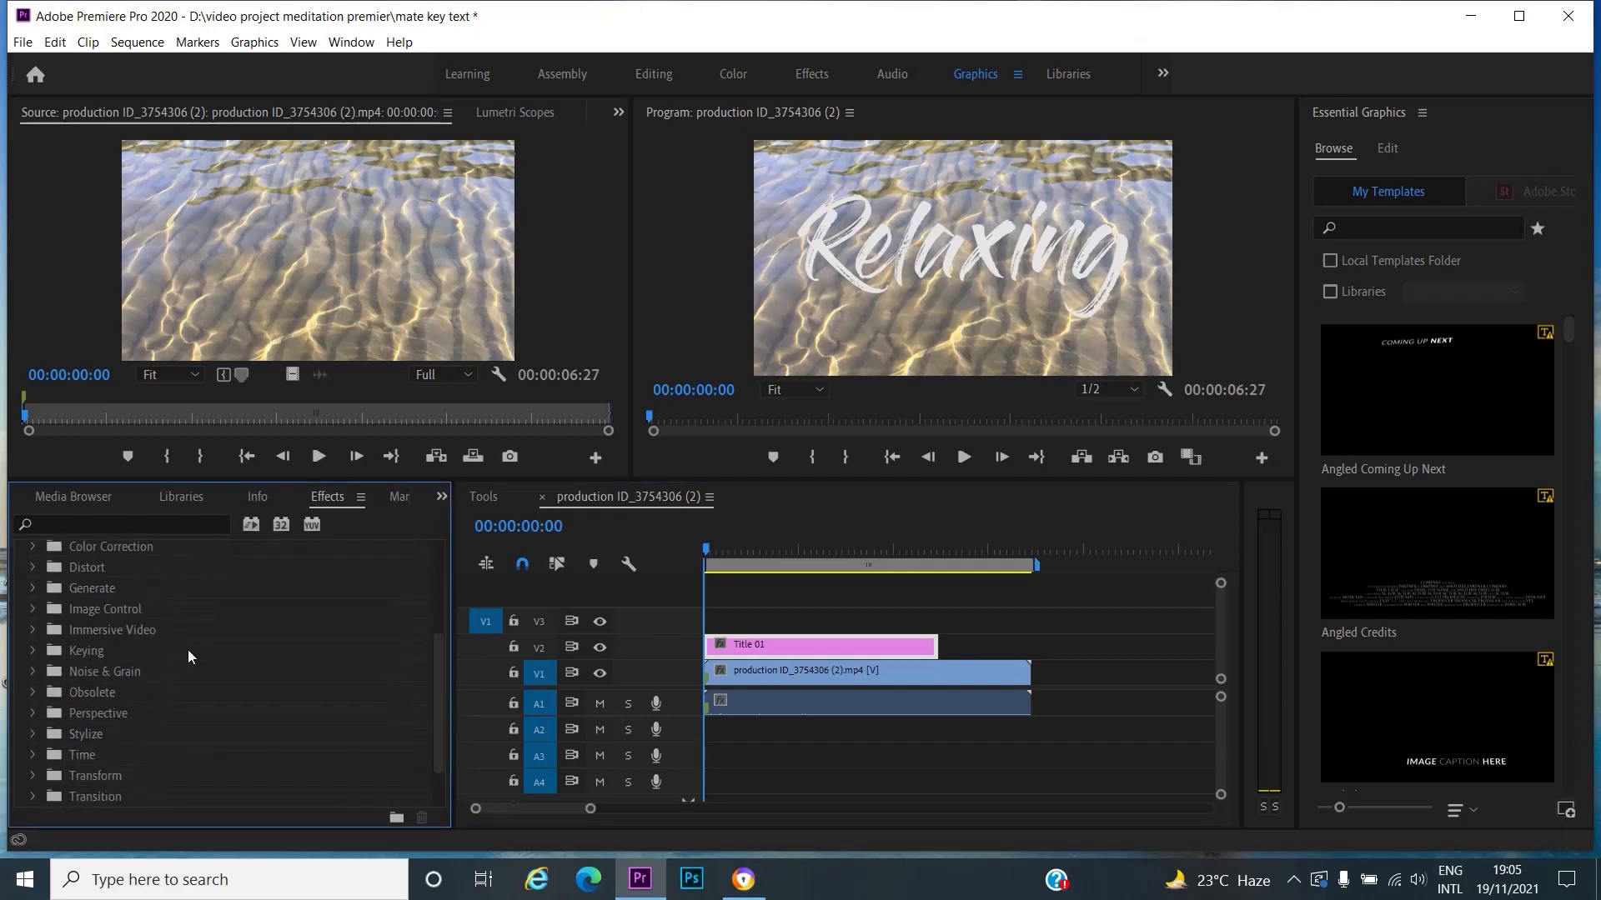
click(31, 649)
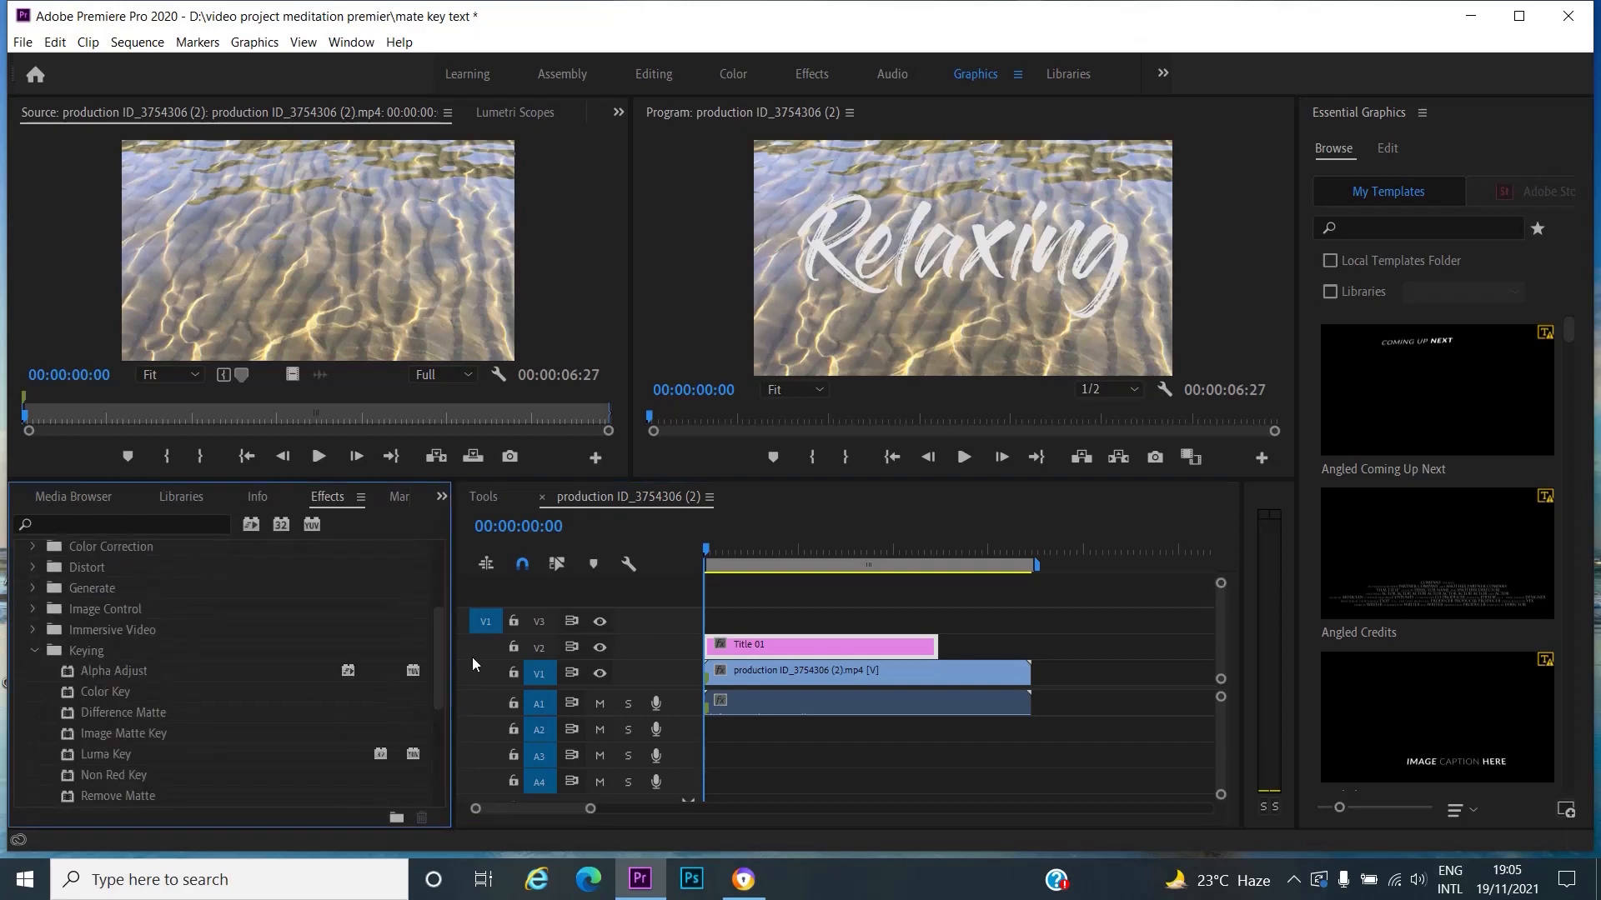
drag(439, 650, 442, 700)
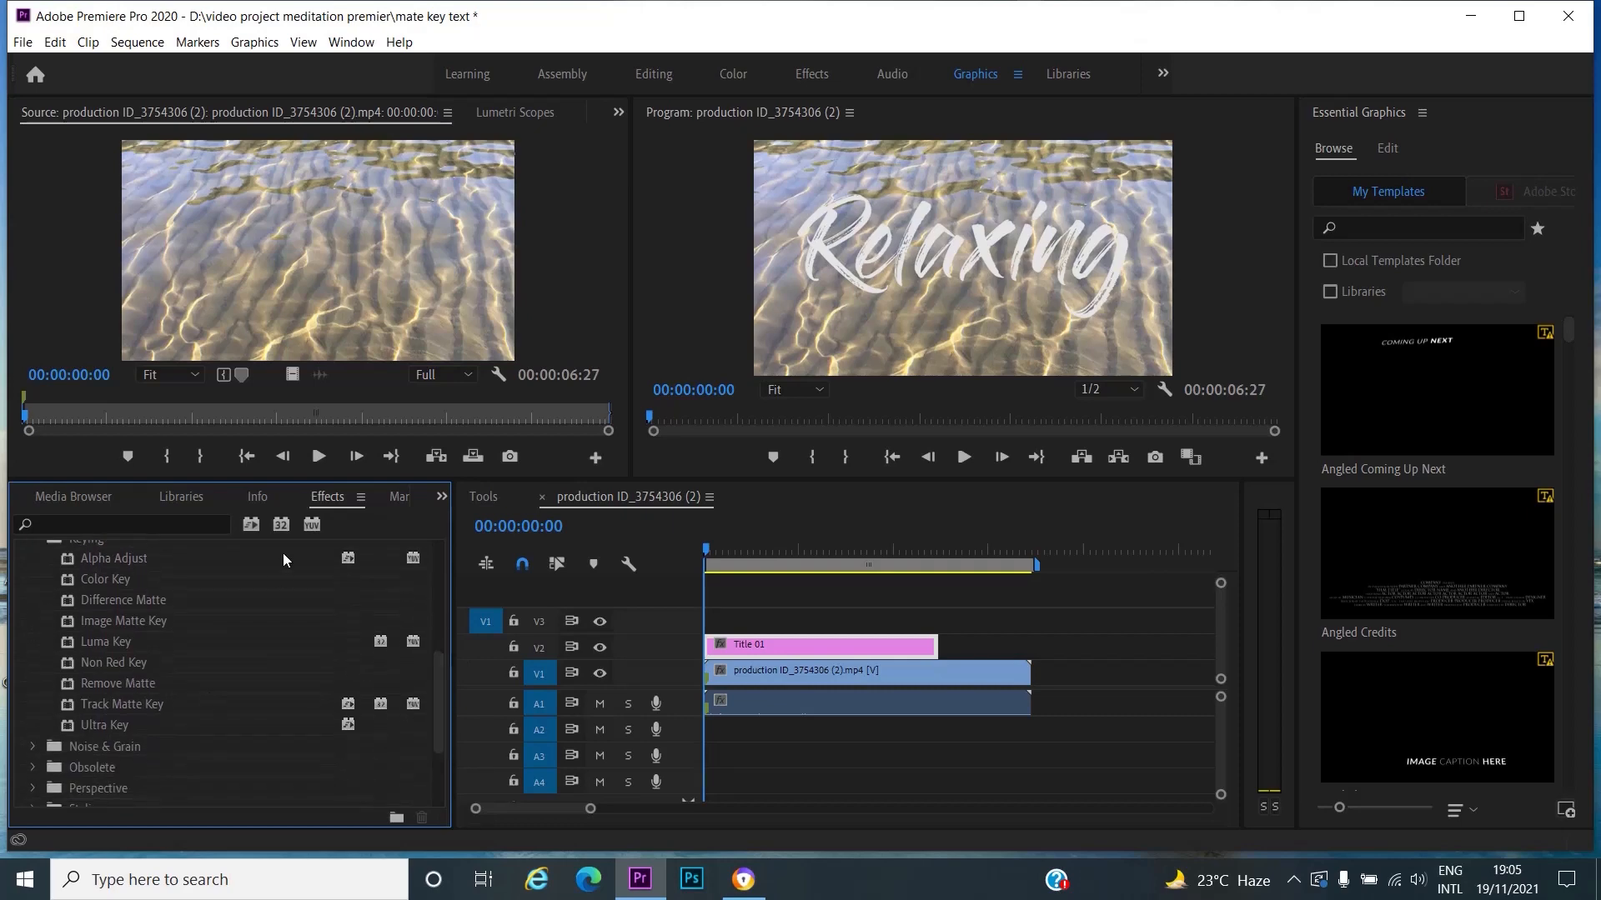
click(60, 707)
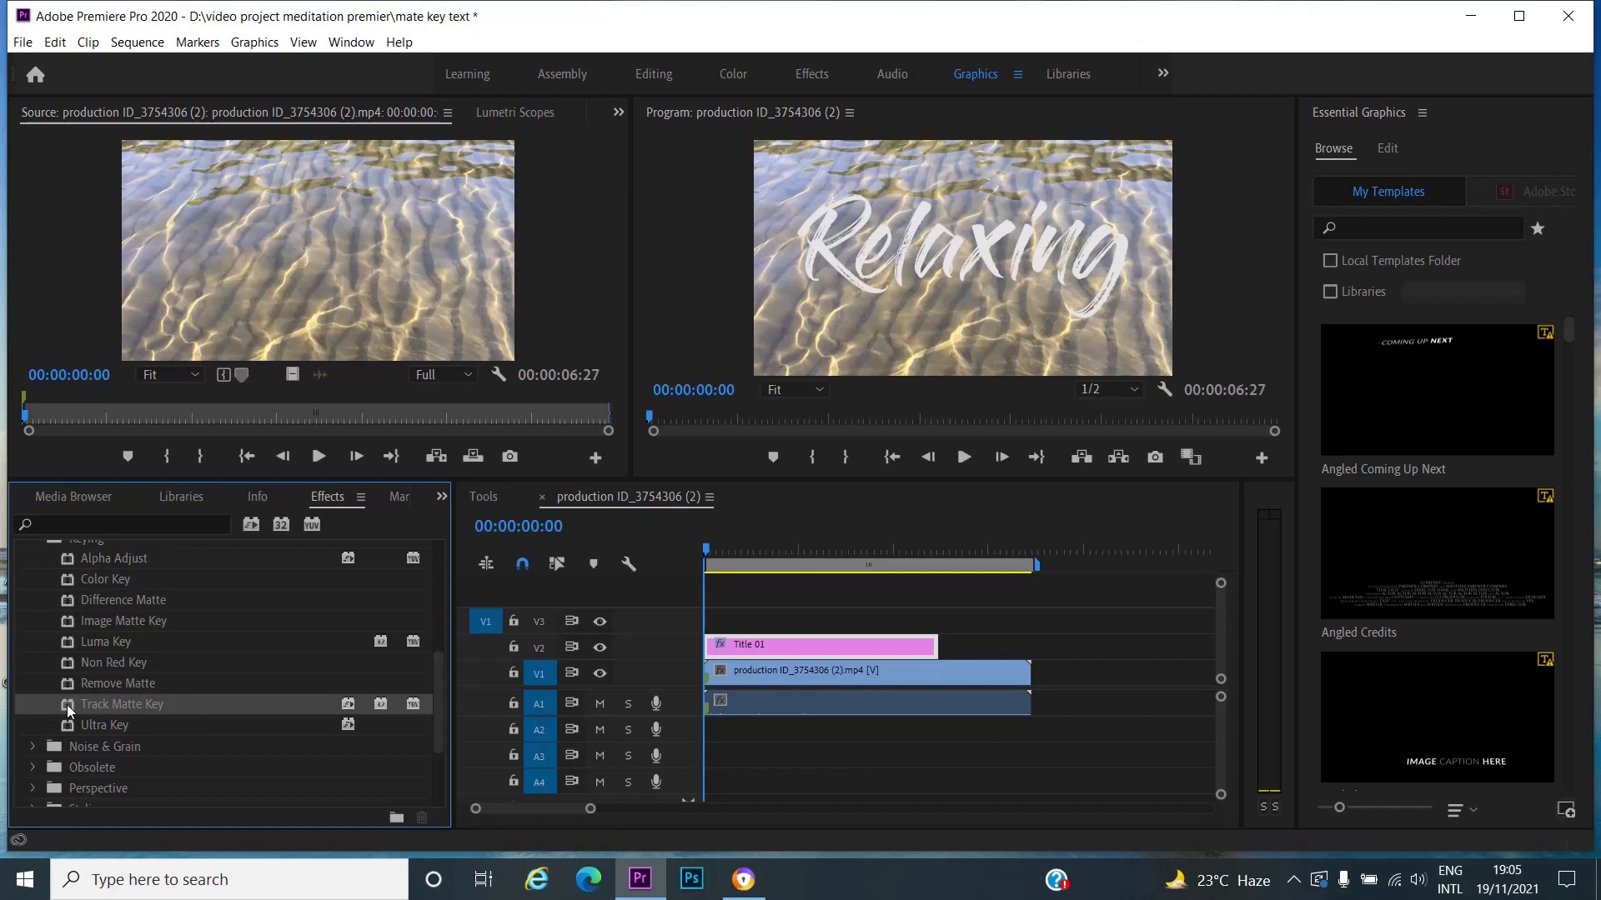
drag(68, 703, 722, 674)
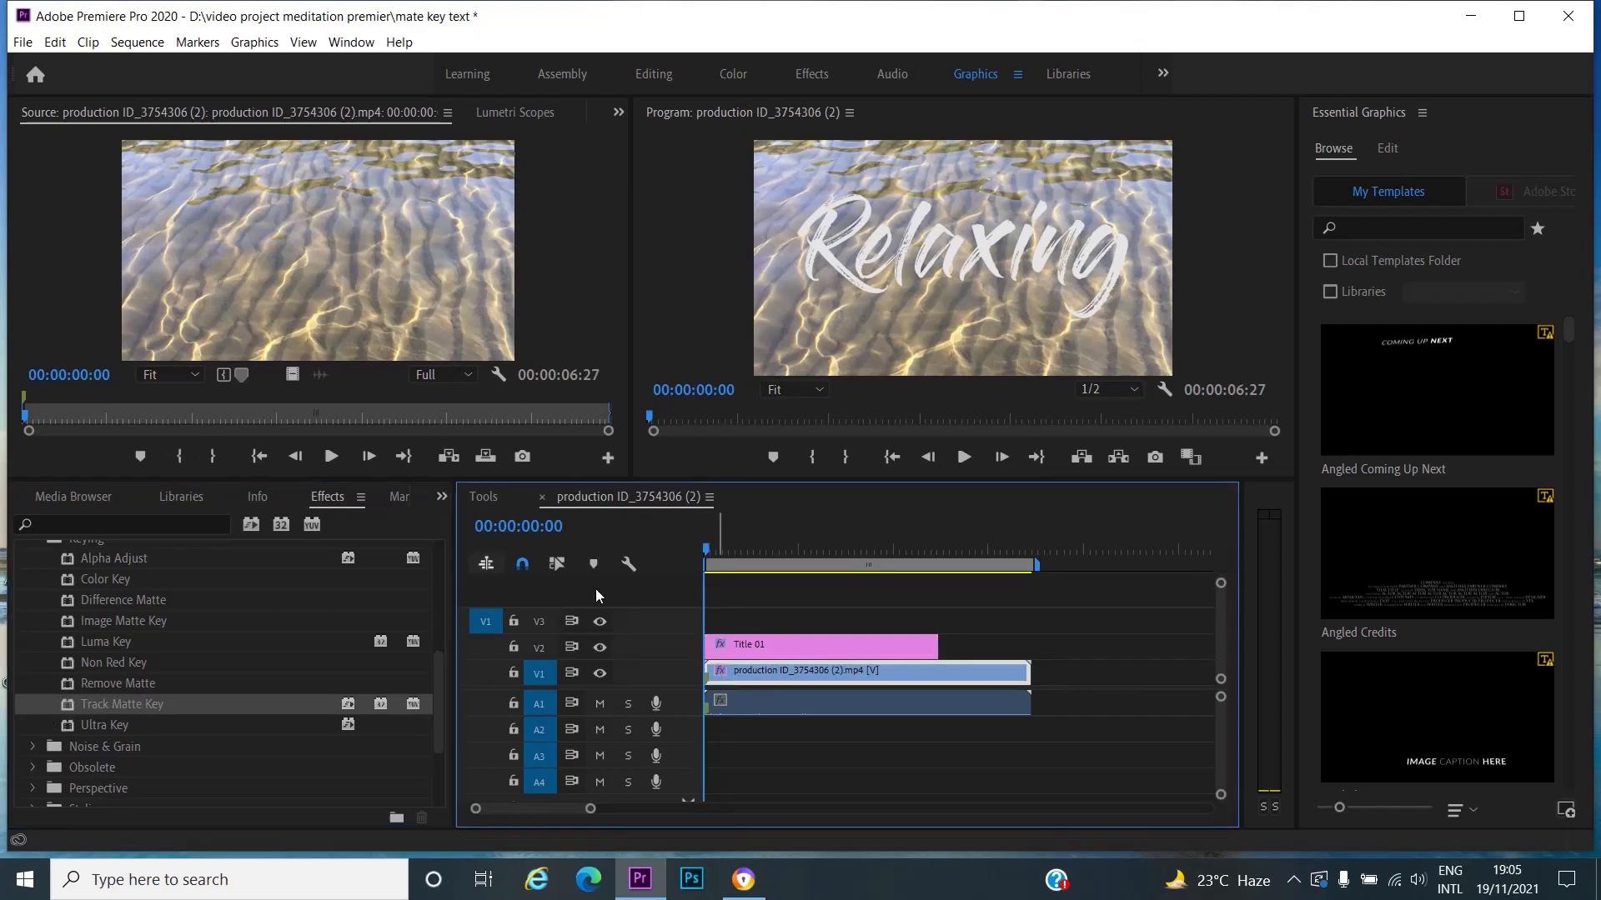
- Open the water clip's Effect Controls and display the Track Matte Key settings
click(618, 111)
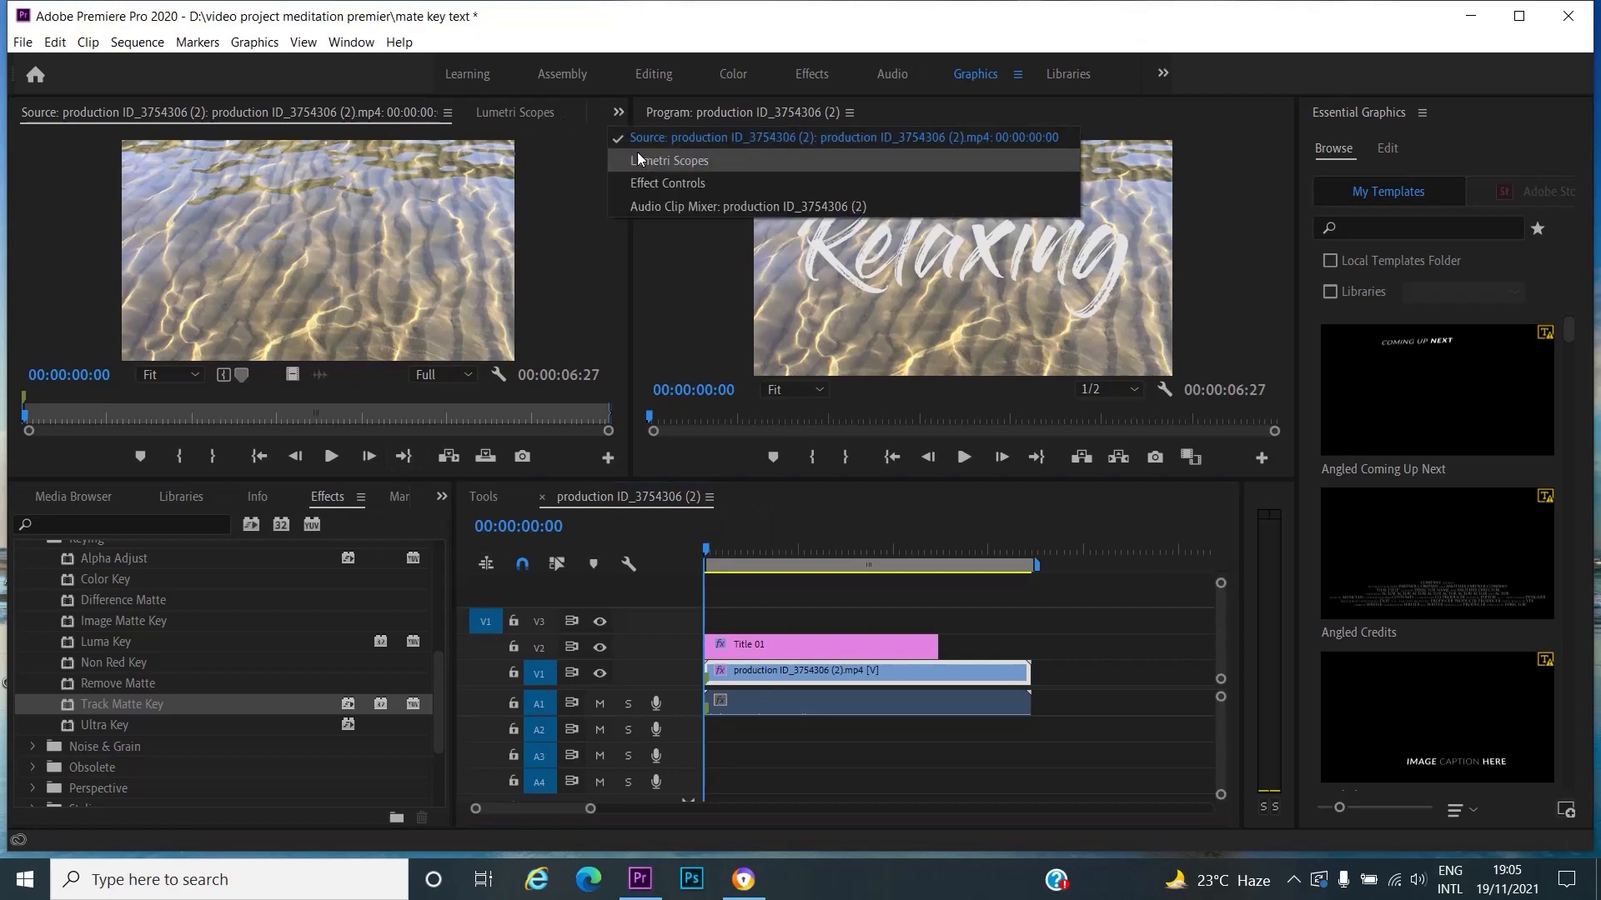
click(642, 185)
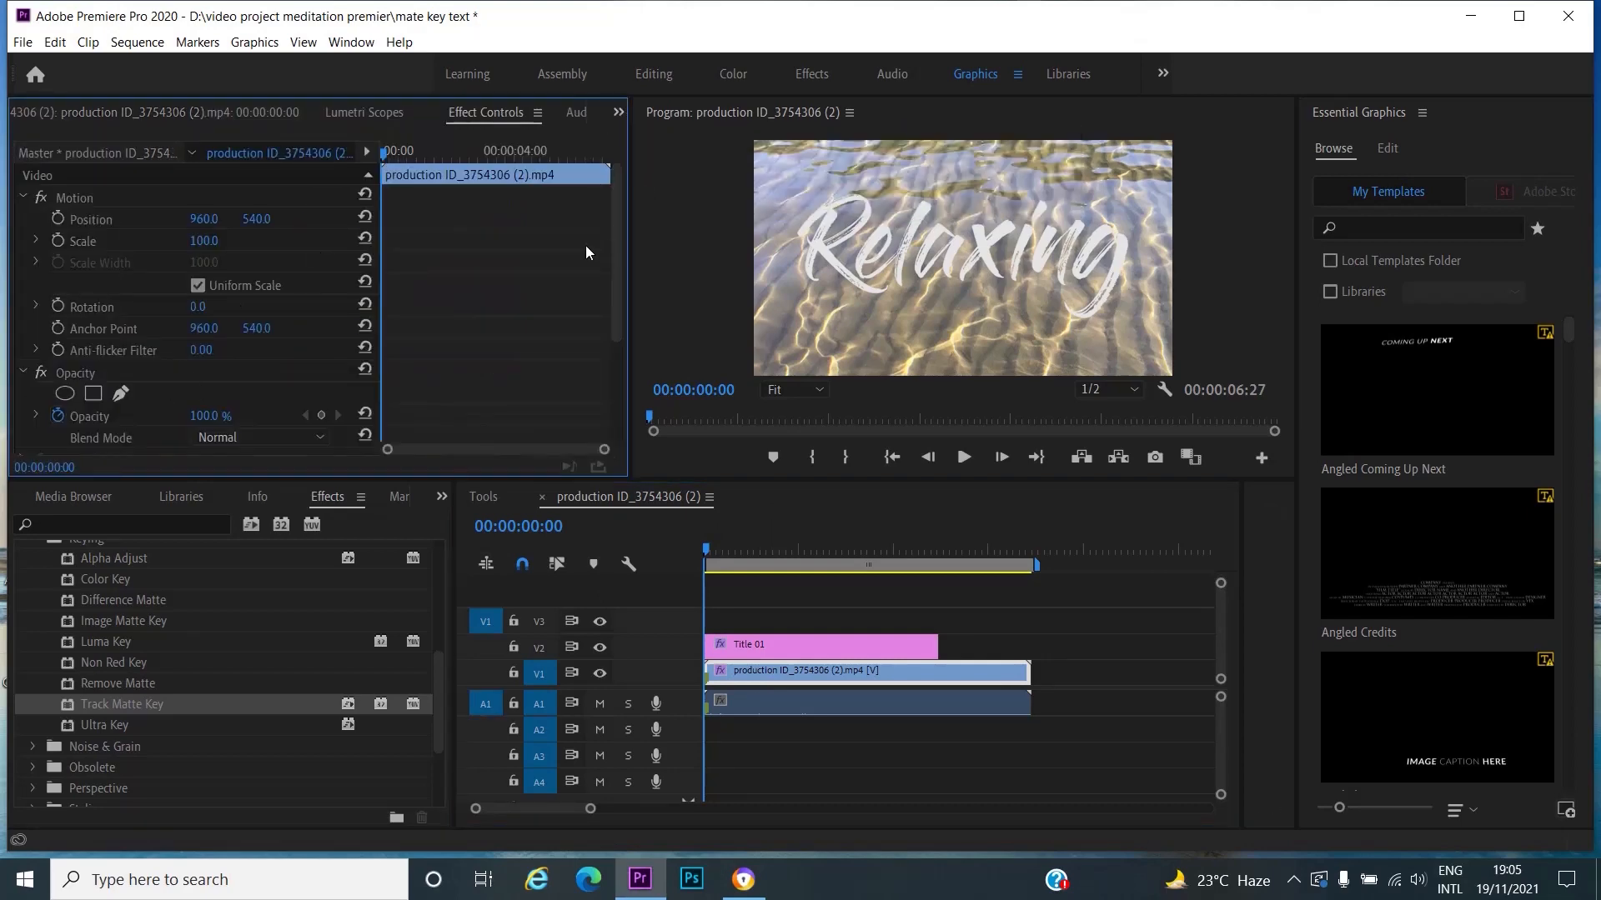
drag(617, 245, 647, 377)
click(647, 376)
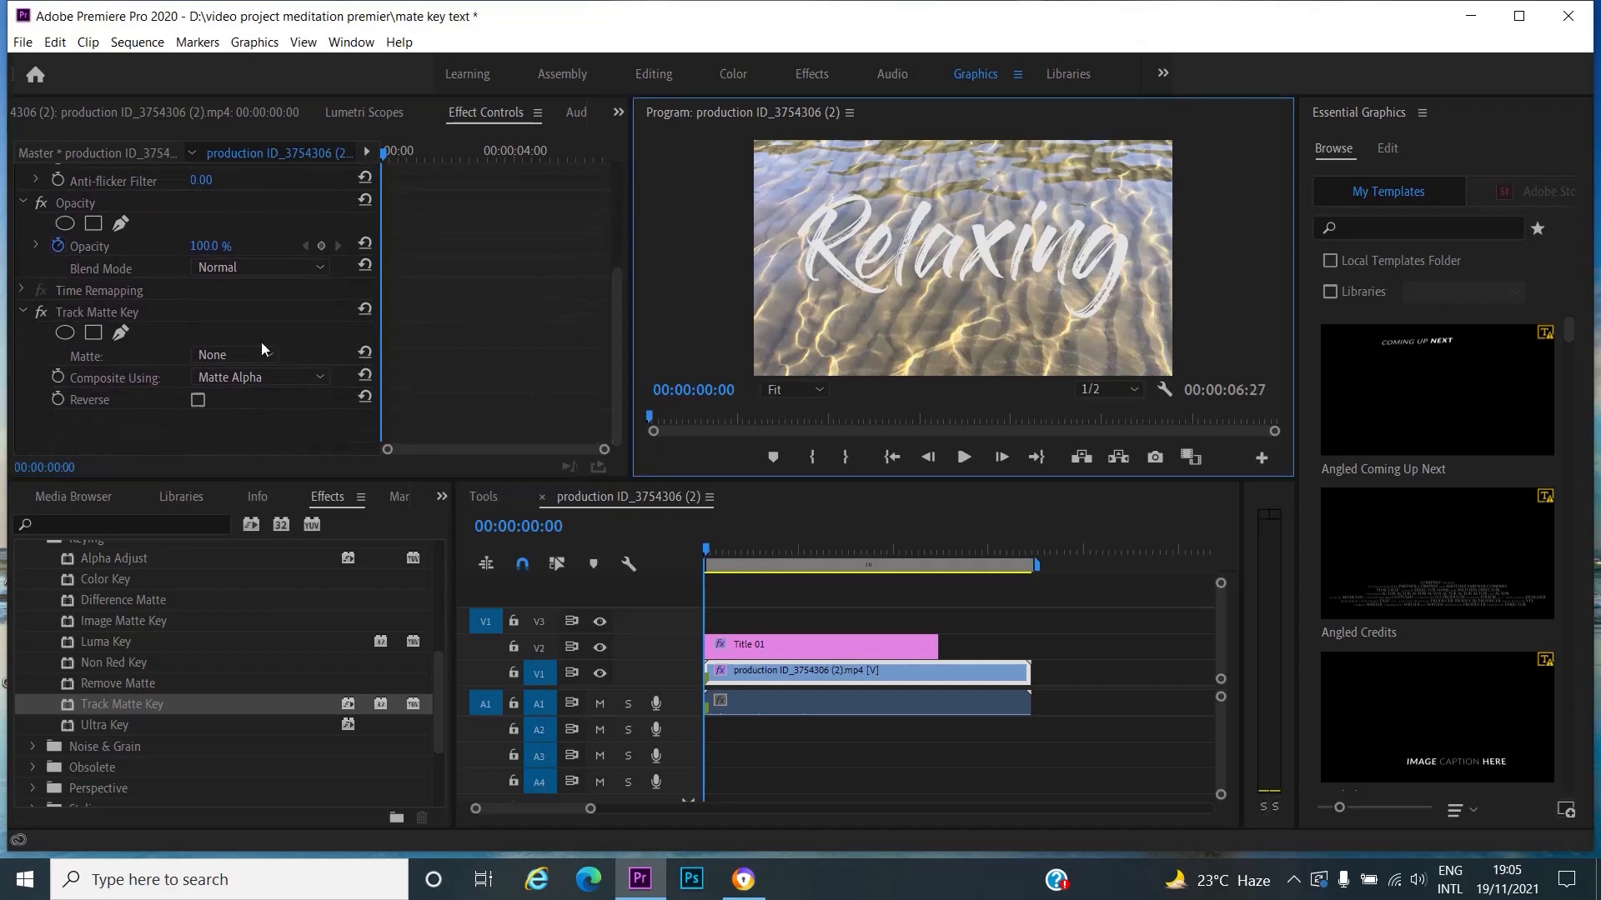
- Try Video 3 as the Track Matte Key's matte source and look at the Composite Using options
click(273, 350)
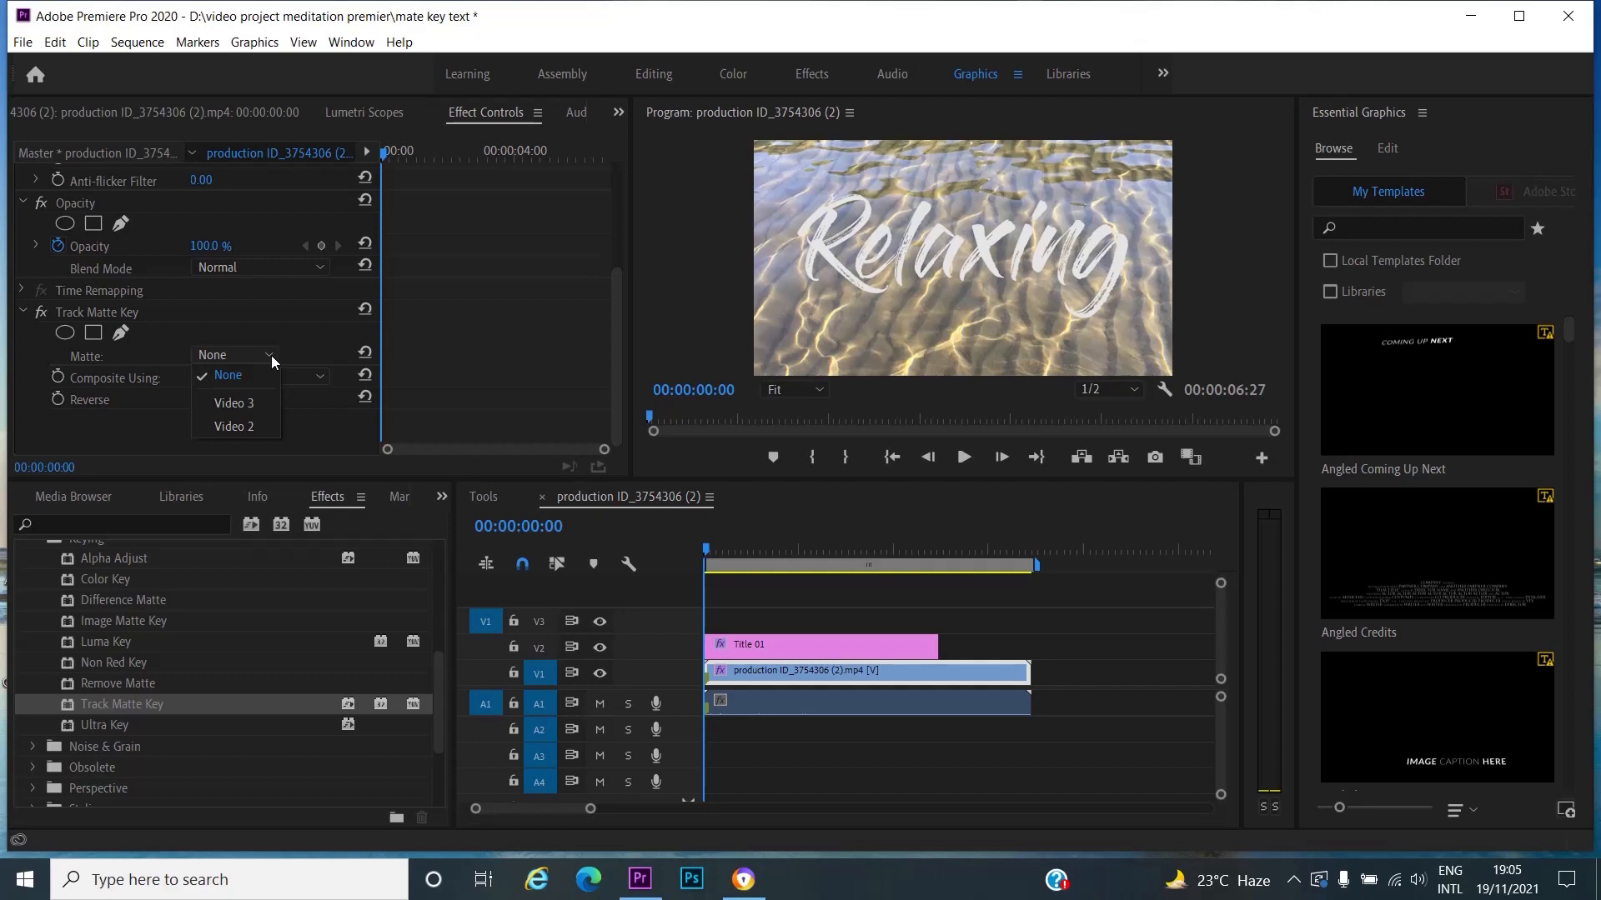
click(251, 403)
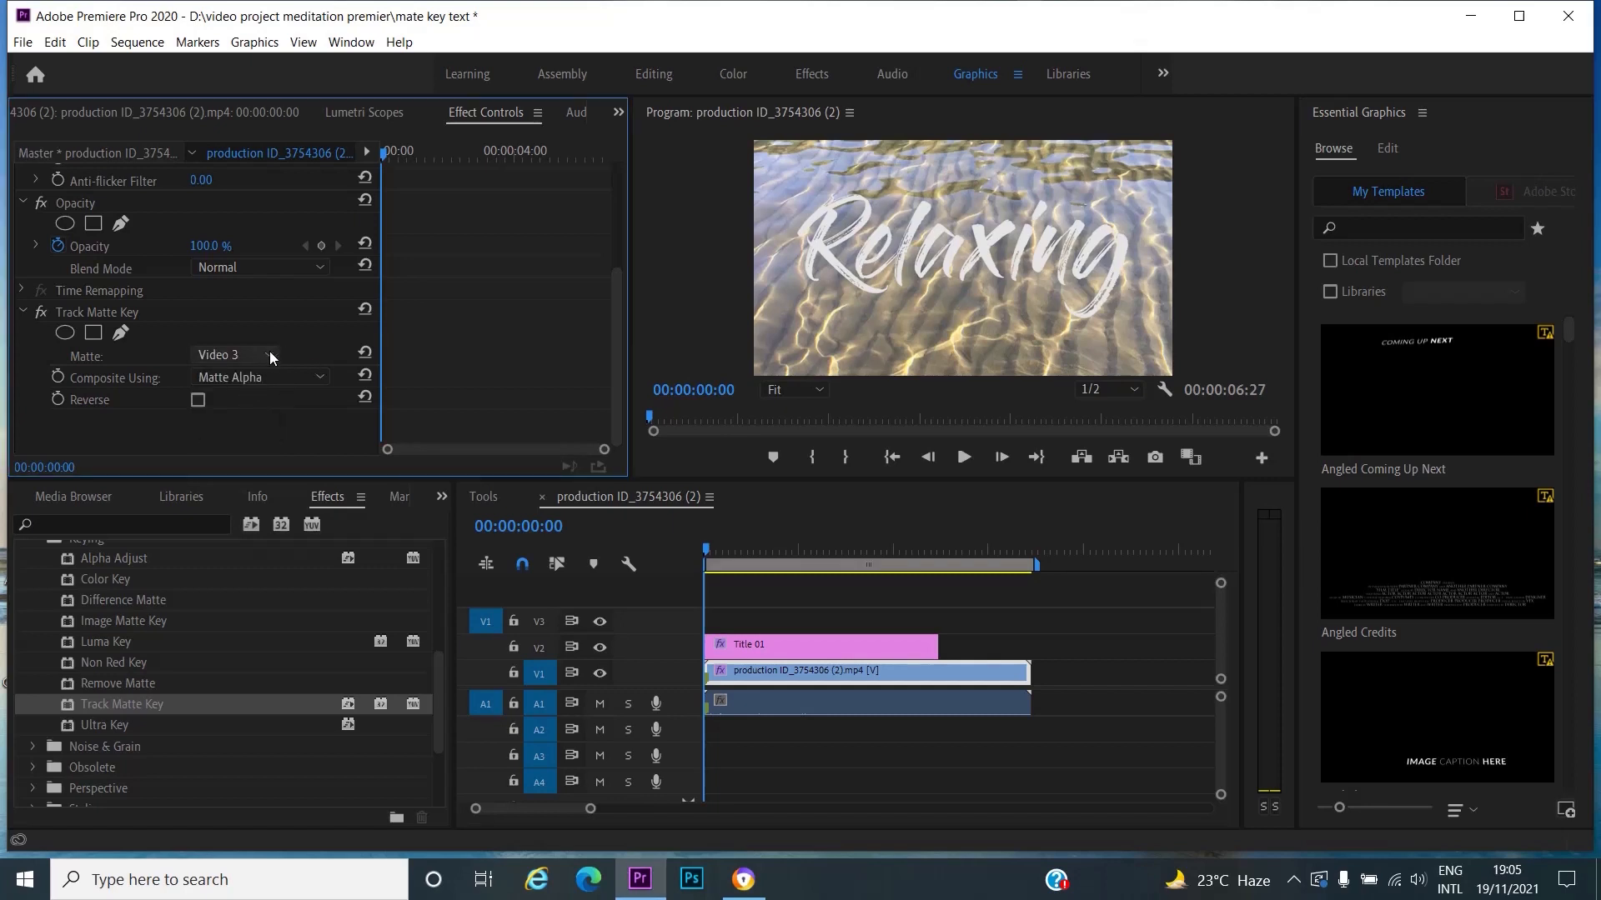
click(261, 375)
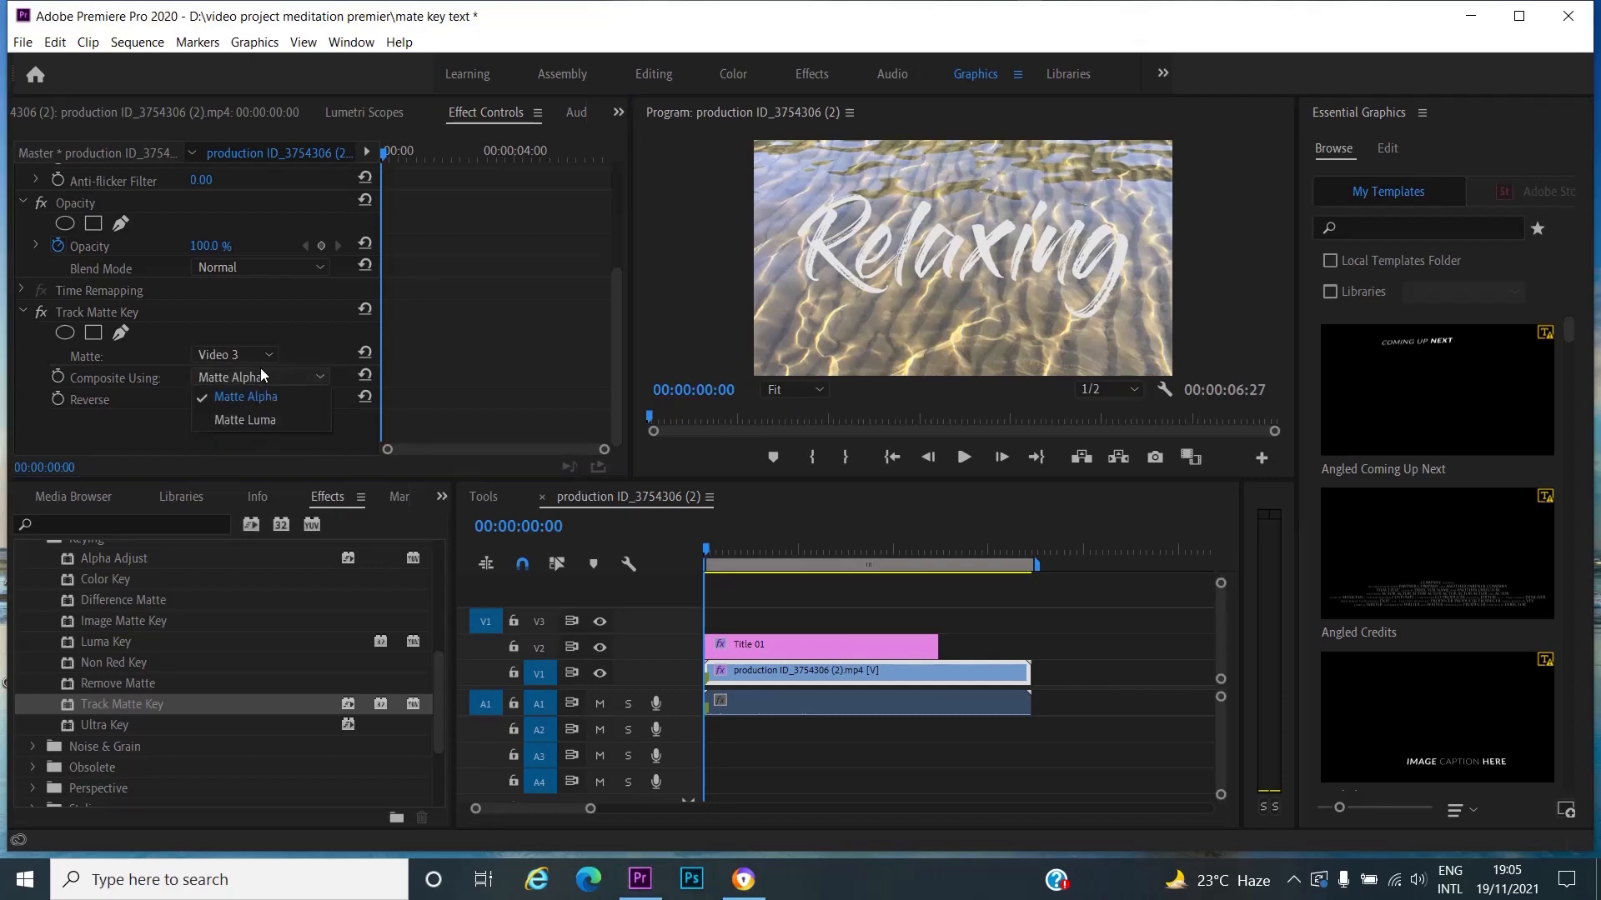
click(269, 352)
- Set the Track Matte Key's matte to Video 2 so the title track masks the water clip
click(268, 352)
click(268, 351)
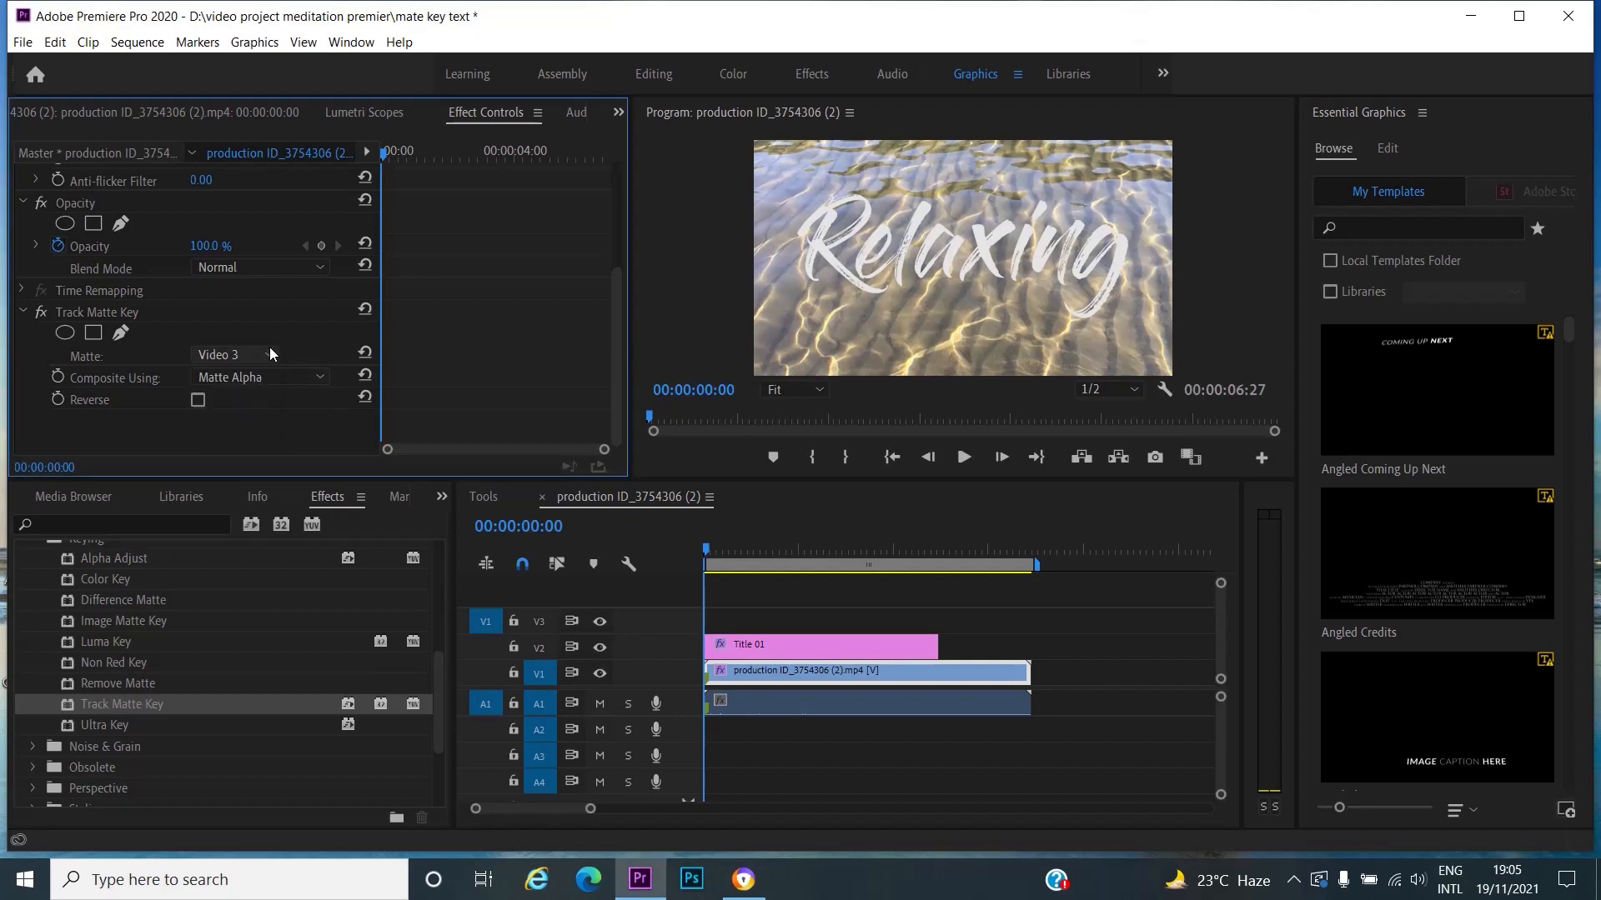
click(268, 347)
click(252, 419)
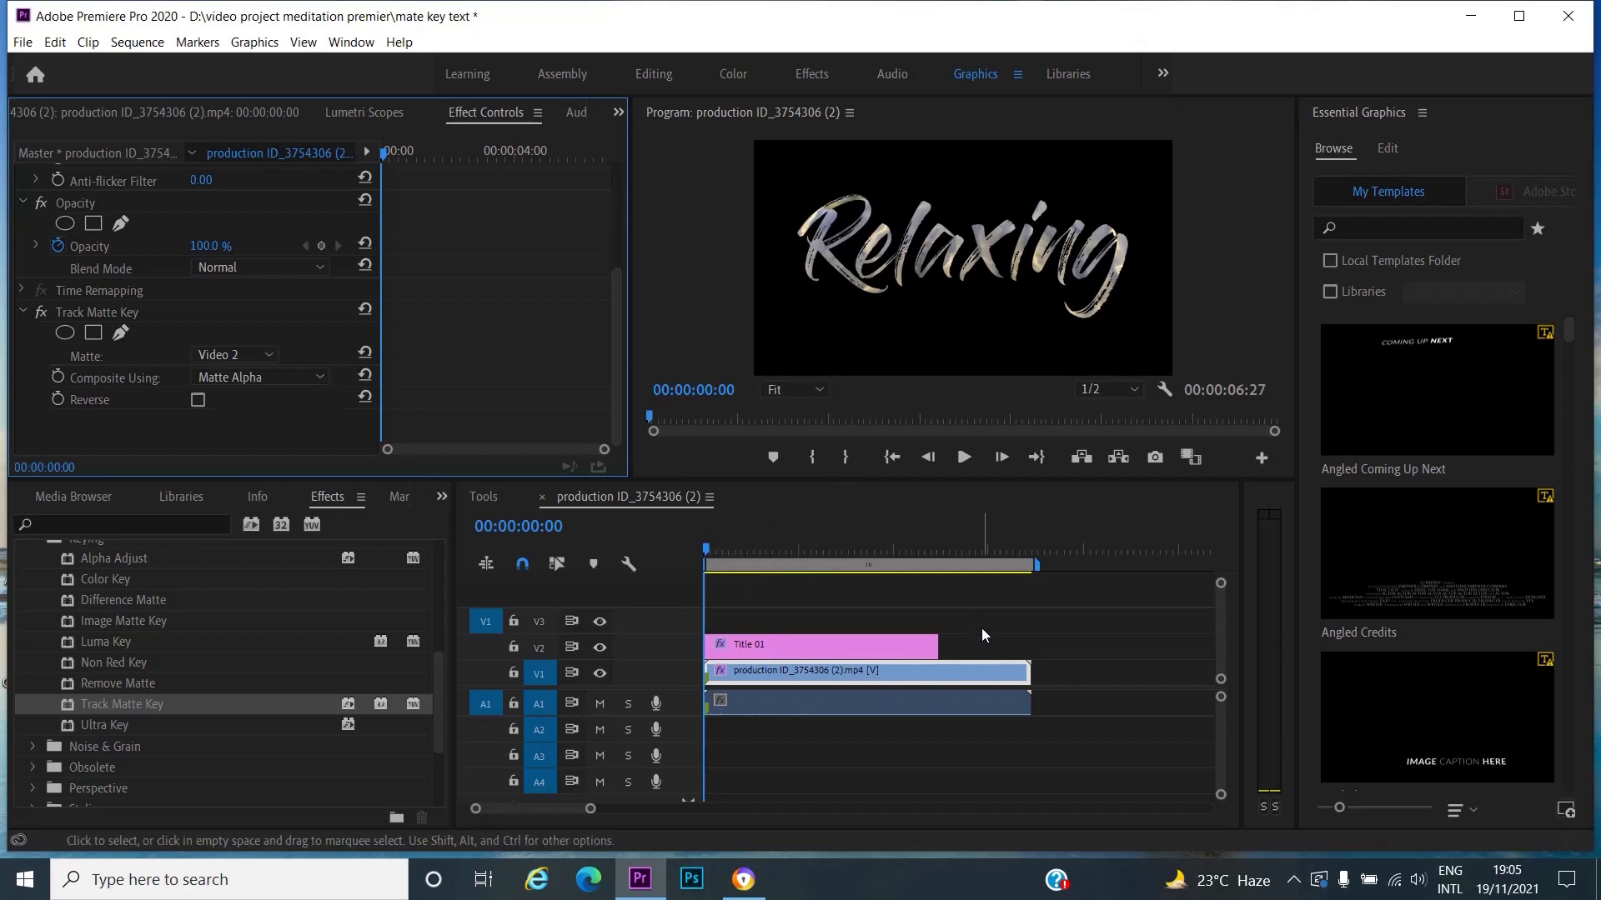
- Play the sequence twice from the start to preview the matte text effect, and save the project
key(space)
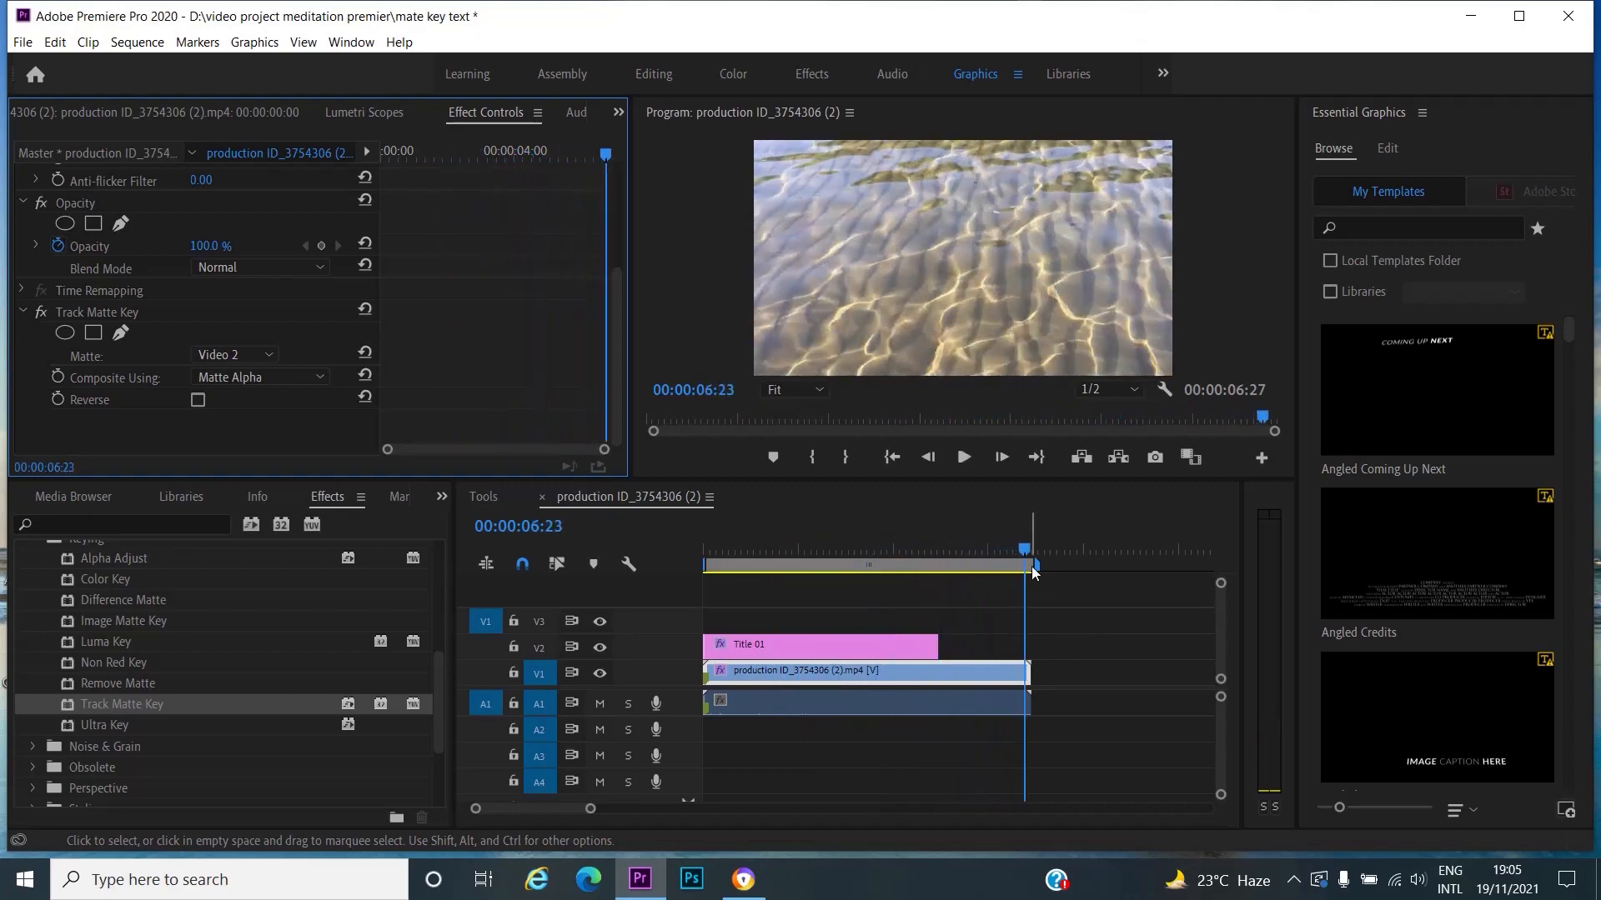
drag(1026, 553, 668, 556)
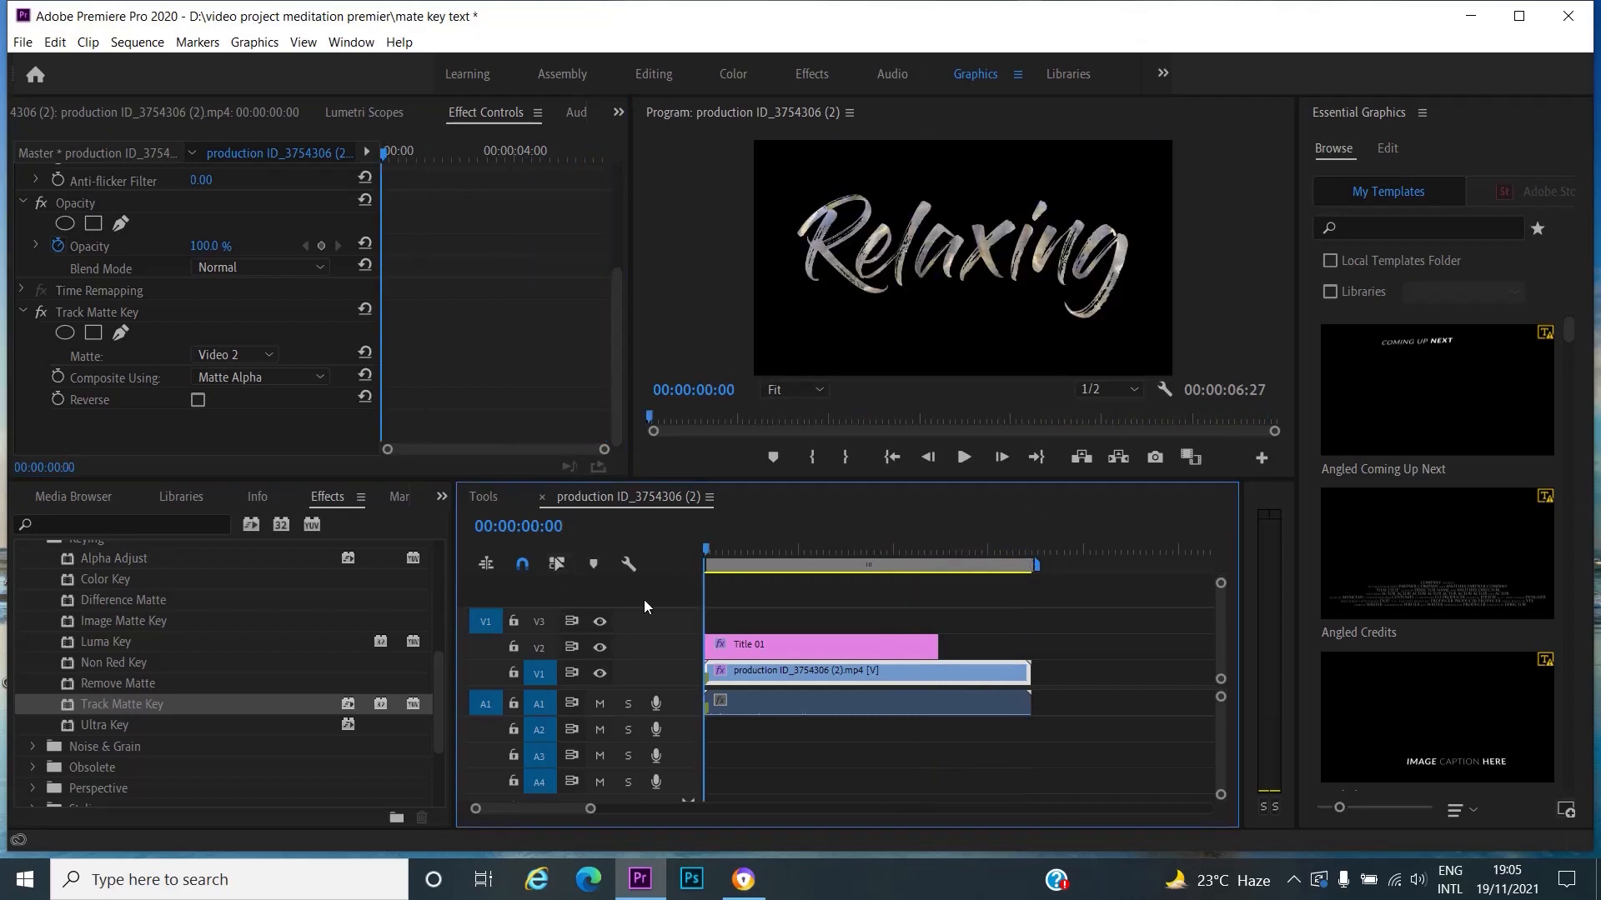
key(space)
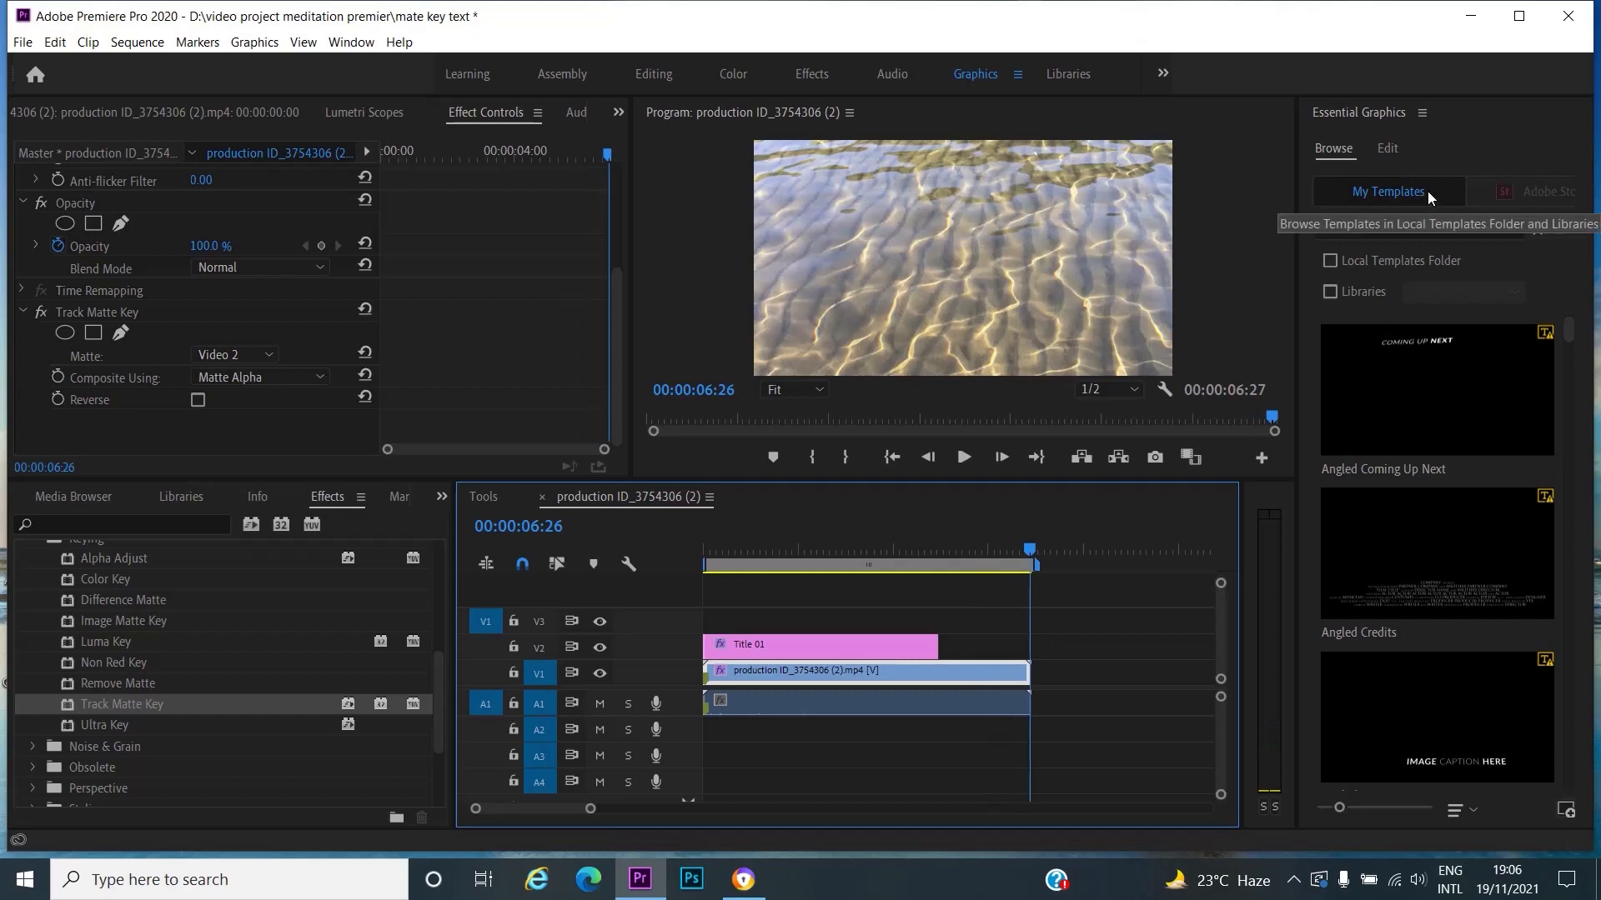
key(ctrl+s)
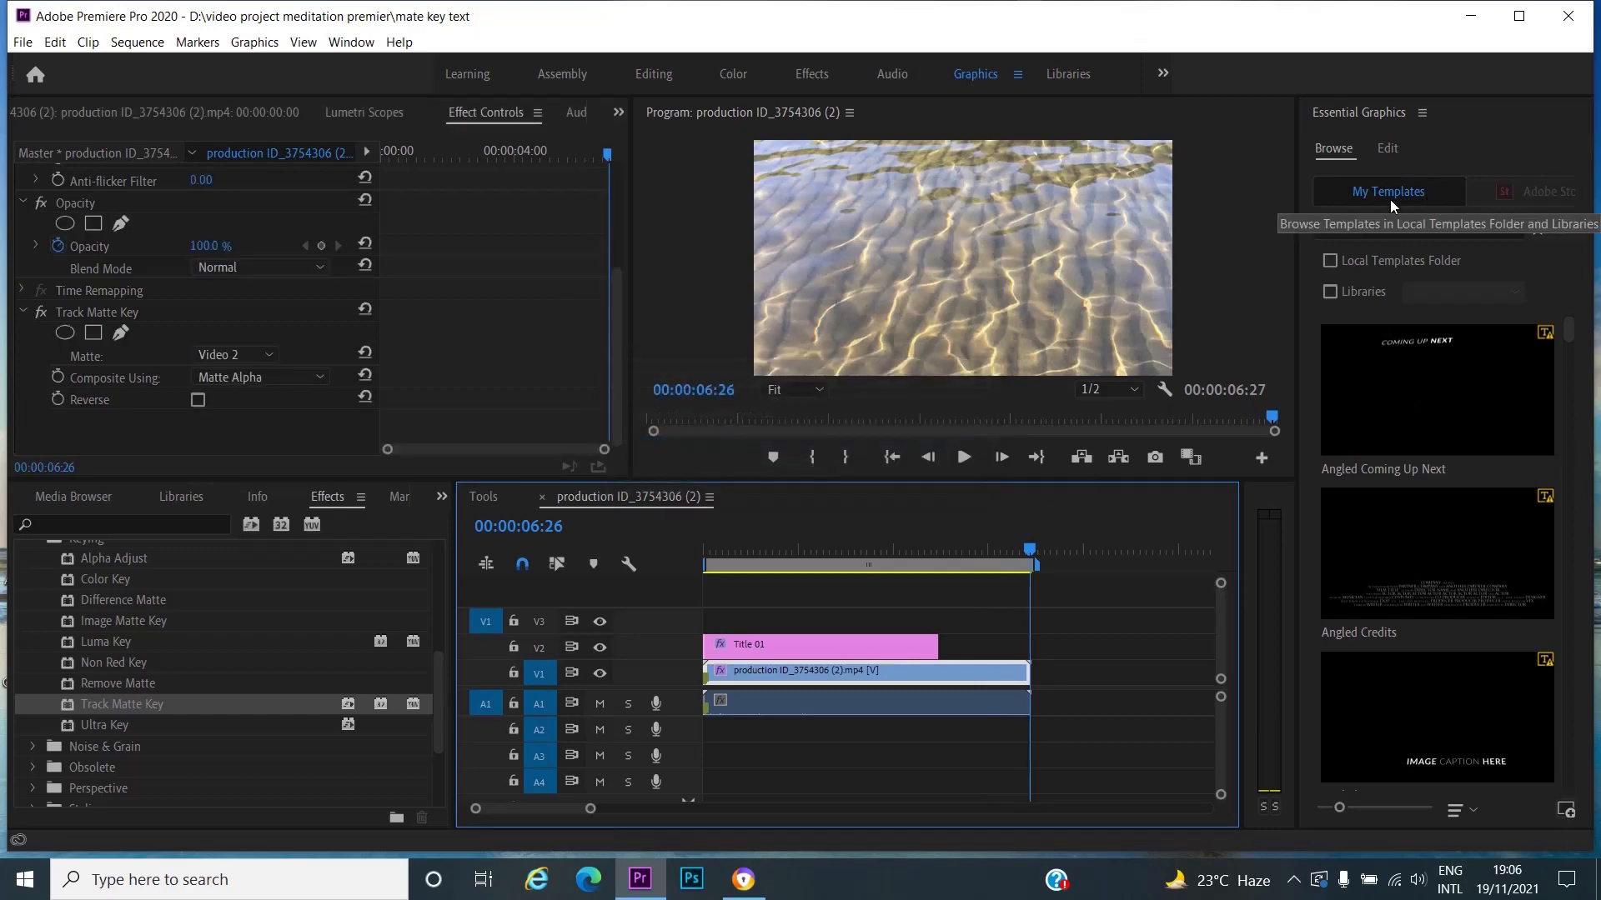